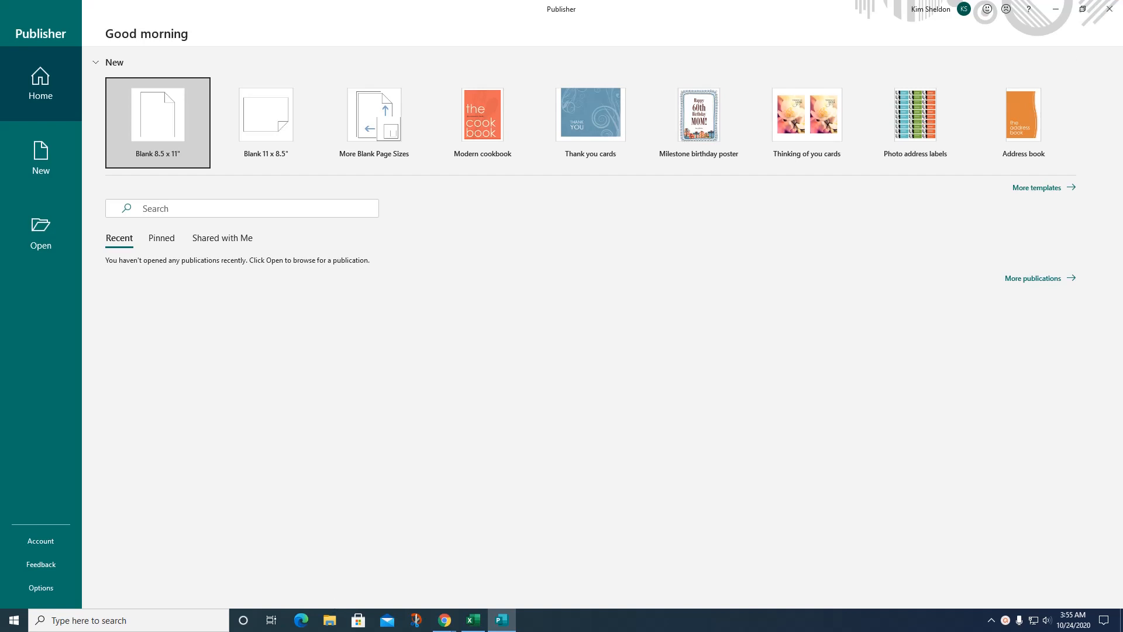
# Step: Search Windows for the Publisher app, then dismiss the search results
pyautogui.click(115, 625)
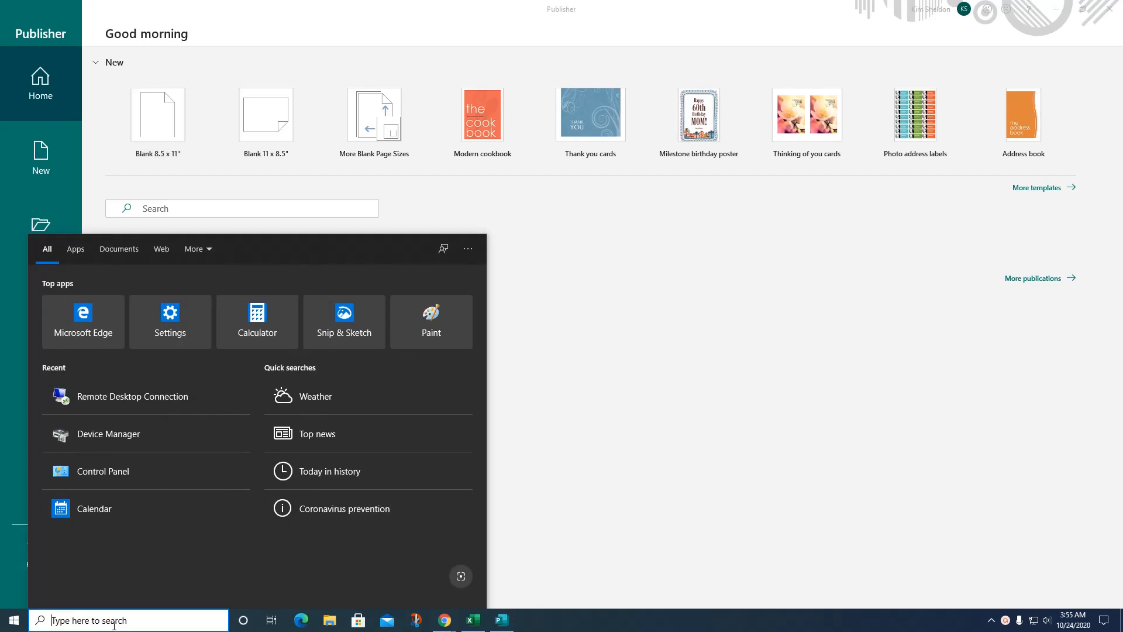
pyautogui.write('pu')
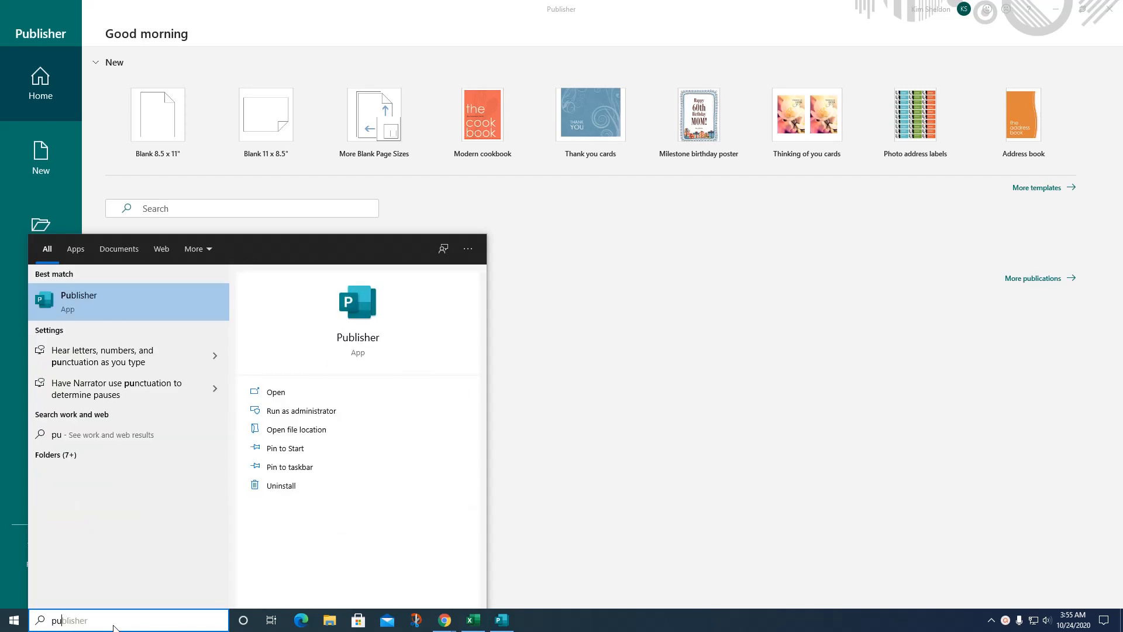
pyautogui.write('blisher')
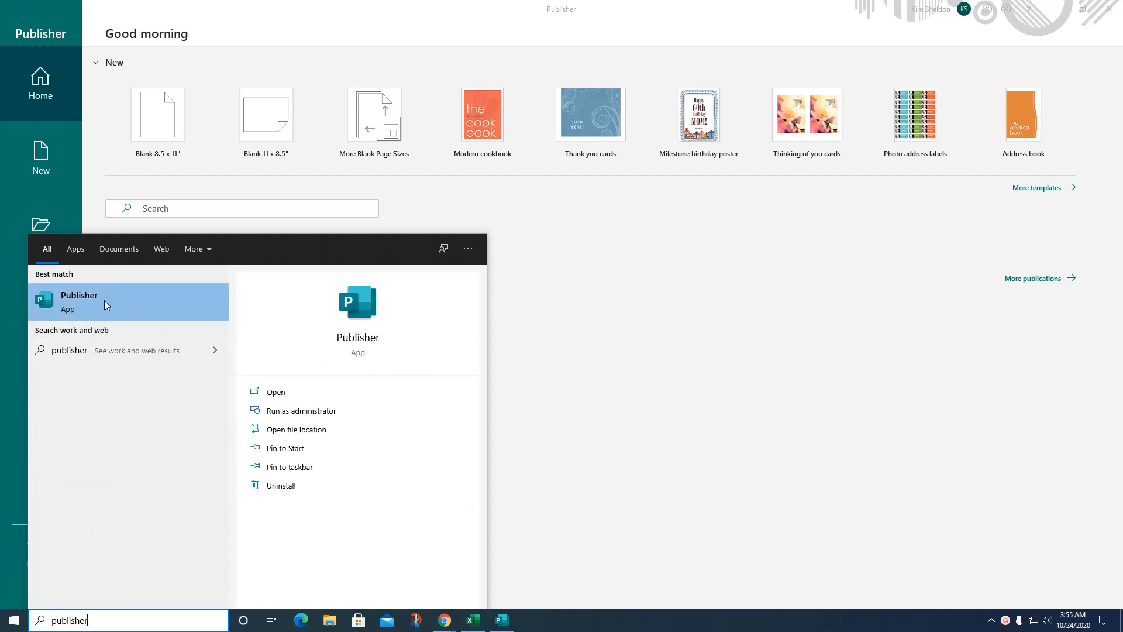
pyautogui.click(885, 331)
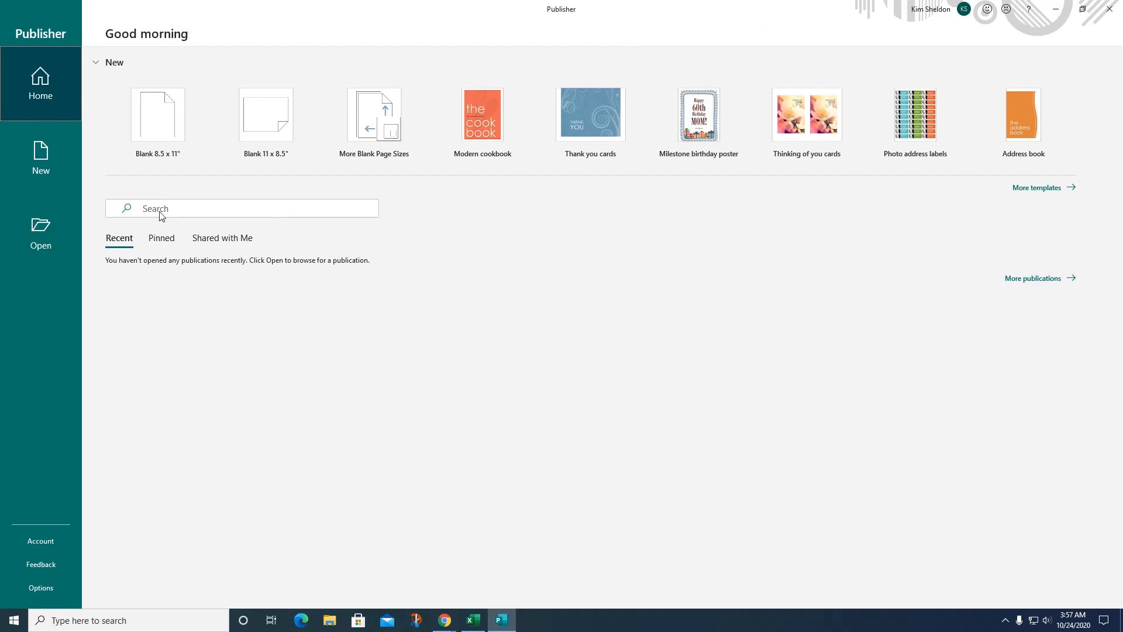
# Step: Browse the Office templates offered for a new publication, including the Personal category
pyautogui.click(64, 155)
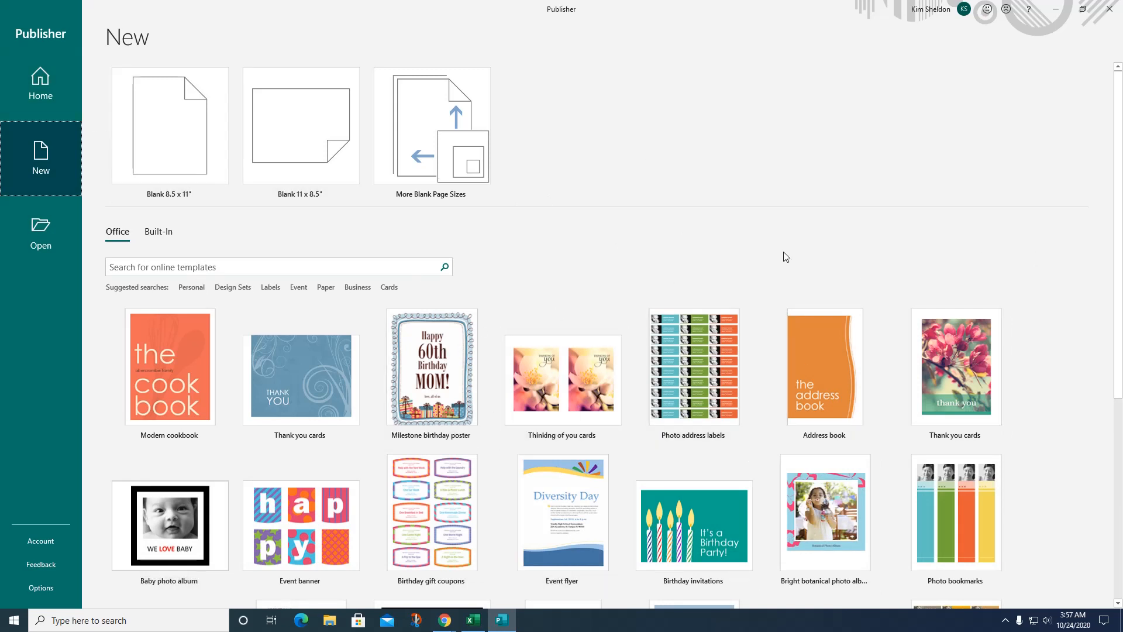
pyautogui.scroll(-1, 882, 209)
pyautogui.scroll(-1, 880, 203)
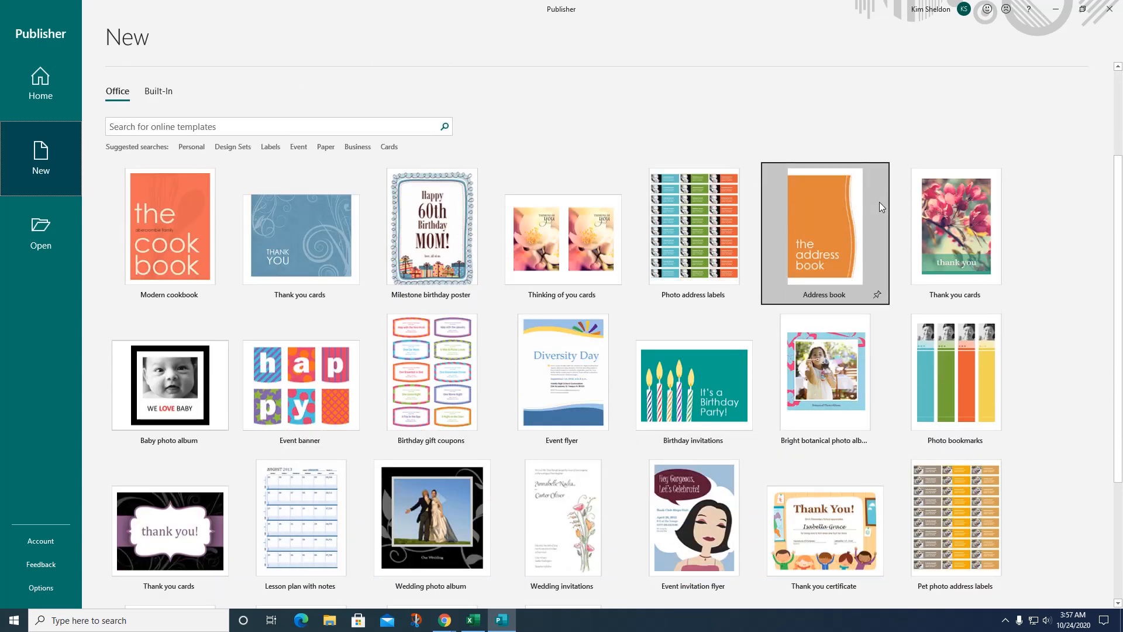
pyautogui.scroll(-1, 879, 202)
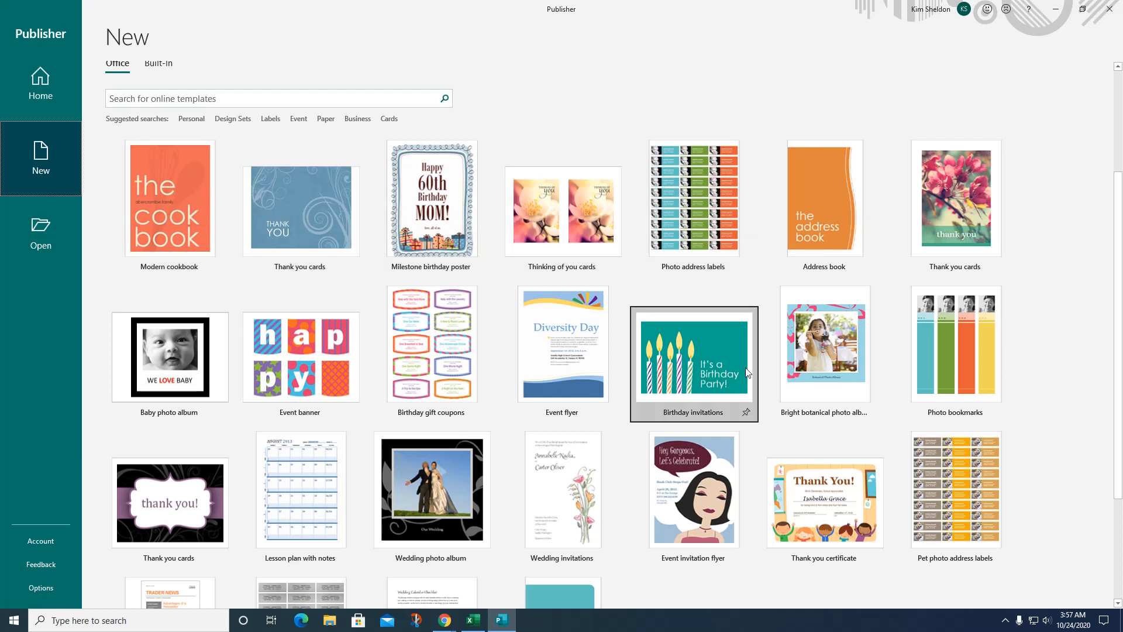
pyautogui.scroll(-3, 674, 405)
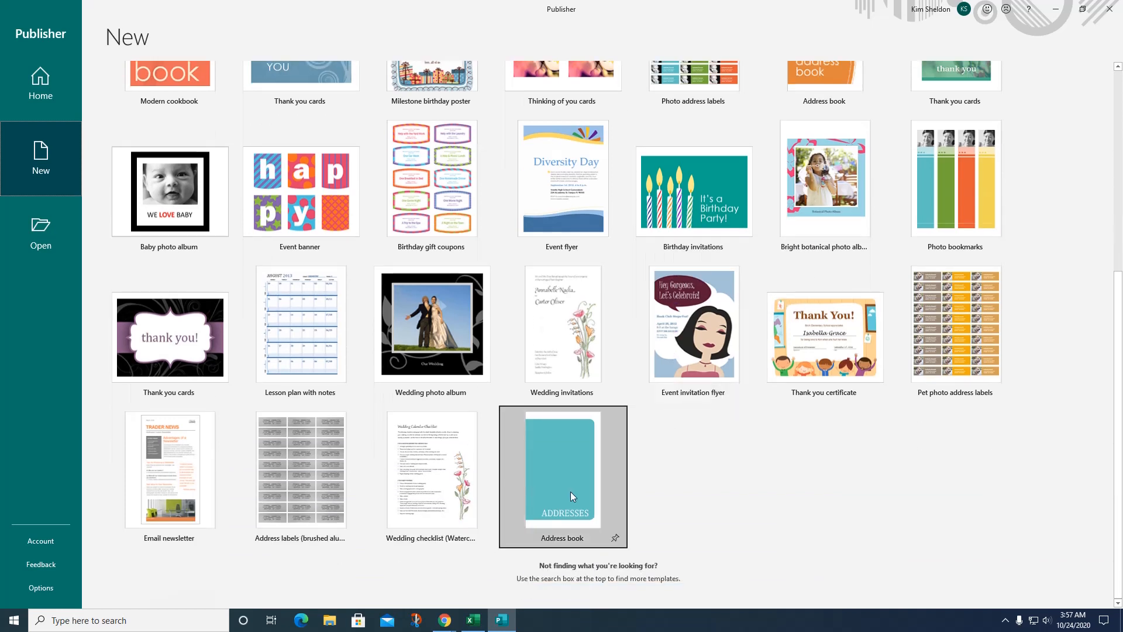
pyautogui.scroll(1, 571, 492)
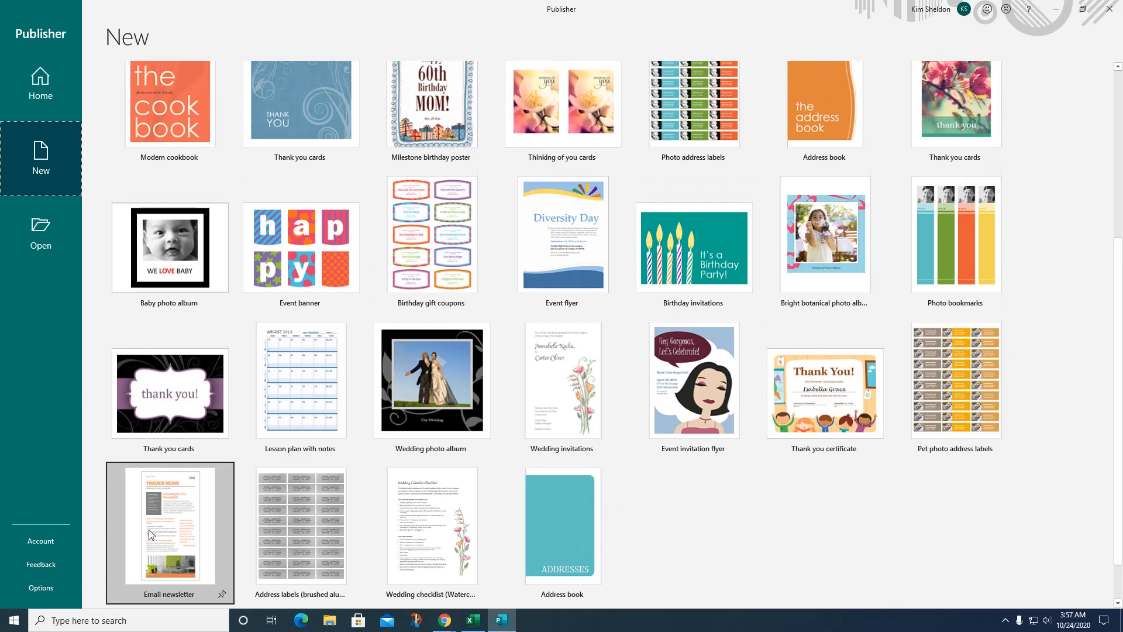
pyautogui.scroll(5, 158, 335)
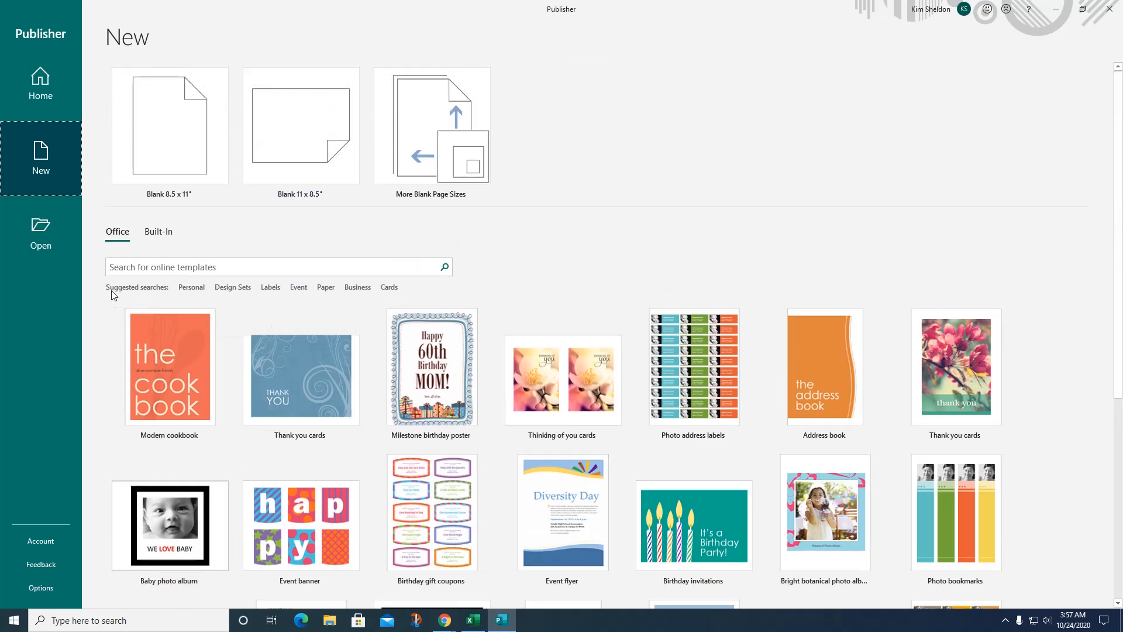
pyautogui.click(192, 287)
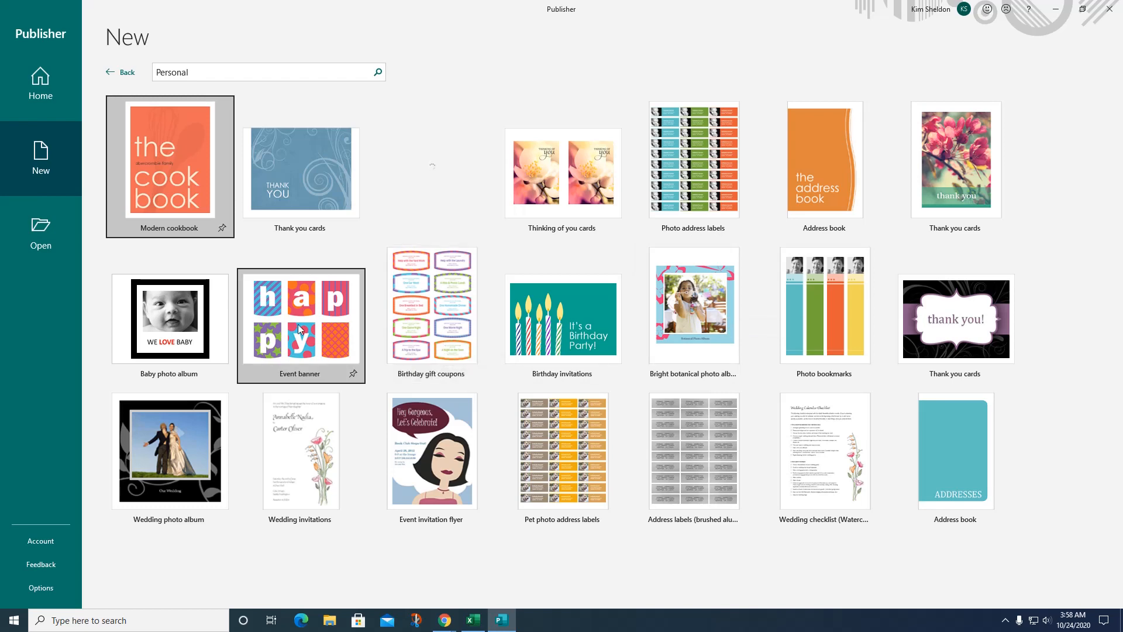
pyautogui.click(122, 72)
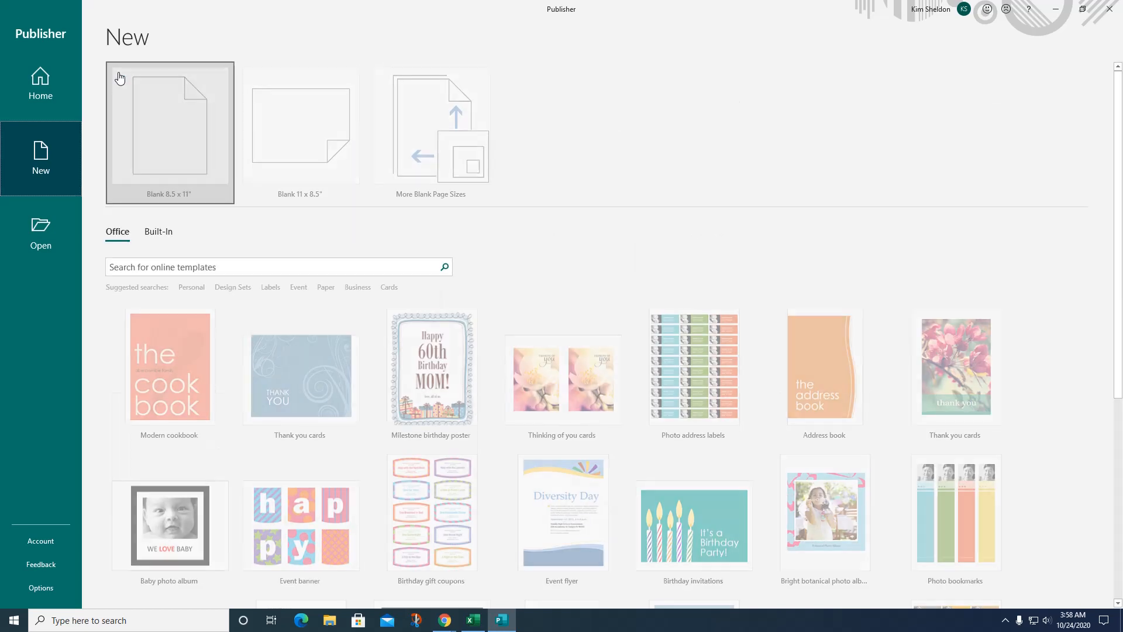
# Step: Browse the Labels template category and choose the Event invitation flyer template for a new publication
pyautogui.click(272, 289)
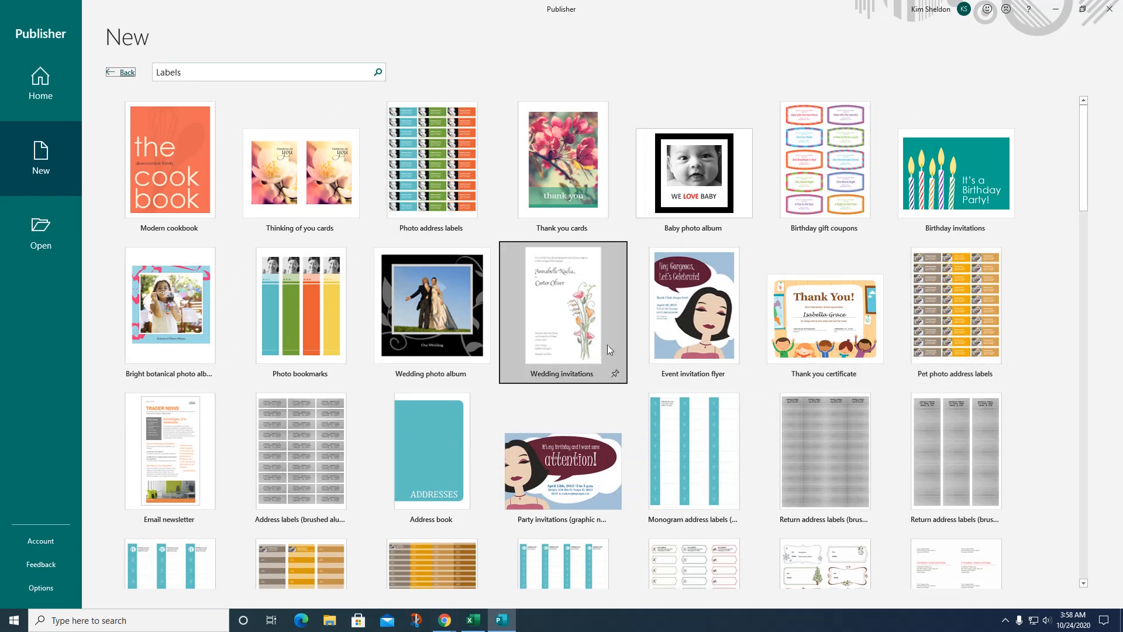
pyautogui.scroll(-6, 568, 365)
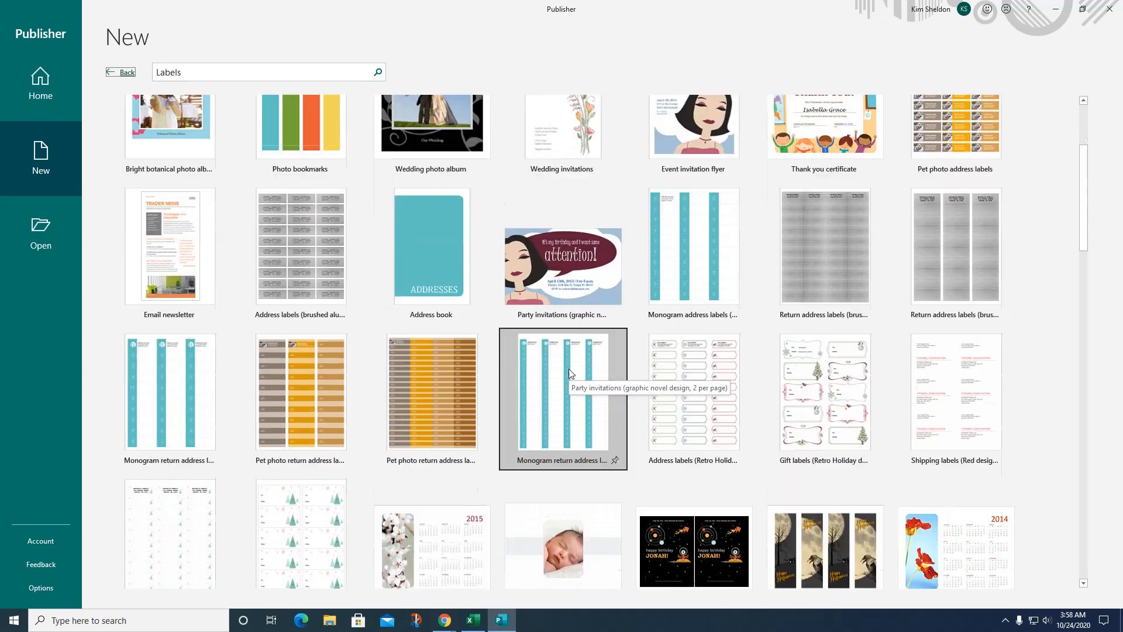
pyautogui.scroll(-2, 568, 374)
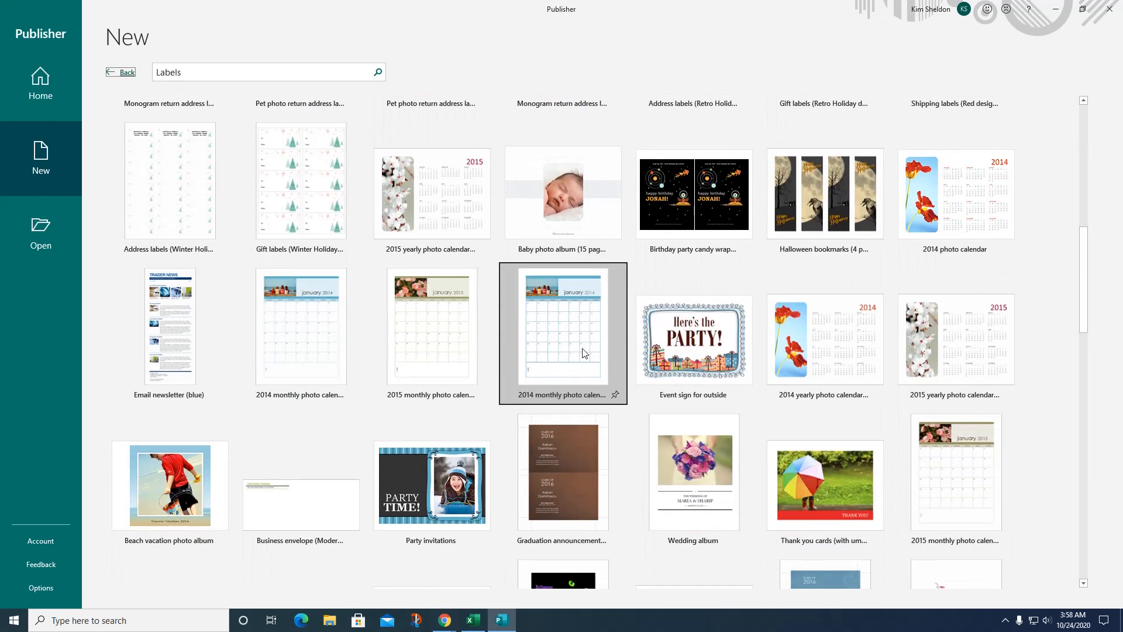
pyautogui.scroll(-2, 583, 351)
pyautogui.scroll(-2, 582, 348)
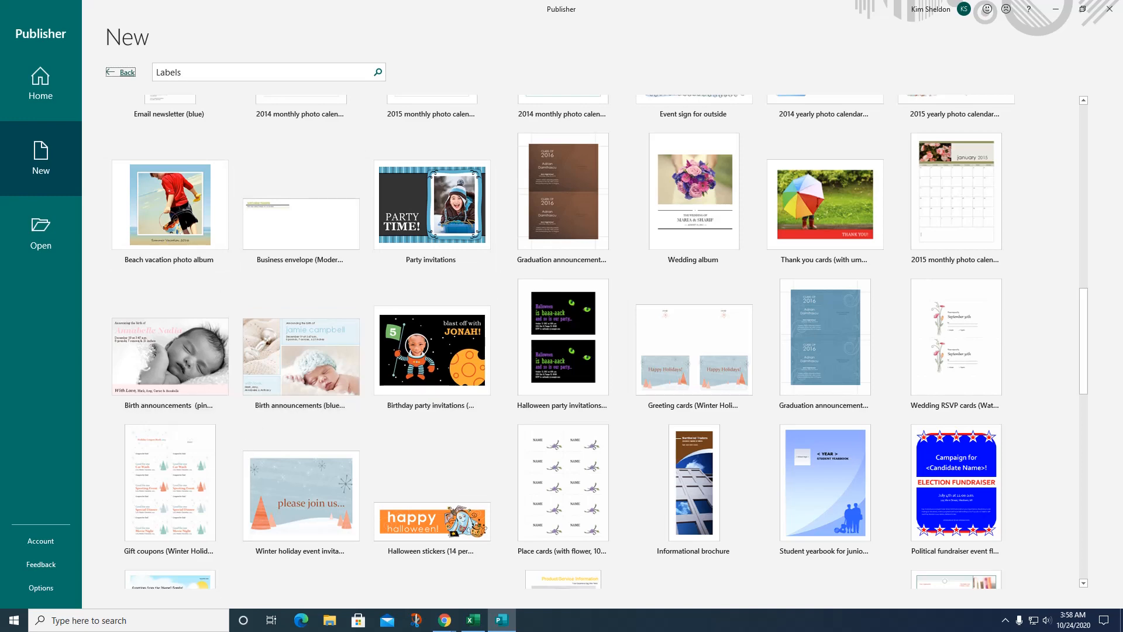
pyautogui.scroll(-2, 1086, 489)
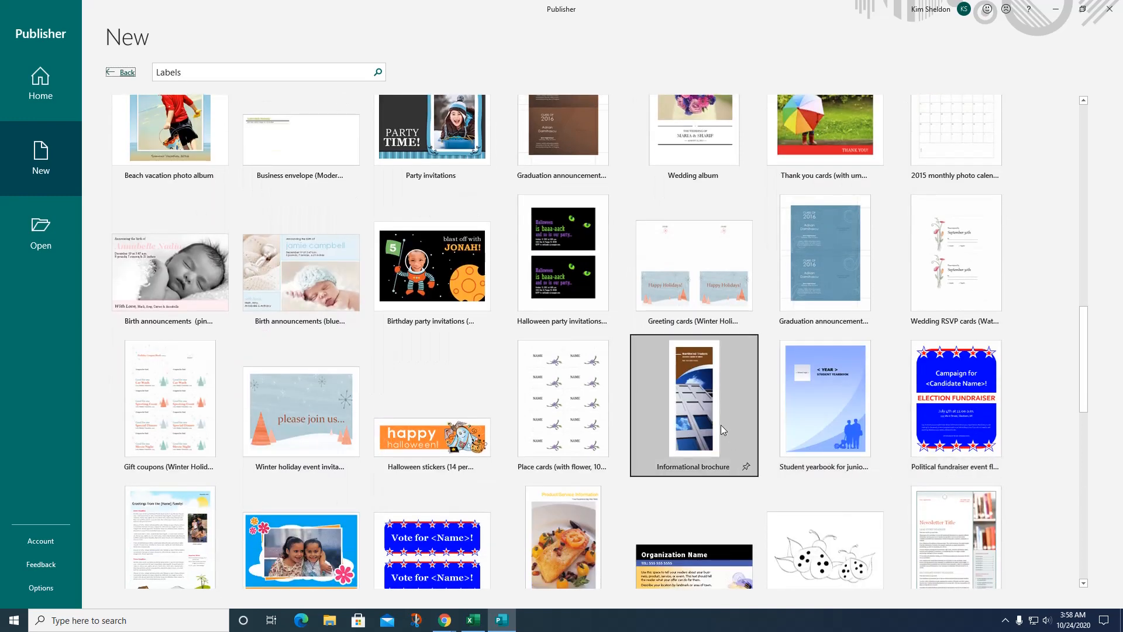
pyautogui.scroll(-5, 721, 426)
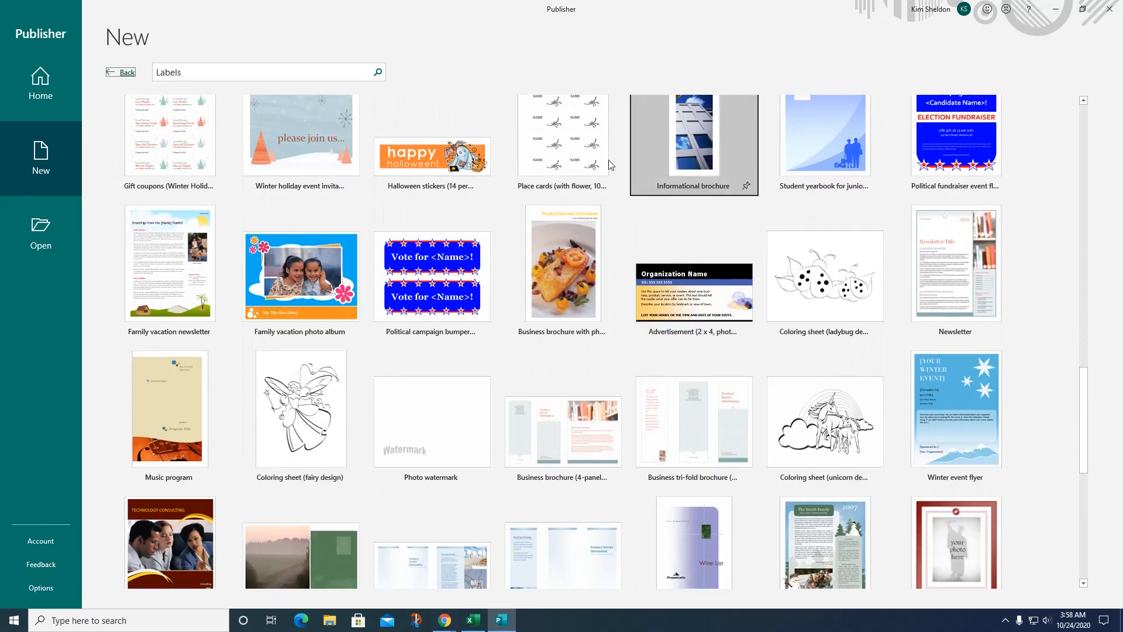
pyautogui.scroll(10, 791, 251)
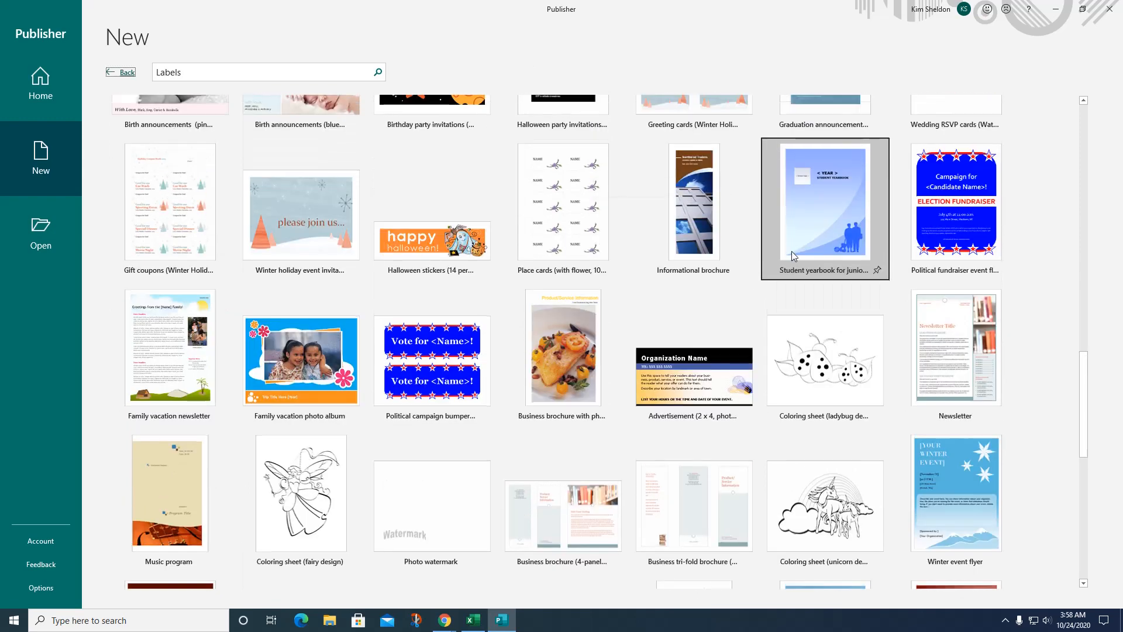
pyautogui.scroll(8, 784, 323)
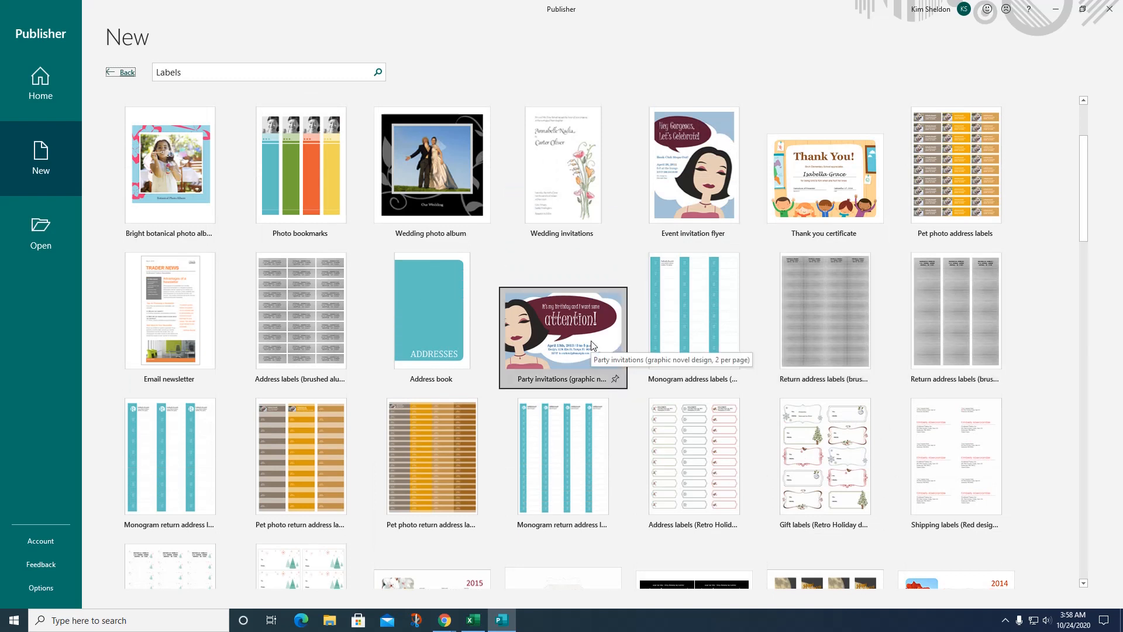
pyautogui.click(678, 164)
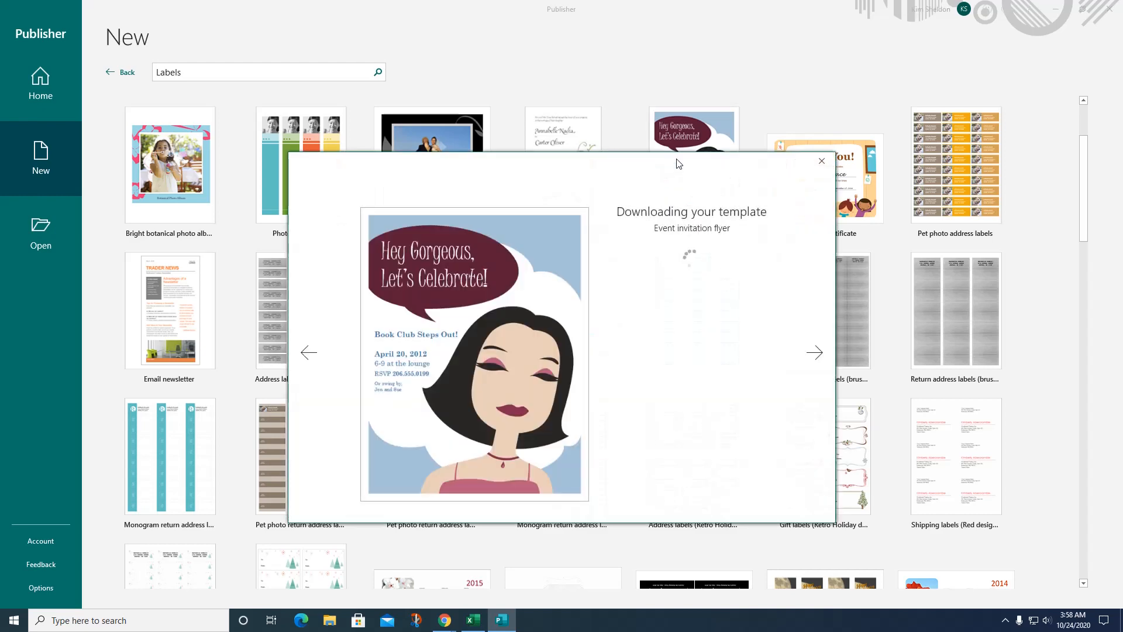
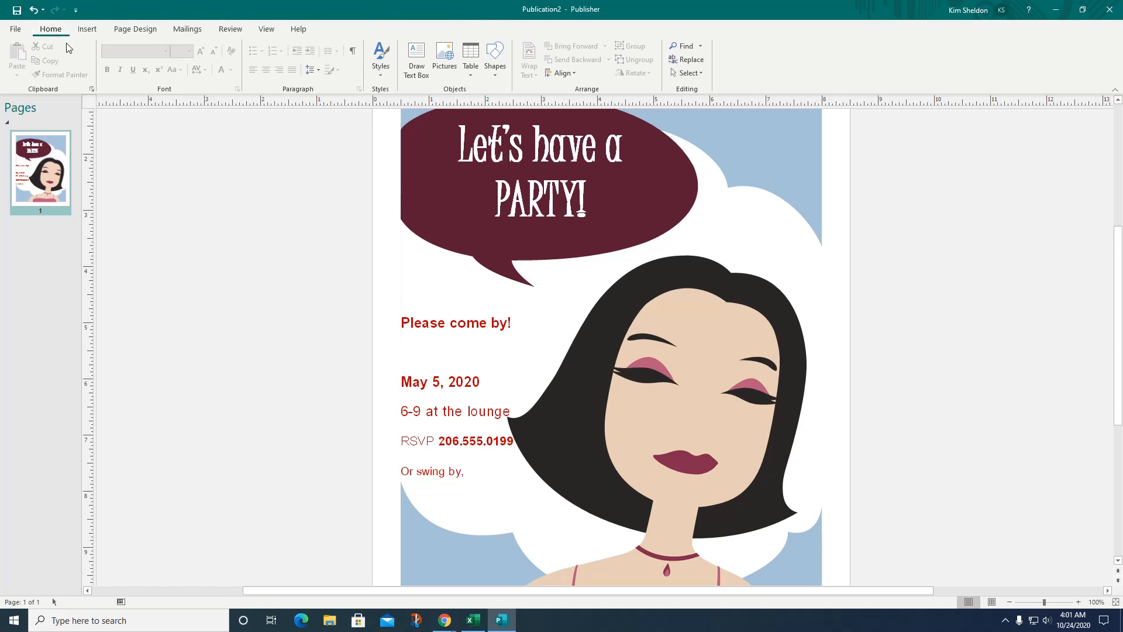
# Step: Look over the commands available for inserting, page design, mailings, reviewing, viewing and basic editing of the party flyer
pyautogui.click(87, 31)
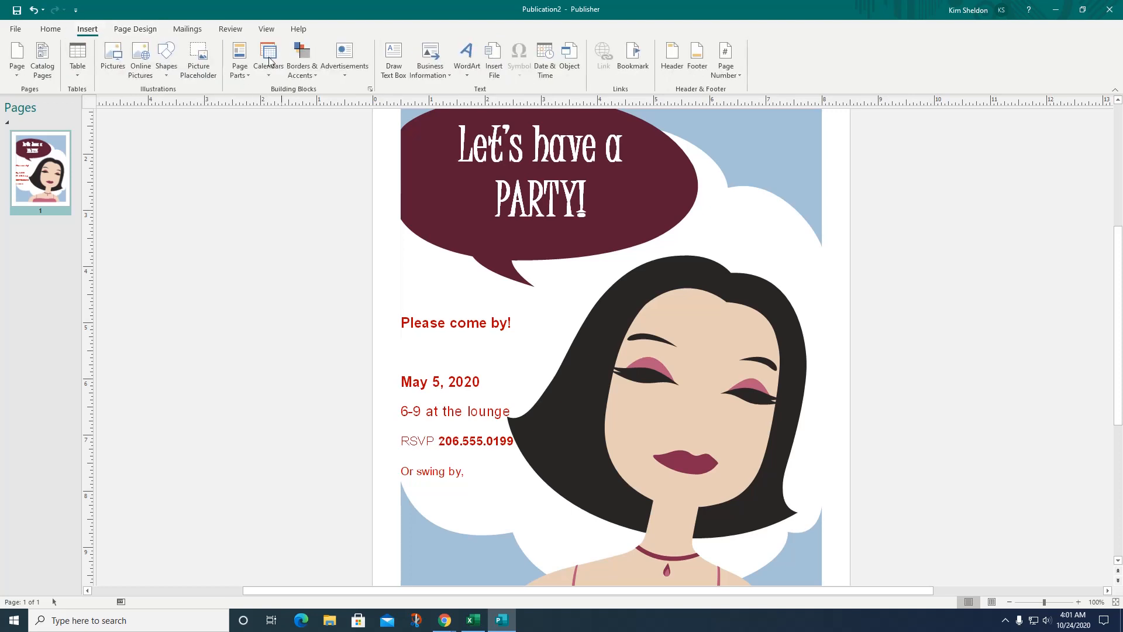
pyautogui.click(121, 32)
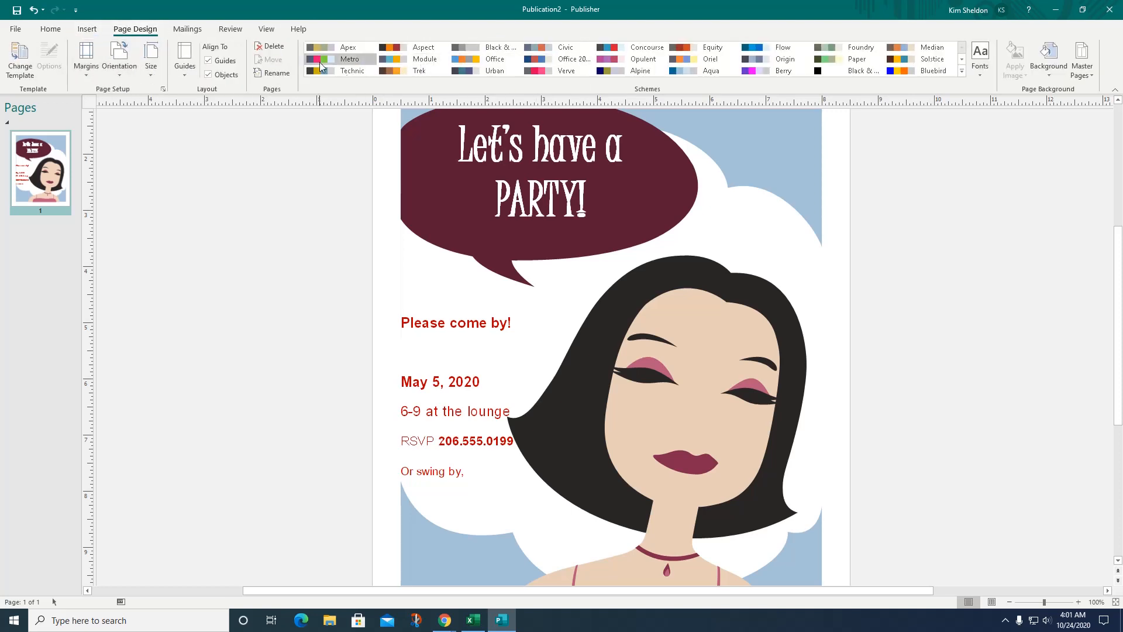
pyautogui.click(188, 29)
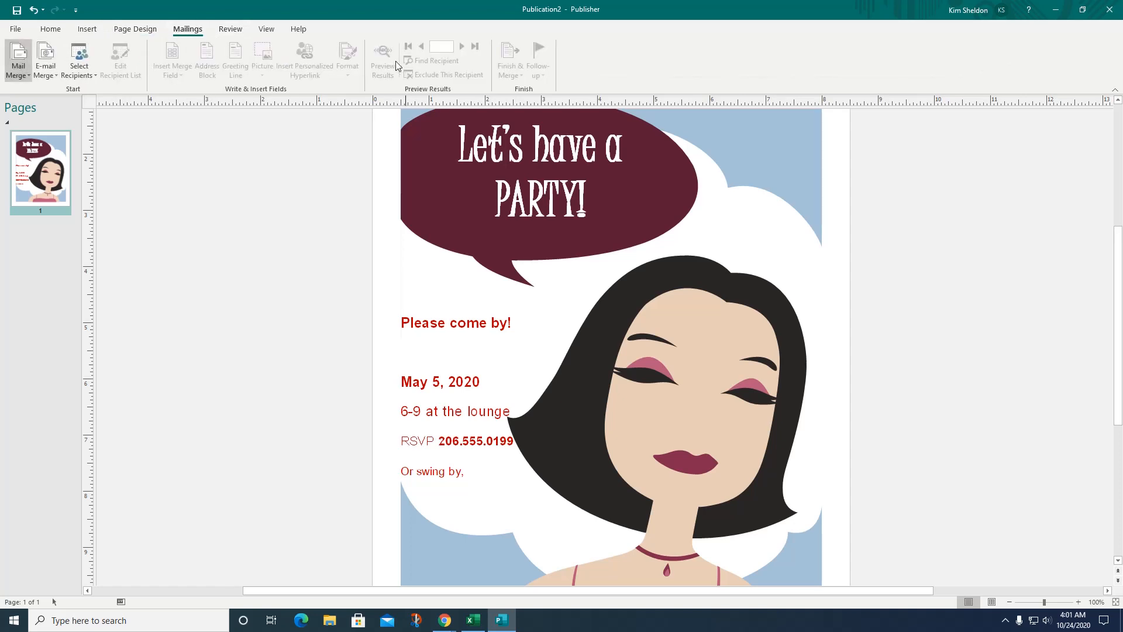
pyautogui.click(221, 31)
pyautogui.click(260, 30)
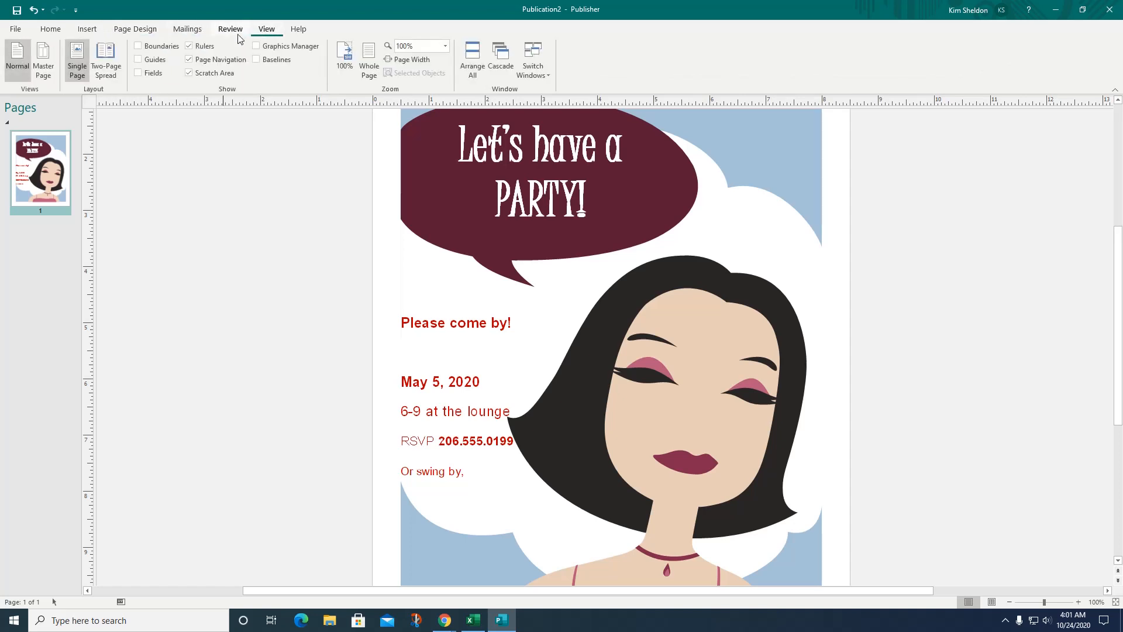
pyautogui.click(52, 31)
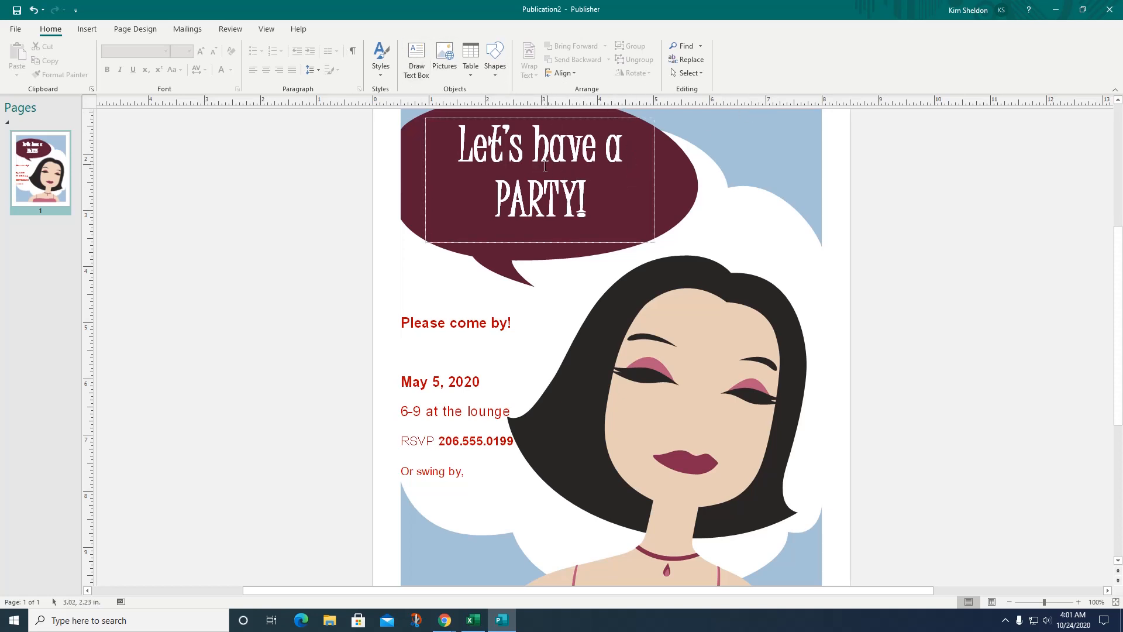
# Step: Insert a second page into the party flyer and show the page design commands
pyautogui.click(99, 32)
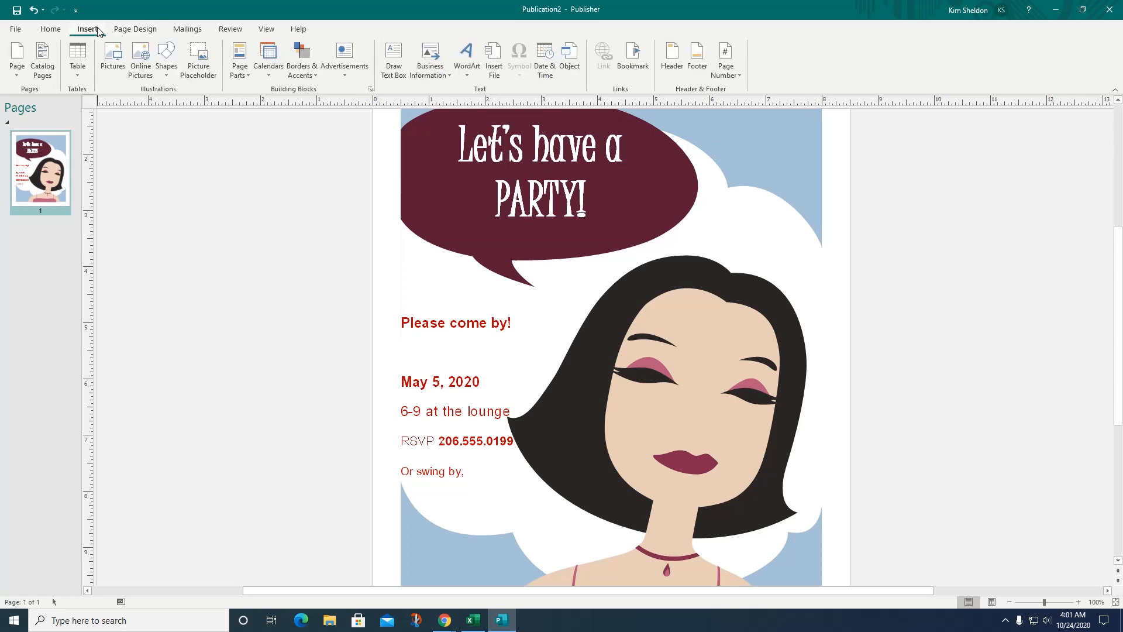
pyautogui.click(43, 55)
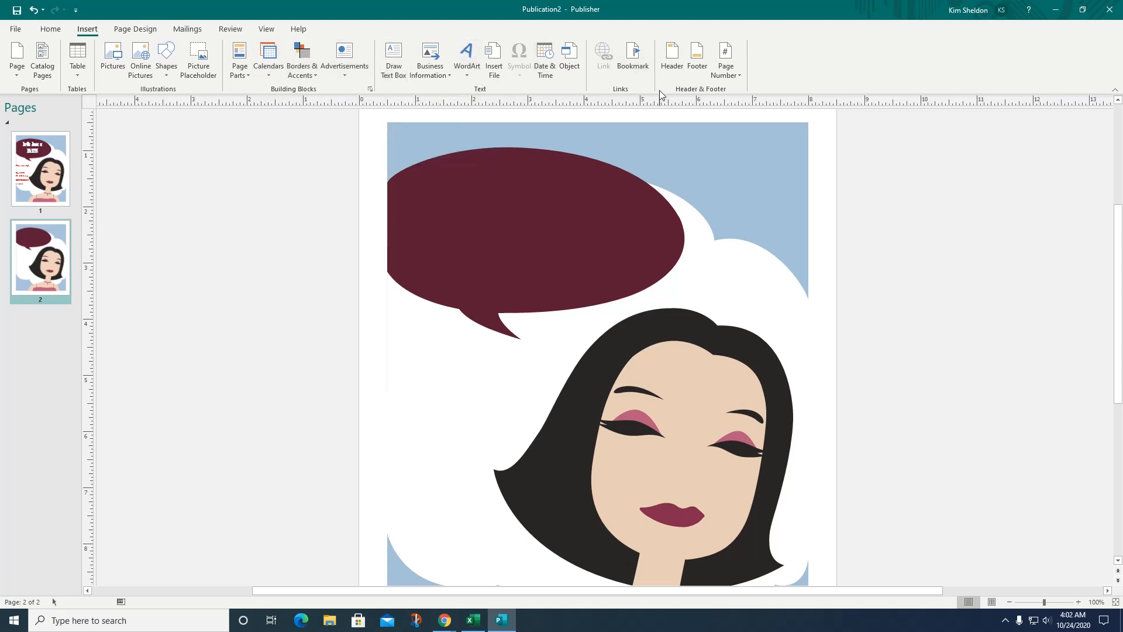
pyautogui.click(131, 28)
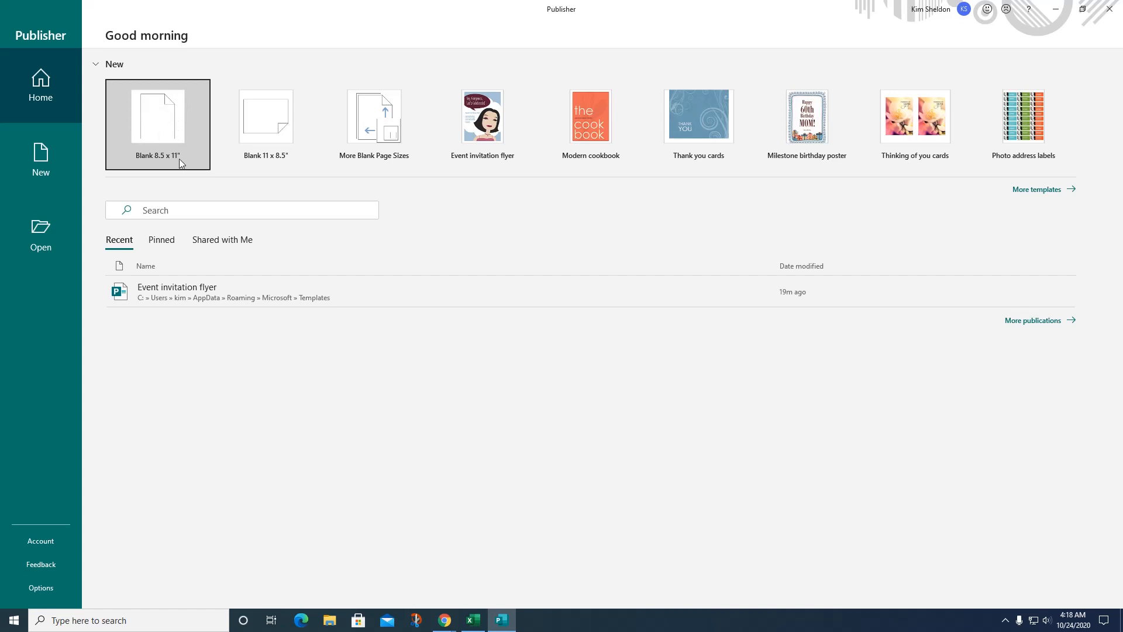
# Step: Browse the additional blank page sizes and examine the Office Depot built-in templates, returning to the page size overview
pyautogui.click(375, 126)
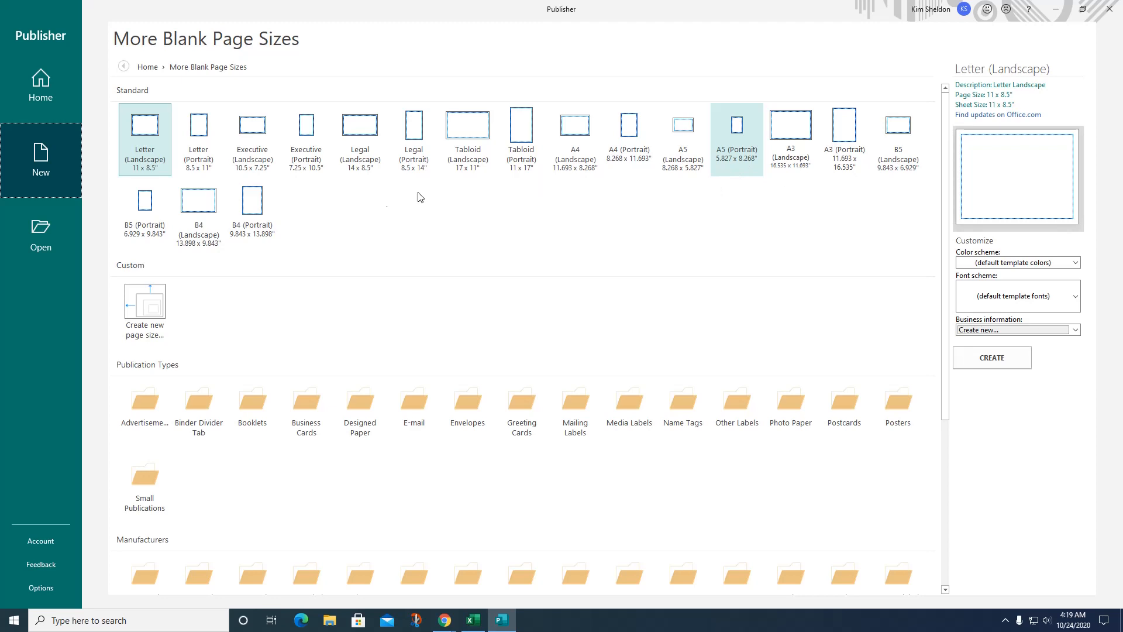
pyautogui.scroll(-2, 304, 310)
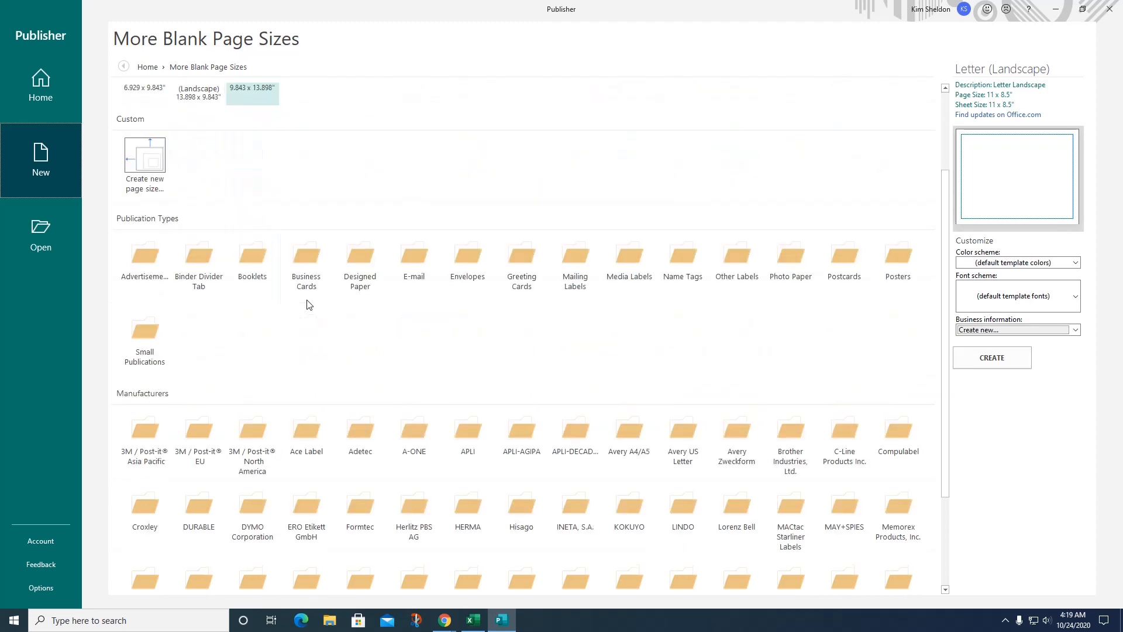
pyautogui.scroll(-2, 328, 293)
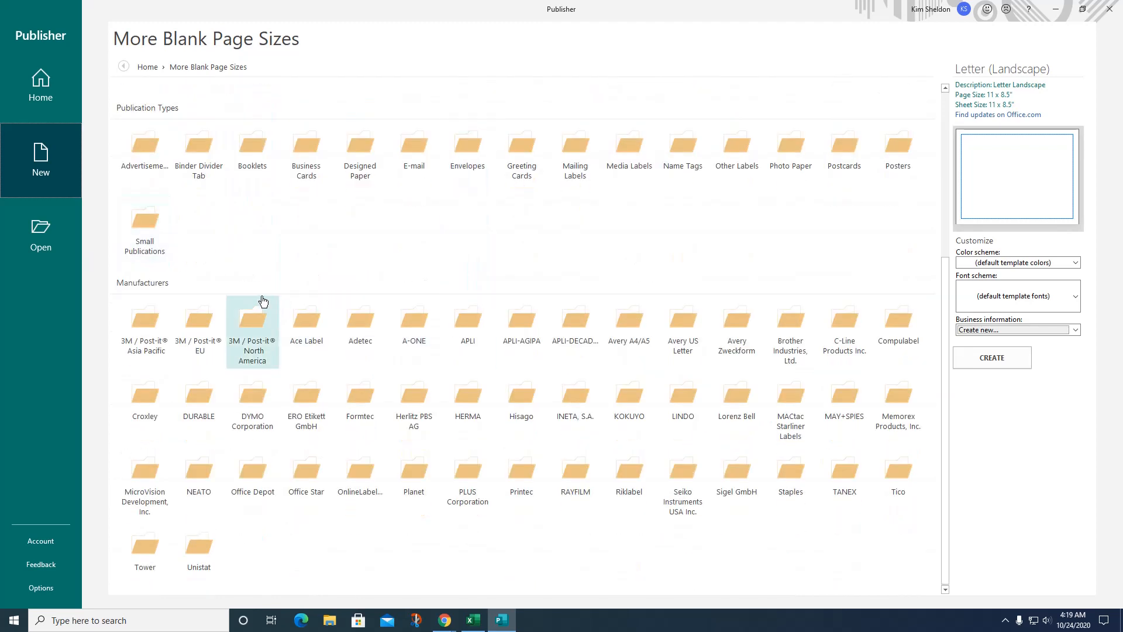
pyautogui.click(264, 480)
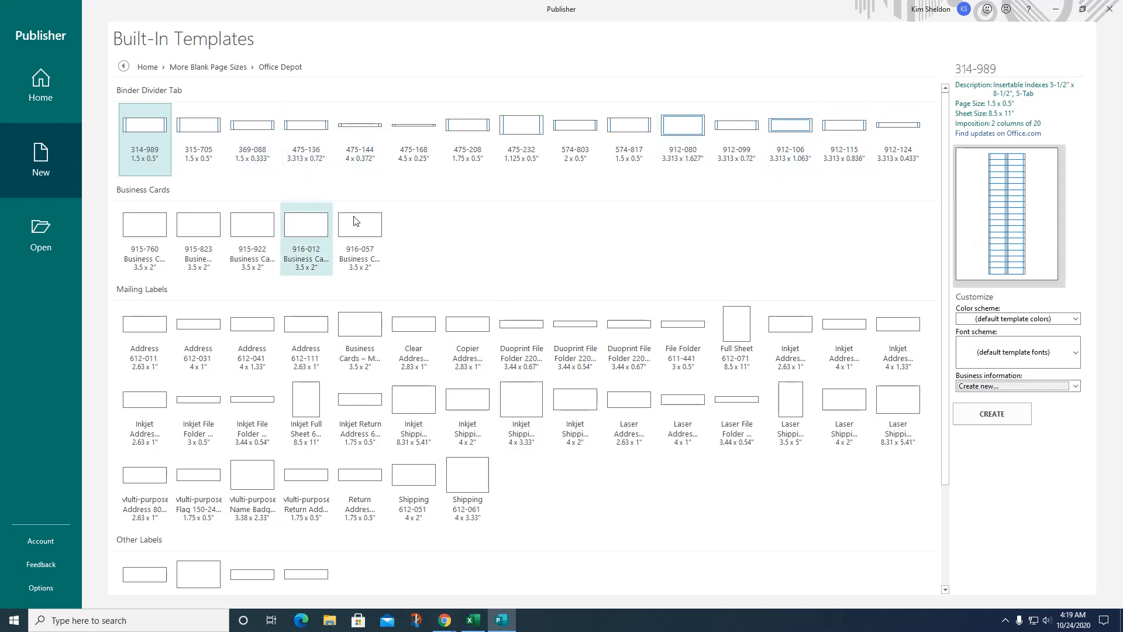
pyautogui.click(123, 67)
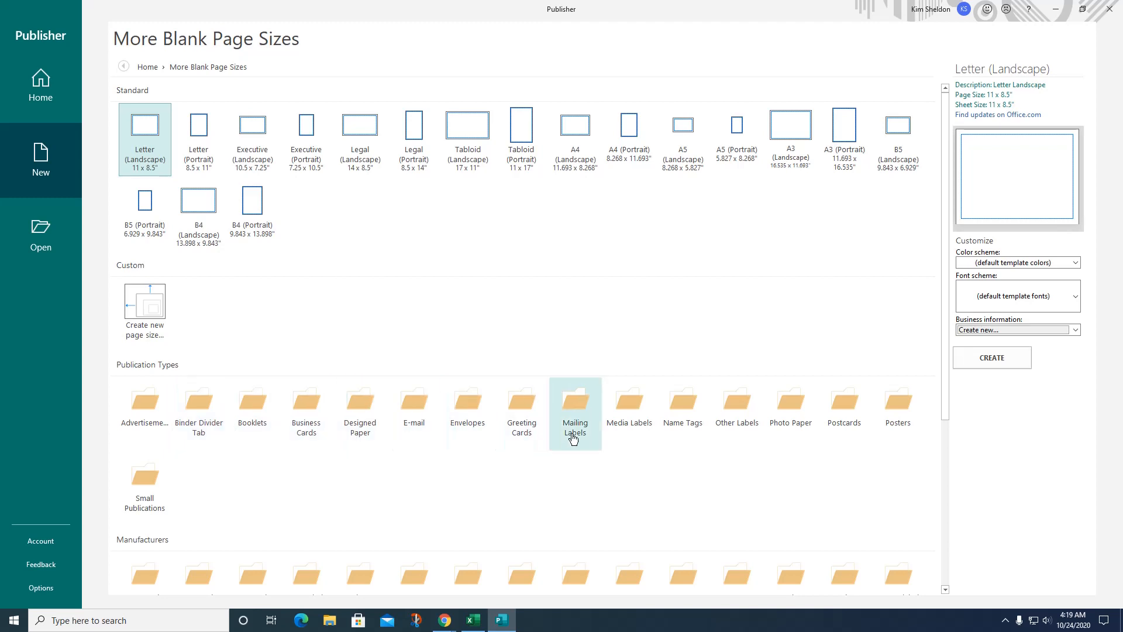
# Step: Browse the Avery US Letter name tag templates, preview 5384 Clip Style Name Badge Inserts, and return to the blank page sizes overview
pyautogui.click(692, 416)
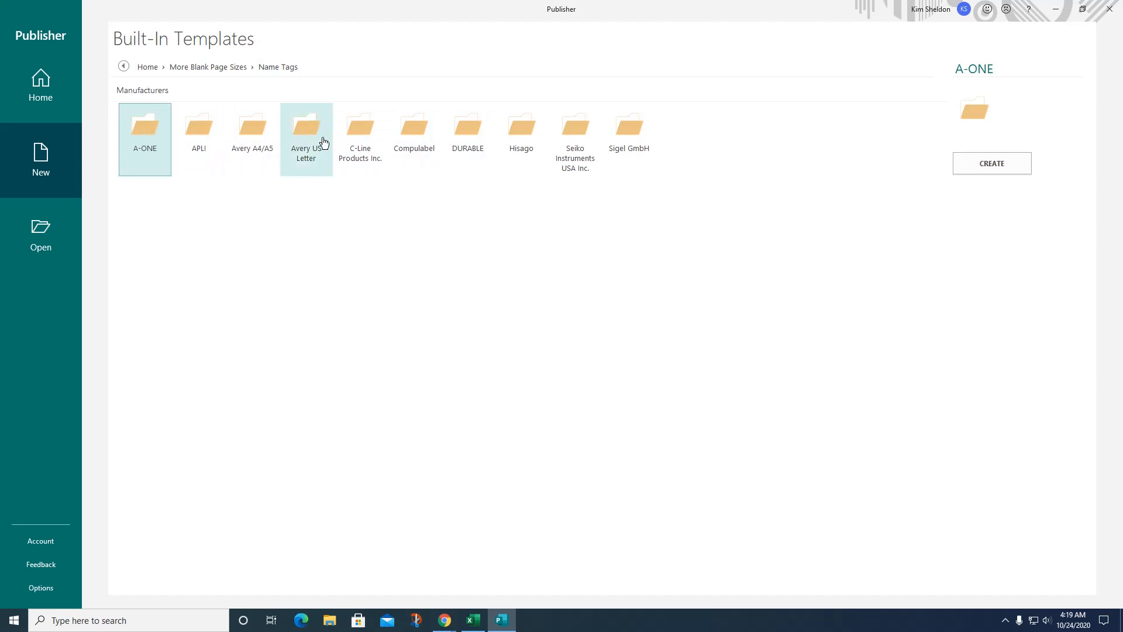
pyautogui.click(305, 139)
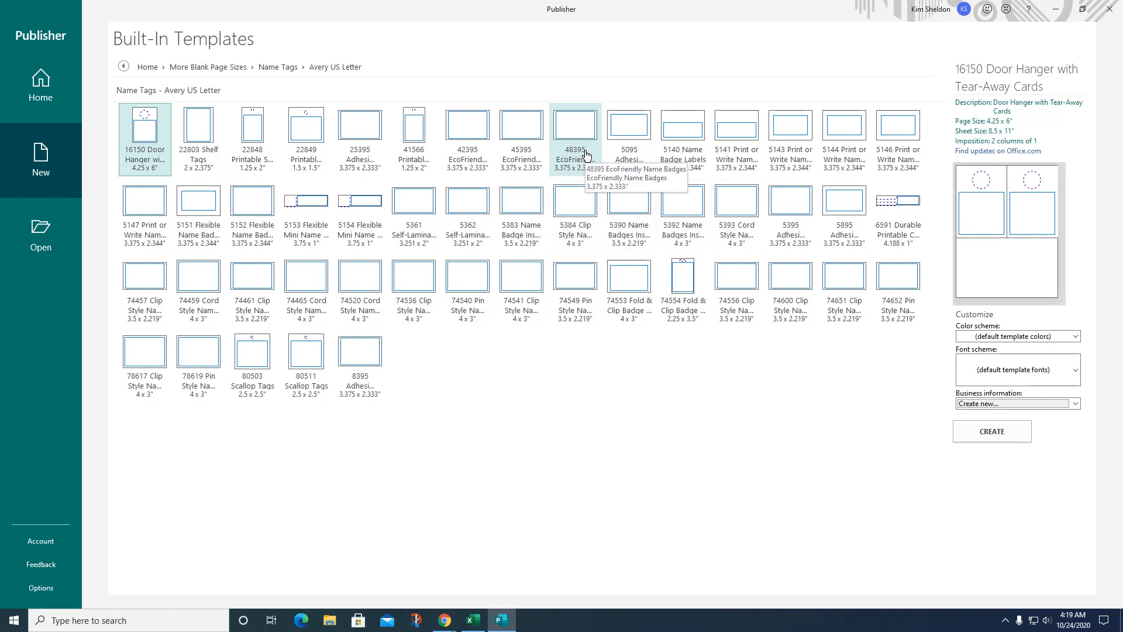
pyautogui.click(586, 196)
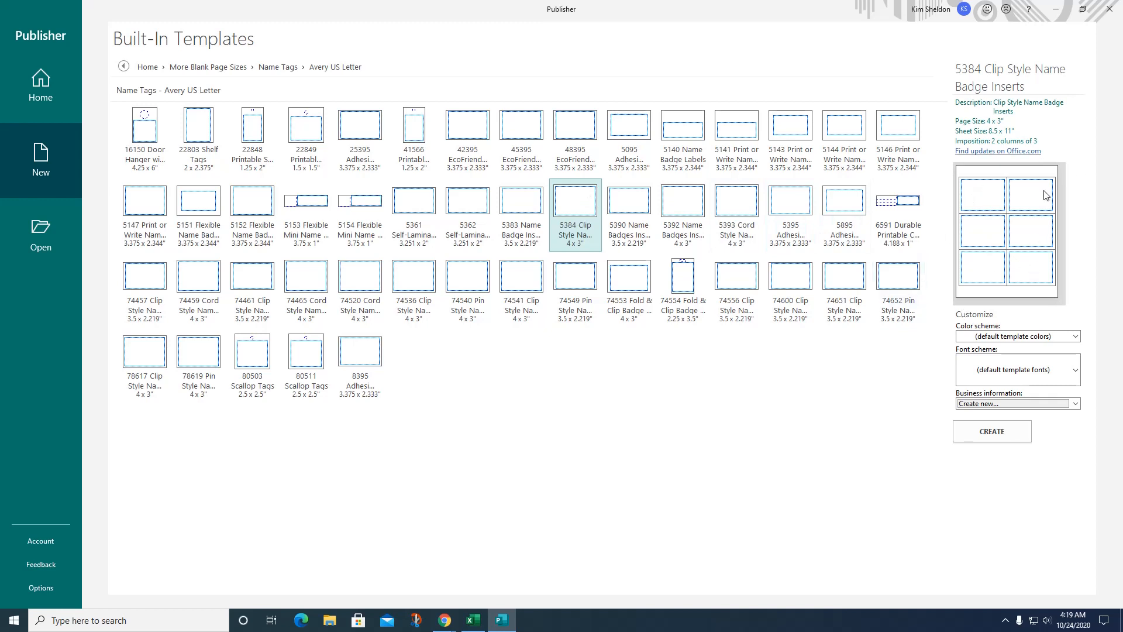
pyautogui.click(124, 66)
pyautogui.click(123, 66)
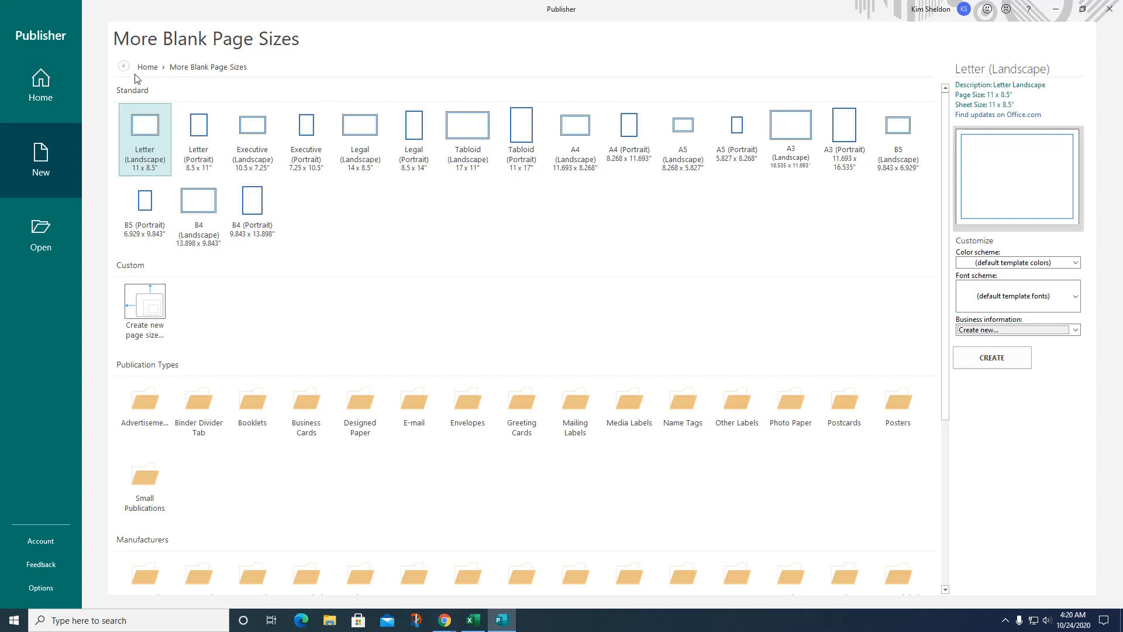
# Step: Create a blank publication with the standard Letter (Landscape) 11 x 8.5" page size
pyautogui.doubleClick(157, 134)
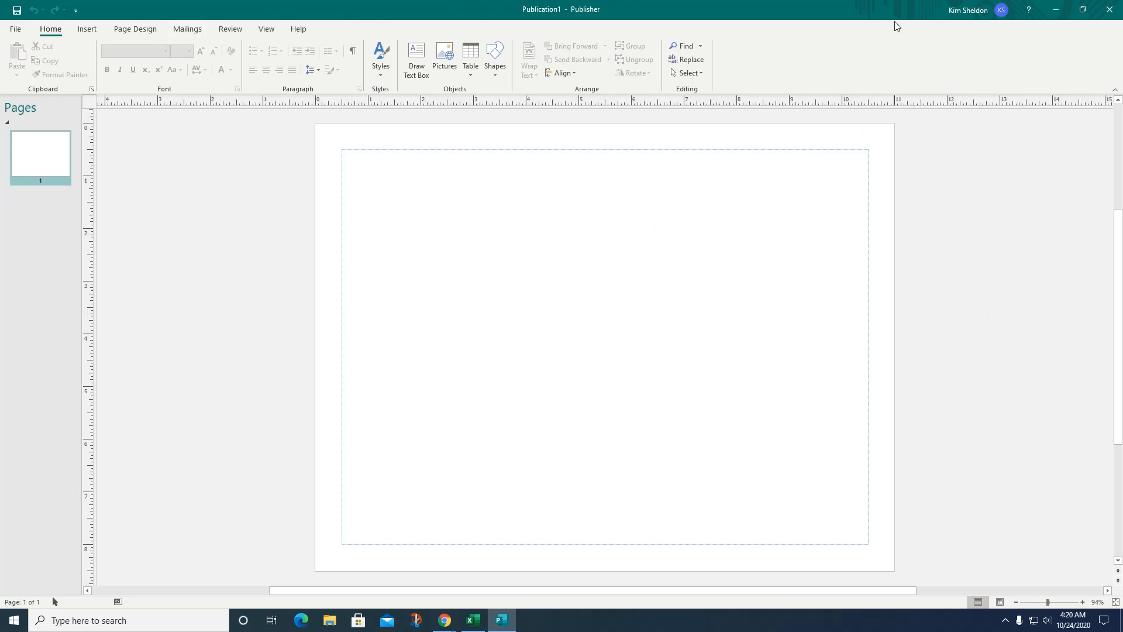
# Step: Look over the insert, page design, mailings, basic editing and review commands available for the blank publication
pyautogui.click(87, 31)
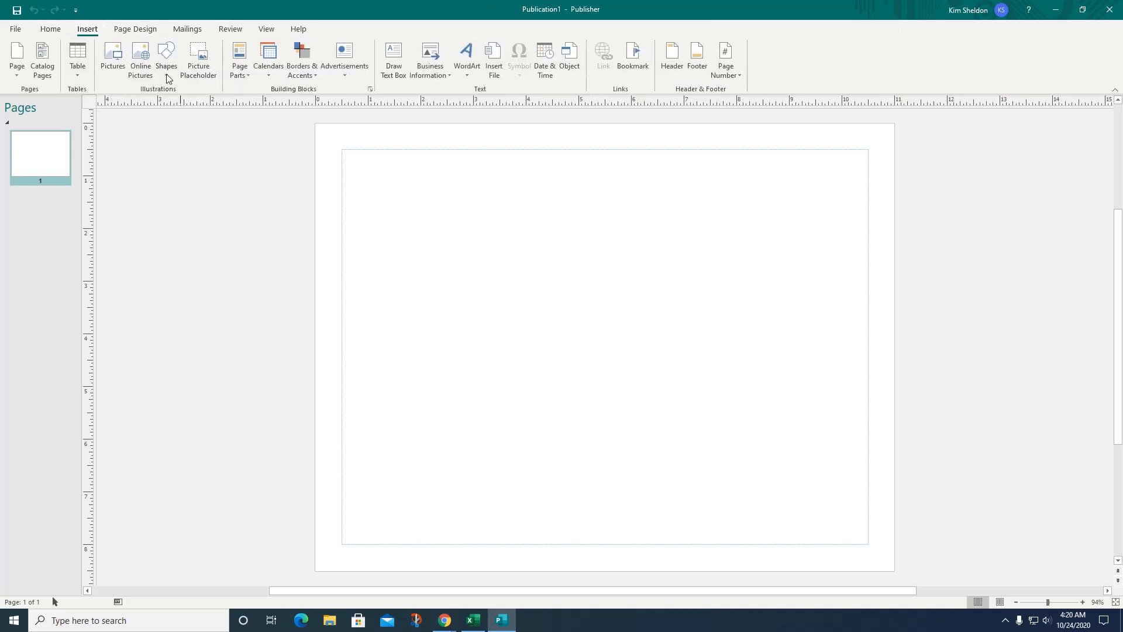
pyautogui.click(127, 31)
pyautogui.click(187, 30)
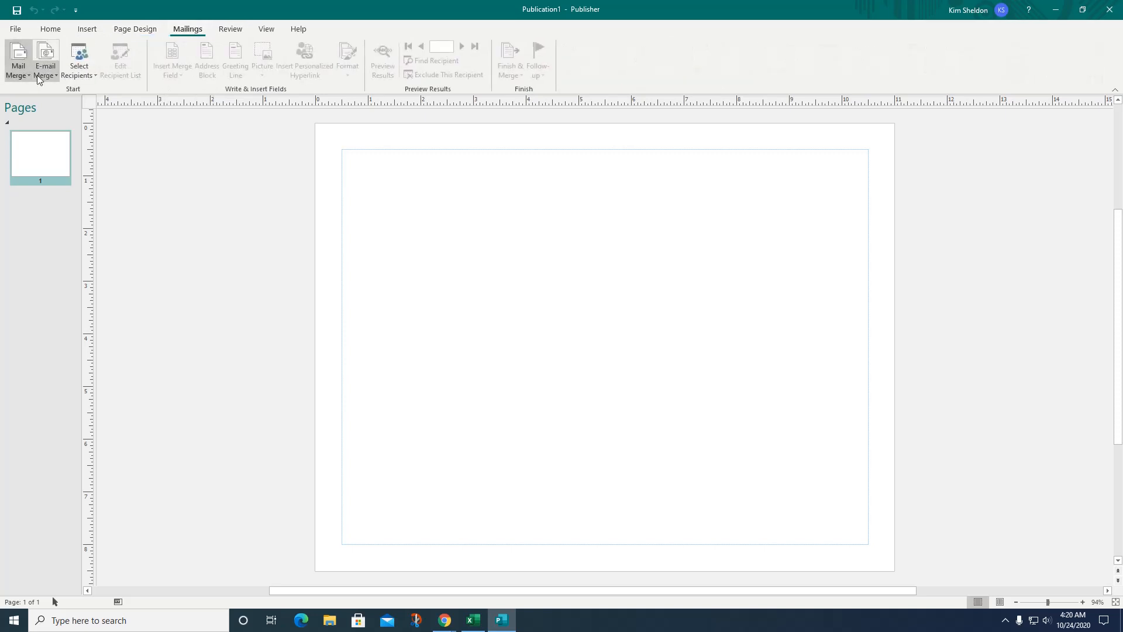
pyautogui.click(57, 33)
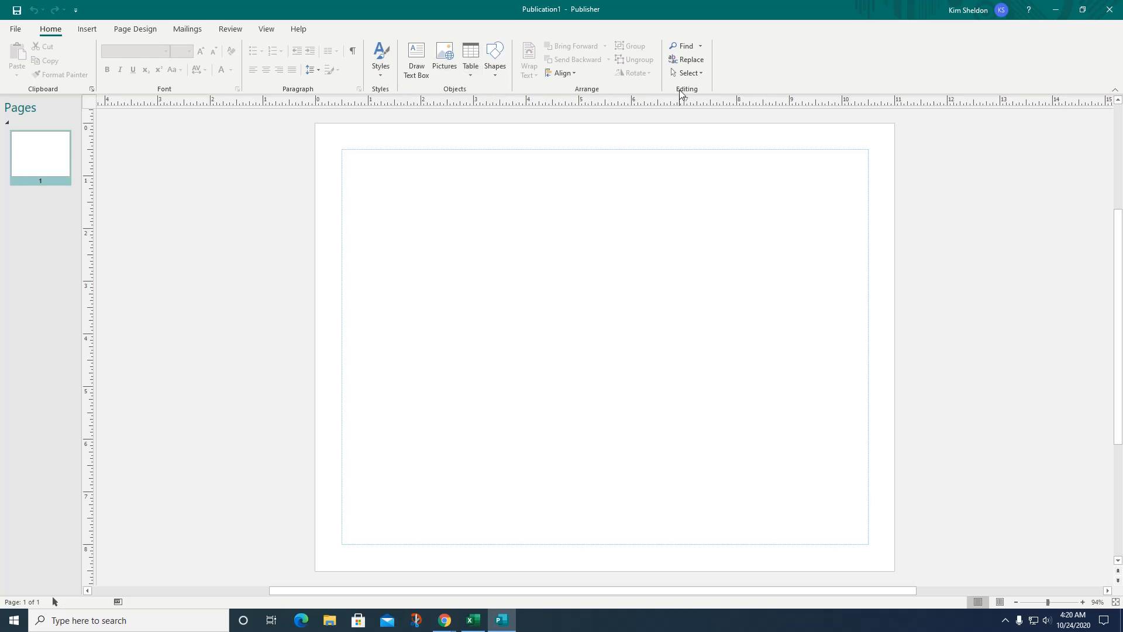
pyautogui.click(89, 31)
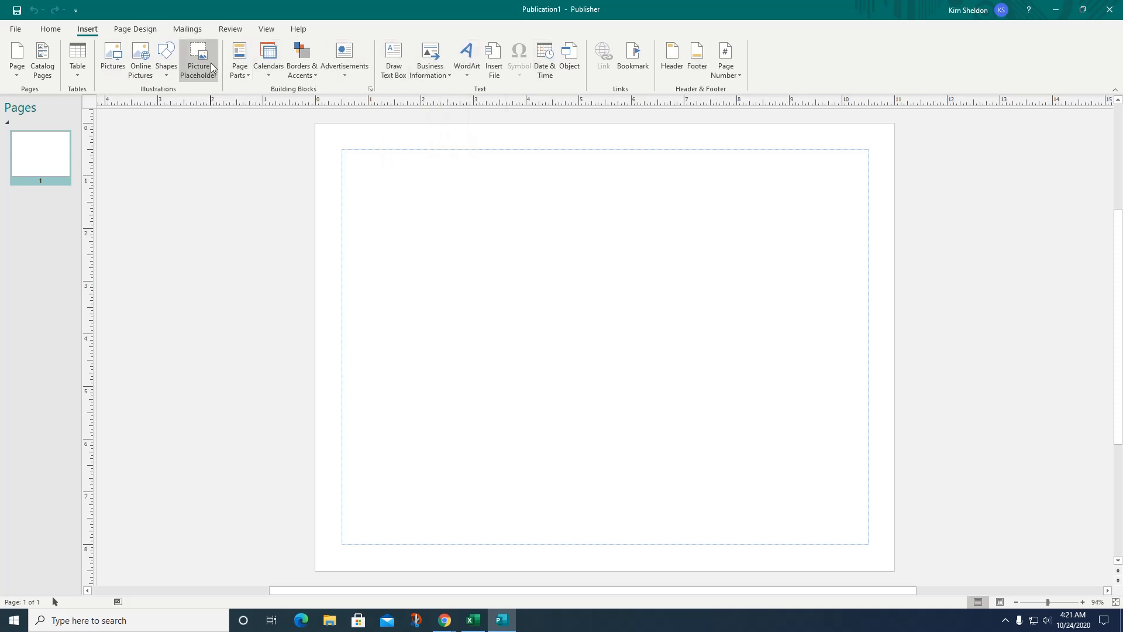
pyautogui.click(138, 31)
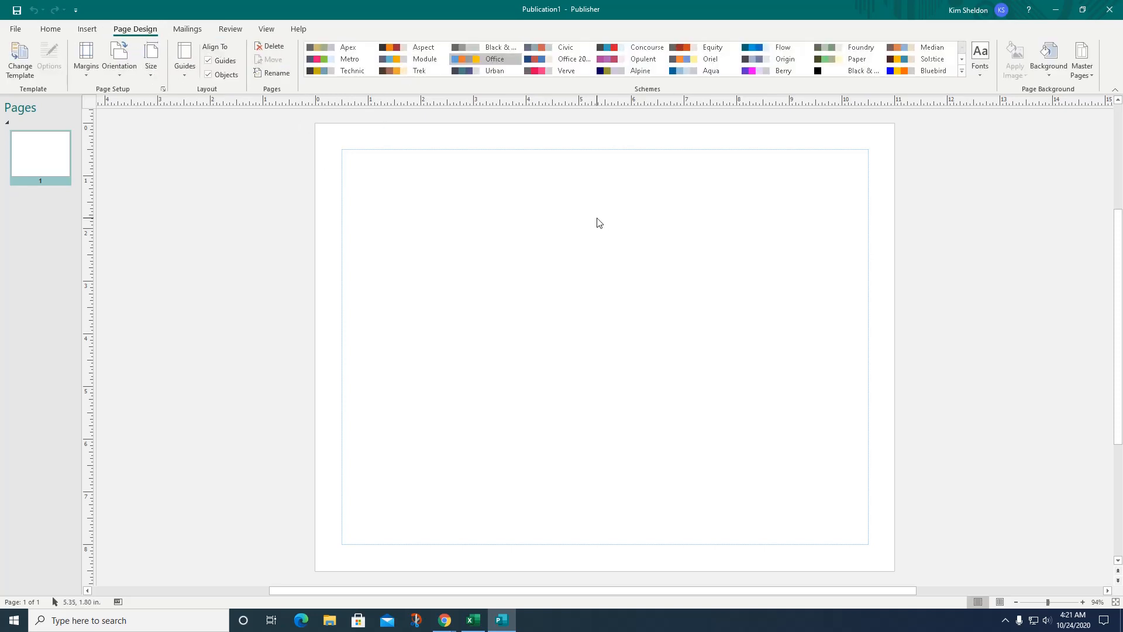
pyautogui.click(189, 30)
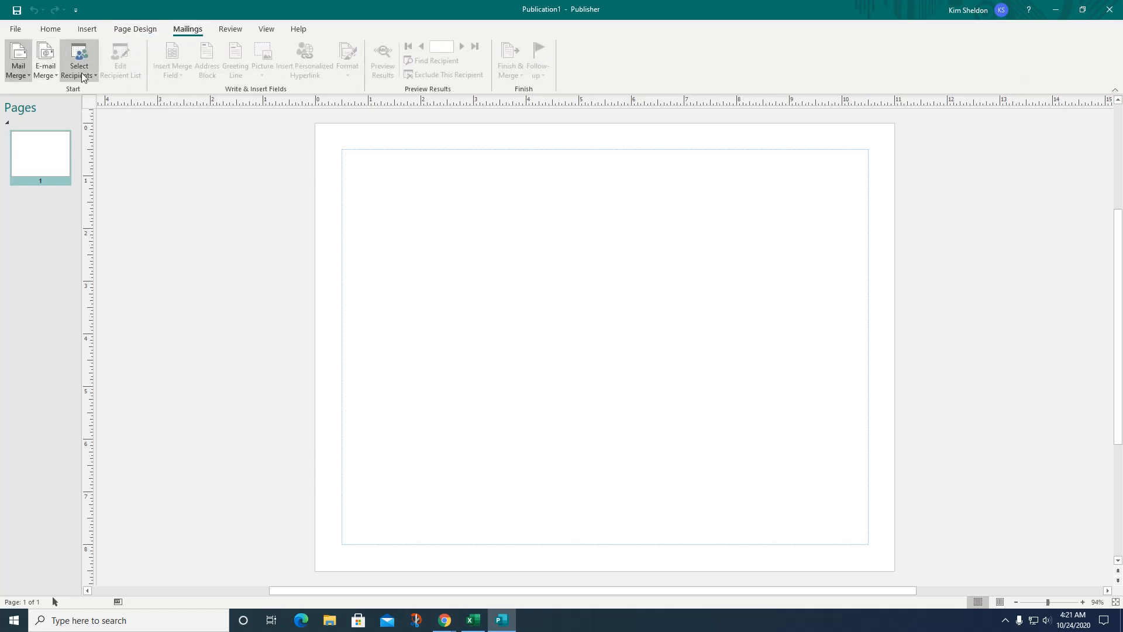
pyautogui.click(229, 29)
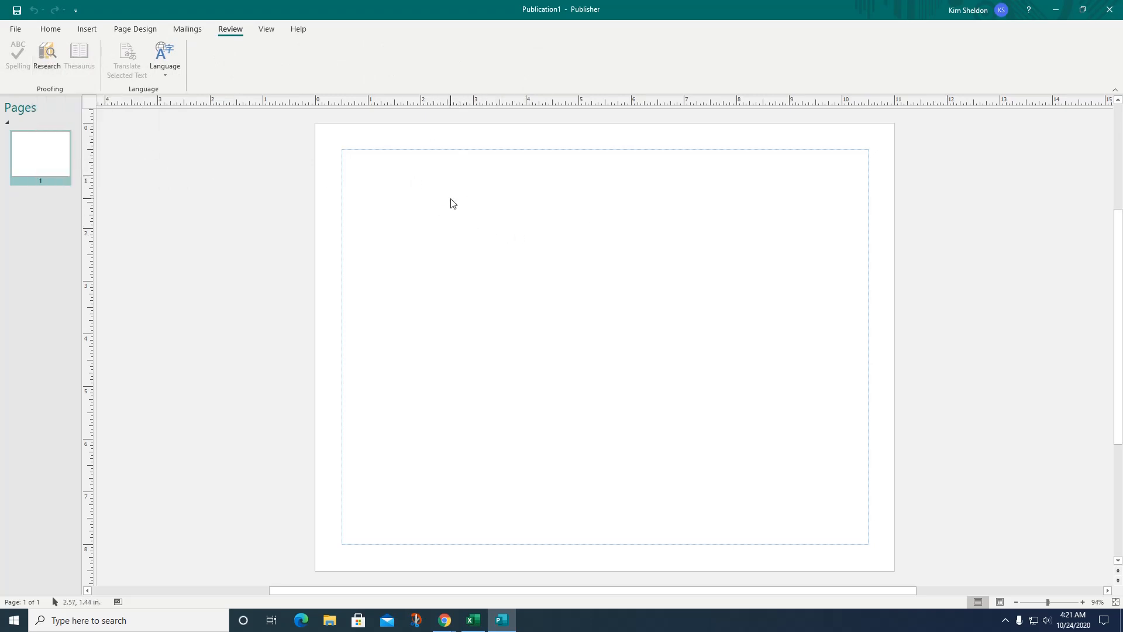
# Step: Draw a text box about 4.63 x 1.77 in. near the top of the page and enter "puzzle" in it
pyautogui.click(86, 30)
pyautogui.click(394, 59)
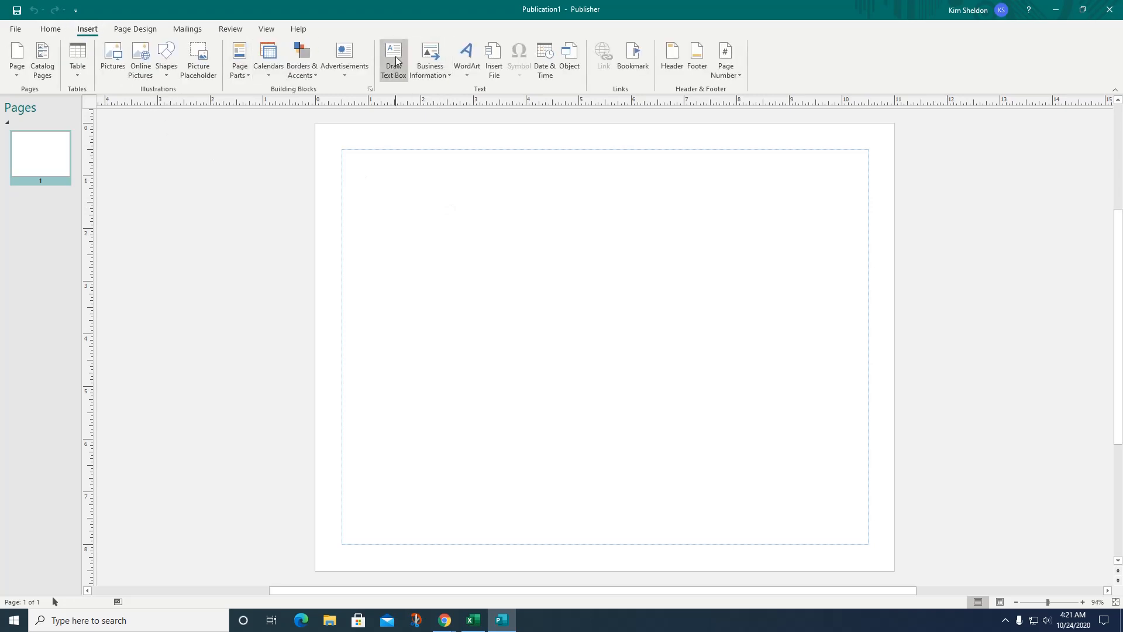
pyautogui.moveTo(401, 177)
pyautogui.mouseDown()
pyautogui.moveTo(577, 281)
pyautogui.moveTo(648, 275)
pyautogui.mouseUp()
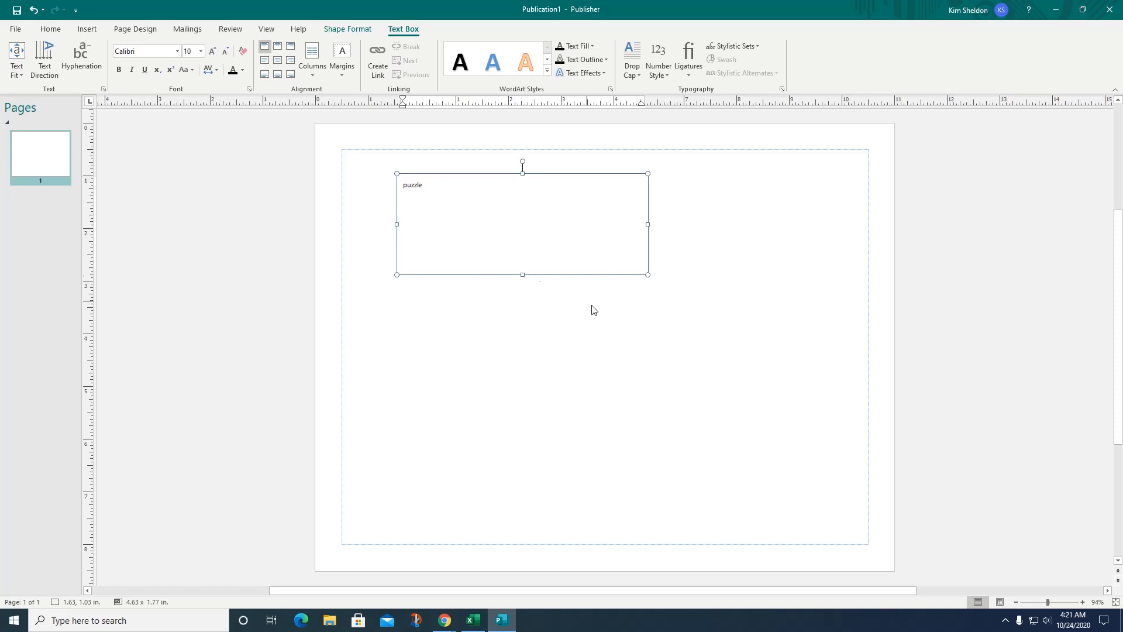
# Step: Select the word "puzzle" in the text box, start Research on it and review the available research services
pyautogui.doubleClick(423, 185)
pyautogui.click(230, 29)
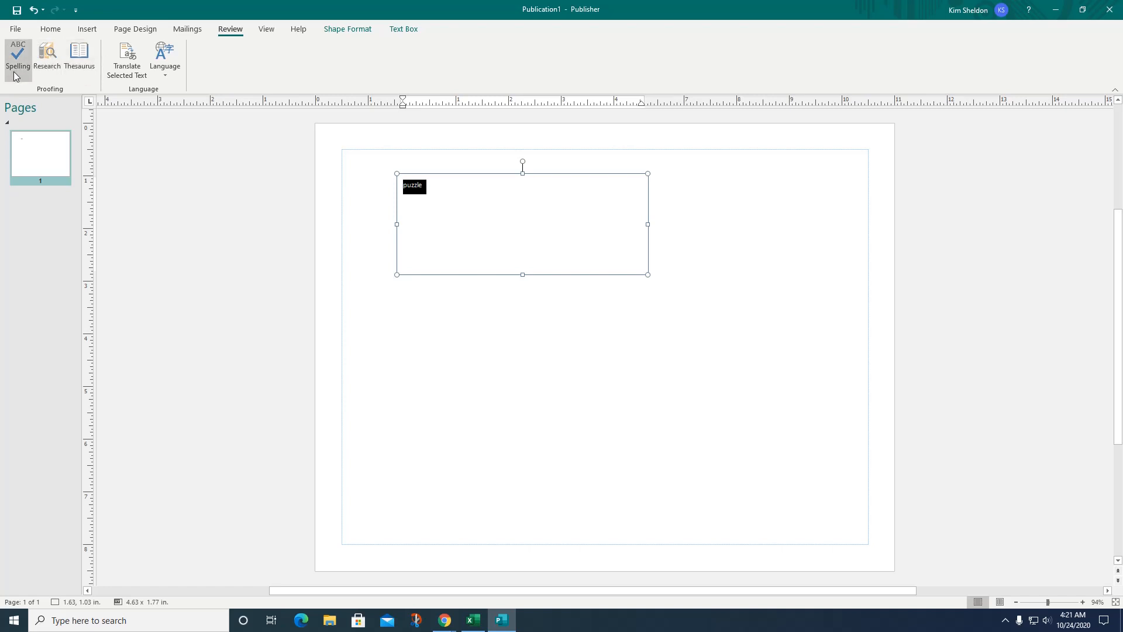
pyautogui.click(46, 56)
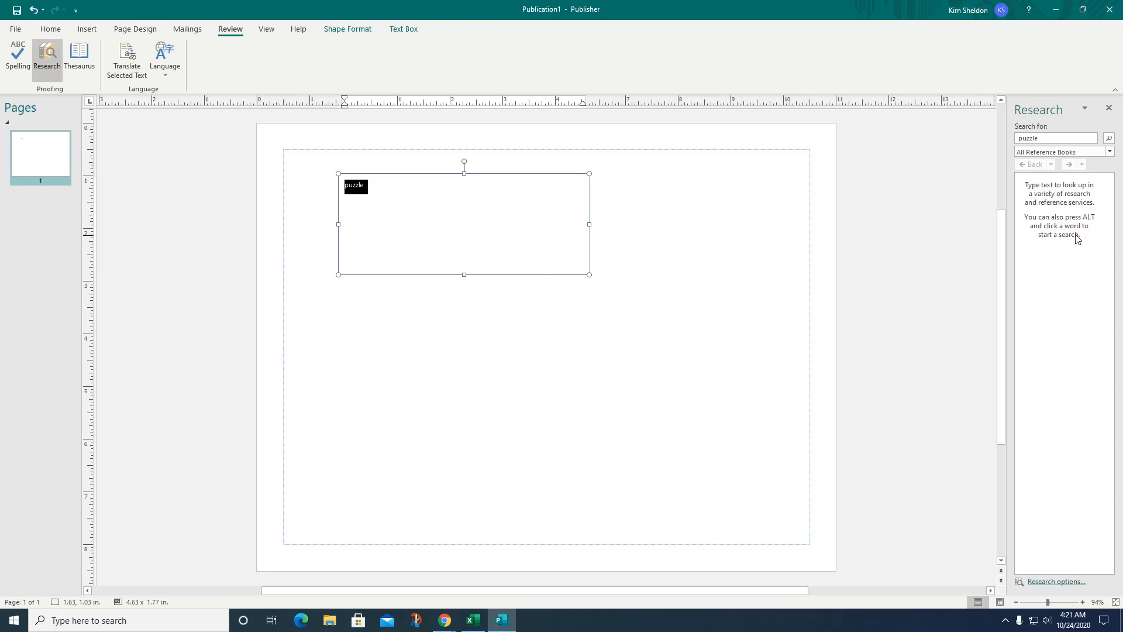
pyautogui.click(1057, 581)
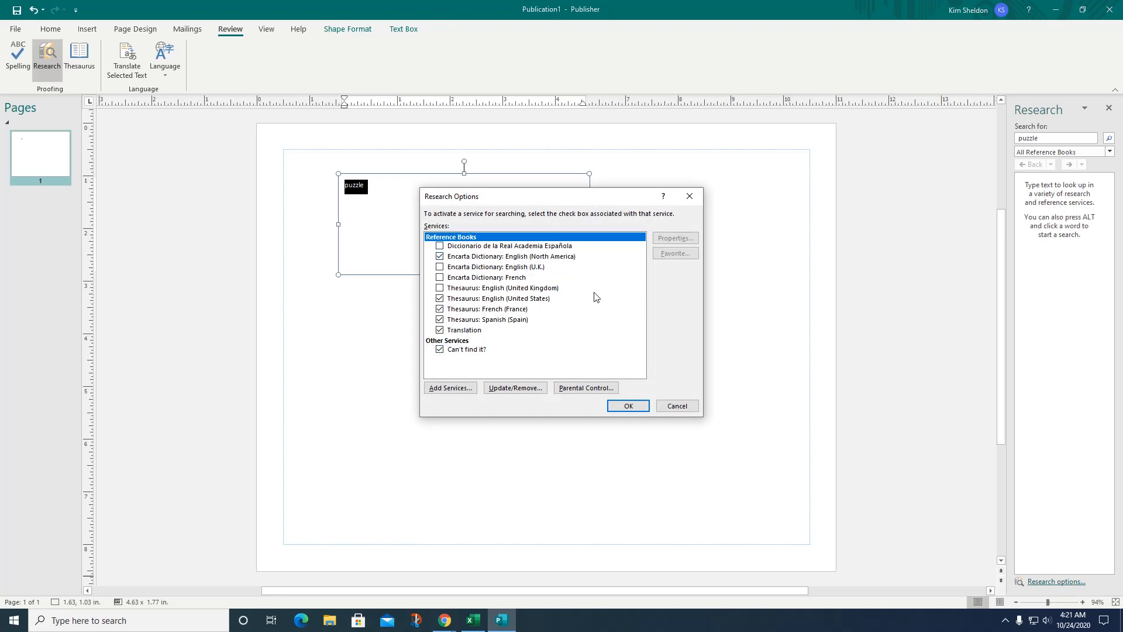
pyautogui.click(628, 406)
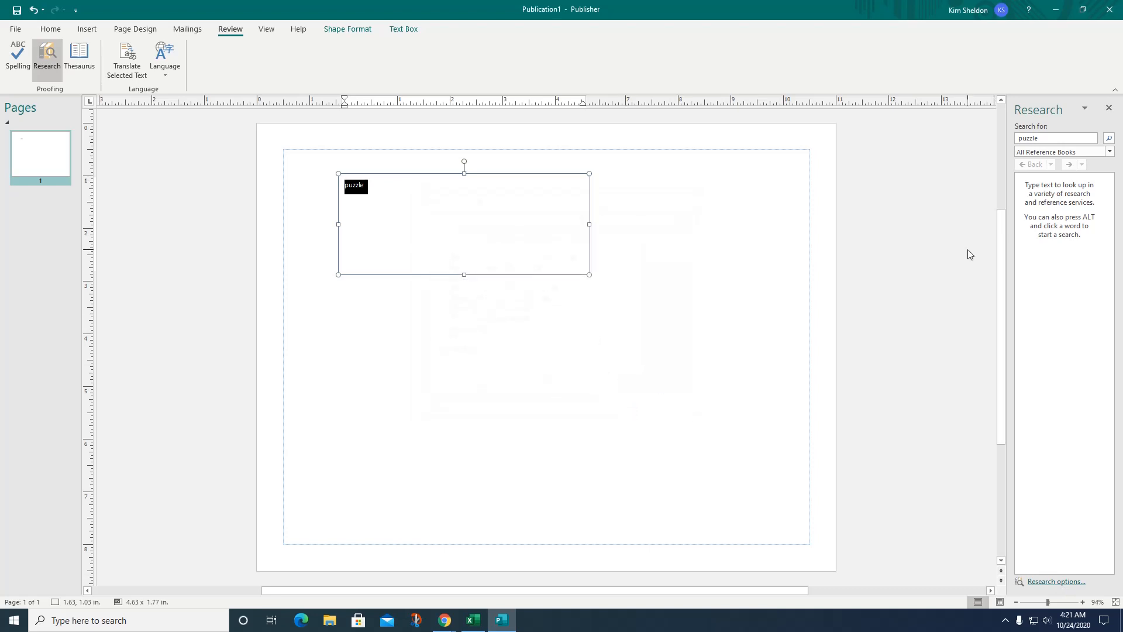
# Step: Look up "puzzle" in all reference books and expand the English (United States) thesaurus entries
pyautogui.click(1109, 138)
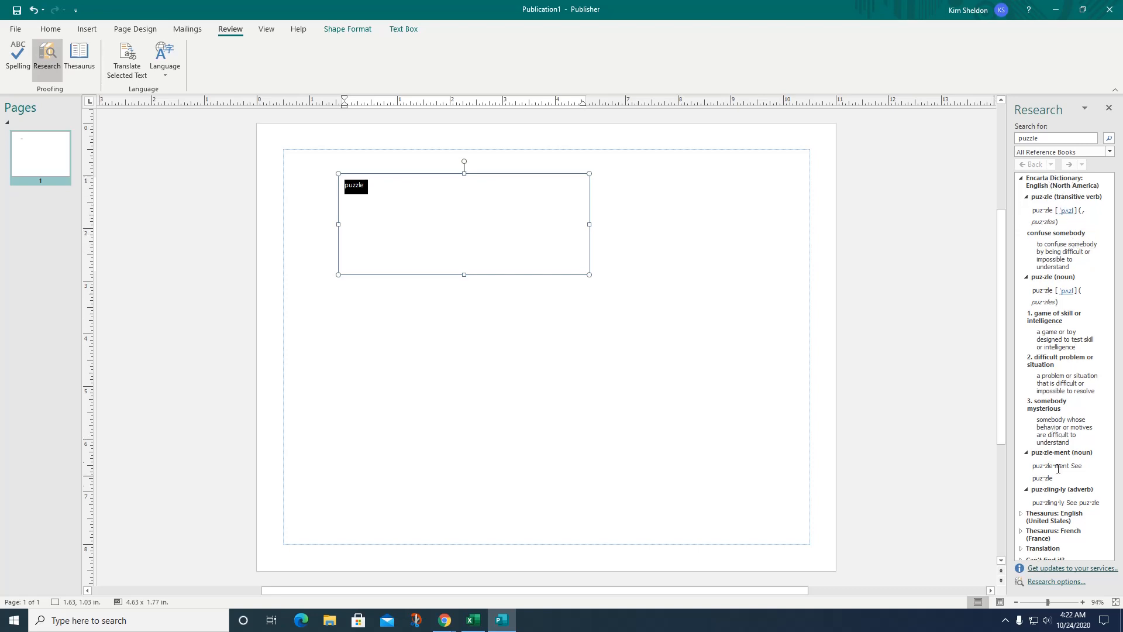
pyautogui.scroll(-1, 1065, 485)
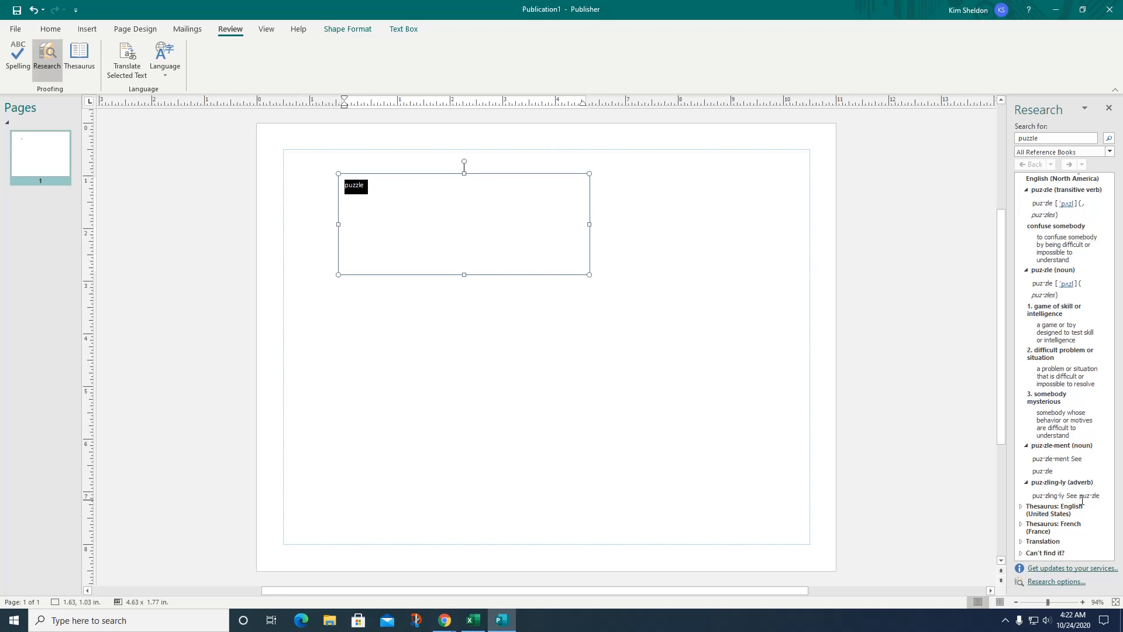
pyautogui.click(1022, 508)
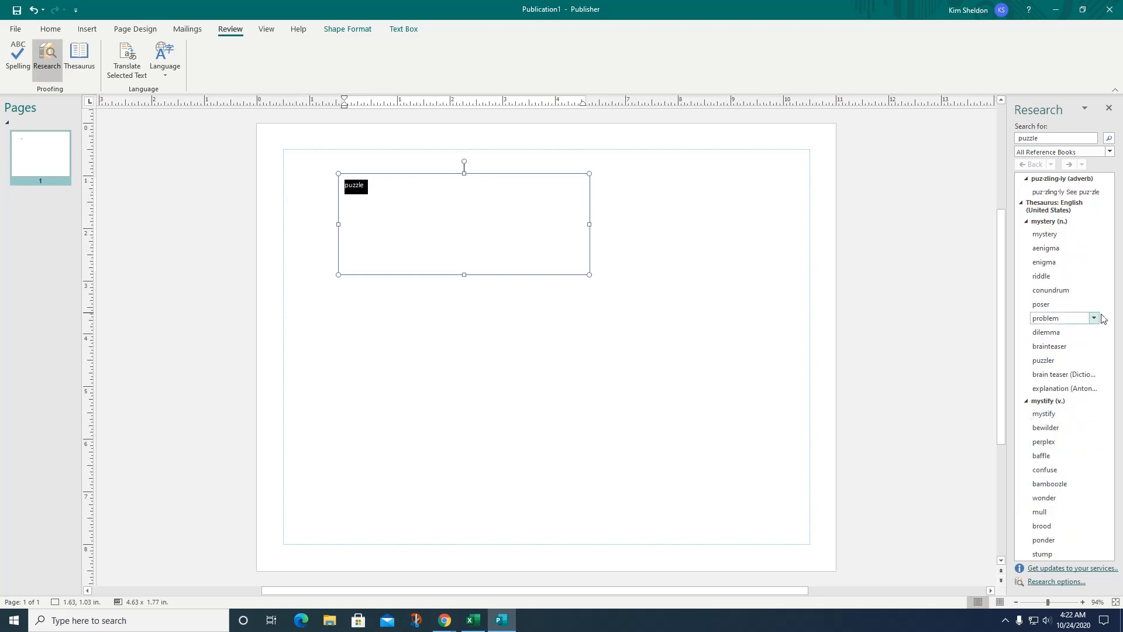
# Step: Delete the word "puzzle" and remove its text box from the page
pyautogui.press('BackSpace')
pyautogui.click(587, 173)
pyautogui.press('Delete')
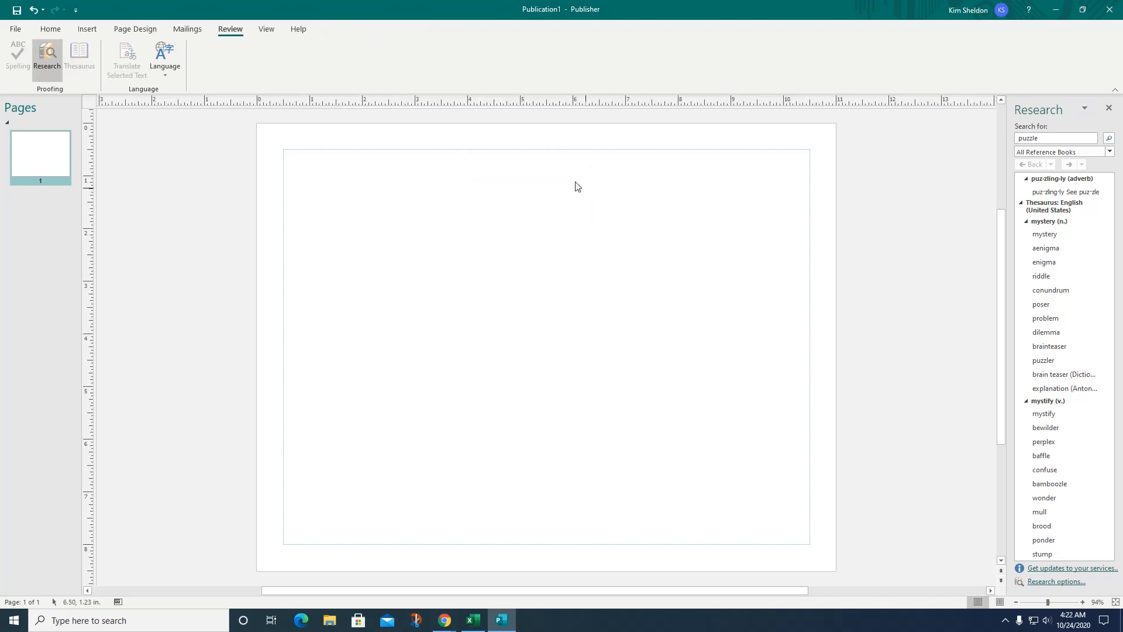
# Step: Switch to the two-page spread layout and insert 2 blank pages after page 1
pyautogui.click(267, 32)
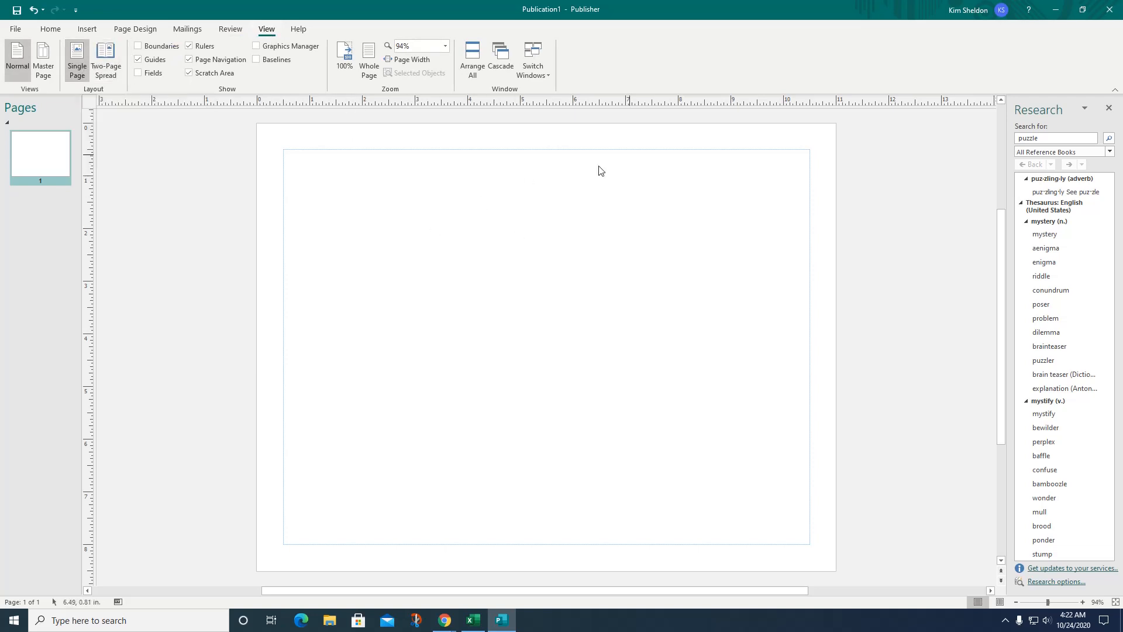
pyautogui.click(104, 67)
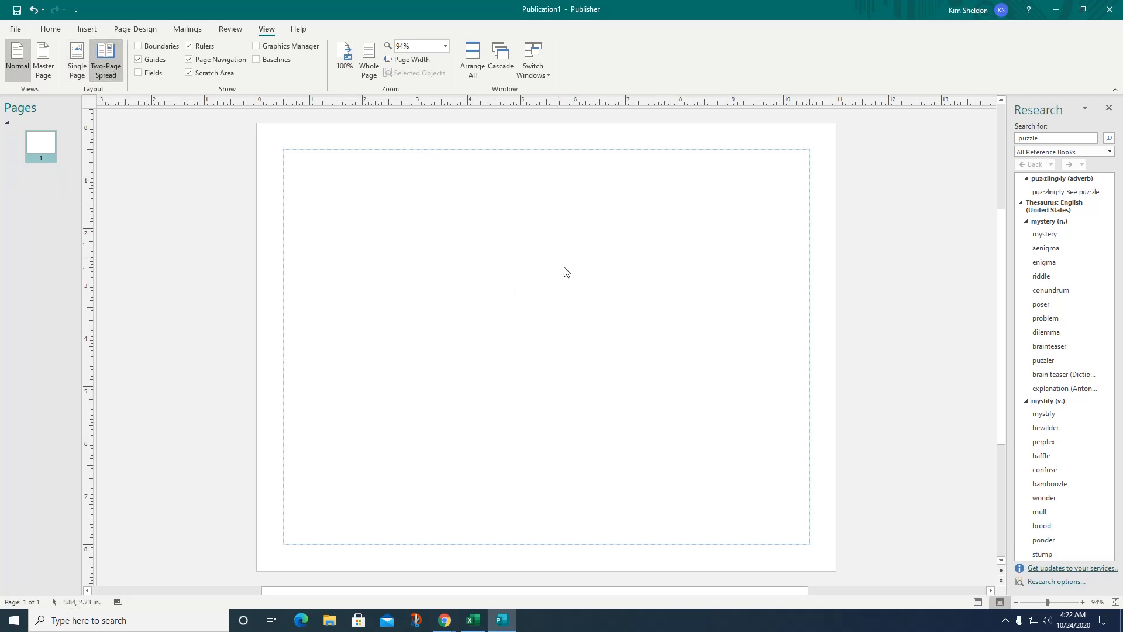
pyautogui.rightClick(51, 151)
pyautogui.click(76, 155)
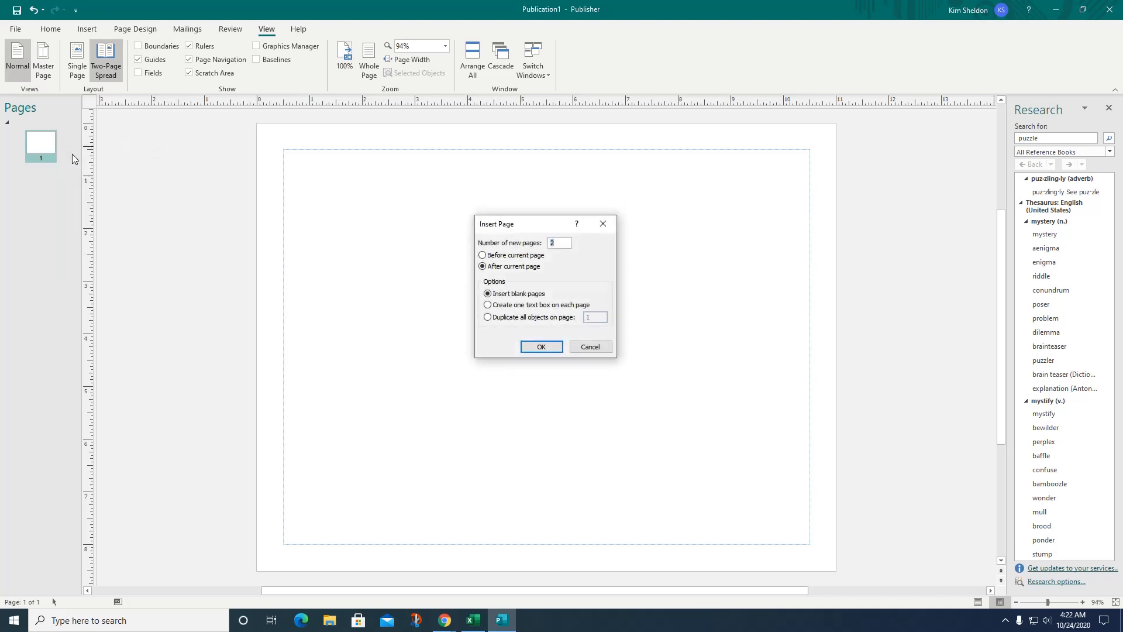
pyautogui.click(542, 347)
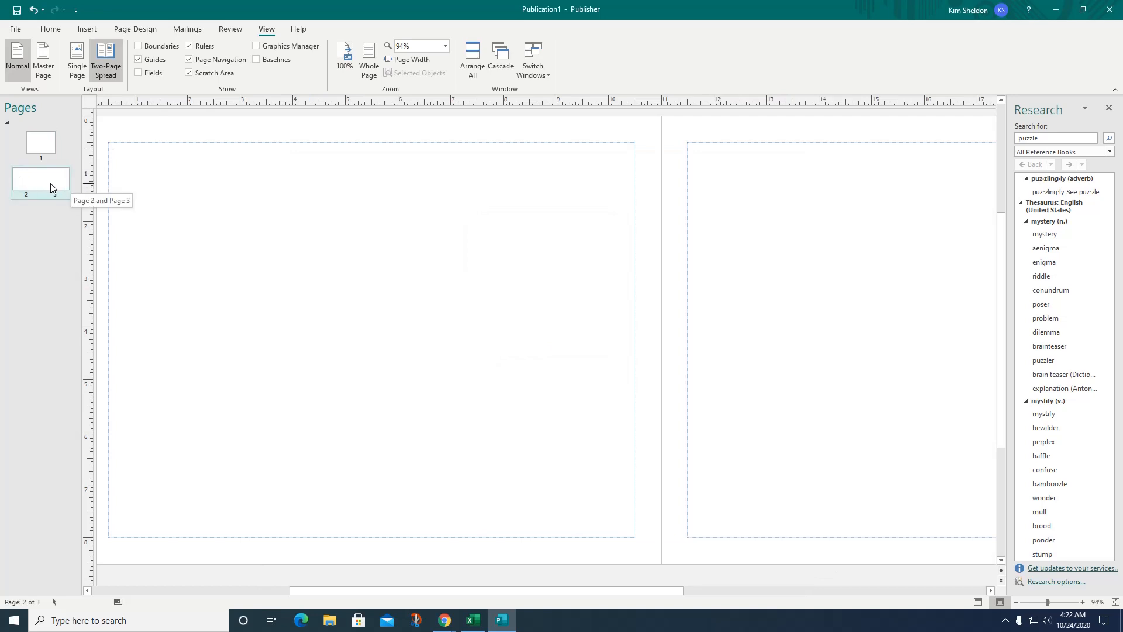
# Step: Return to the single page layout and set the zoom to 100%
pyautogui.click(77, 56)
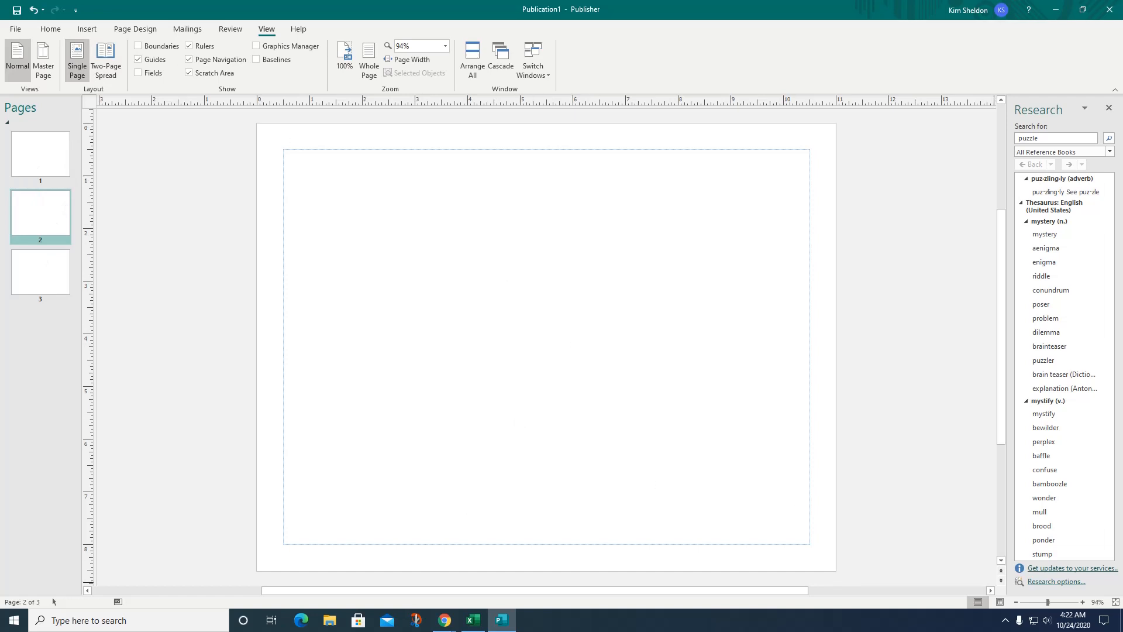
pyautogui.click(1050, 602)
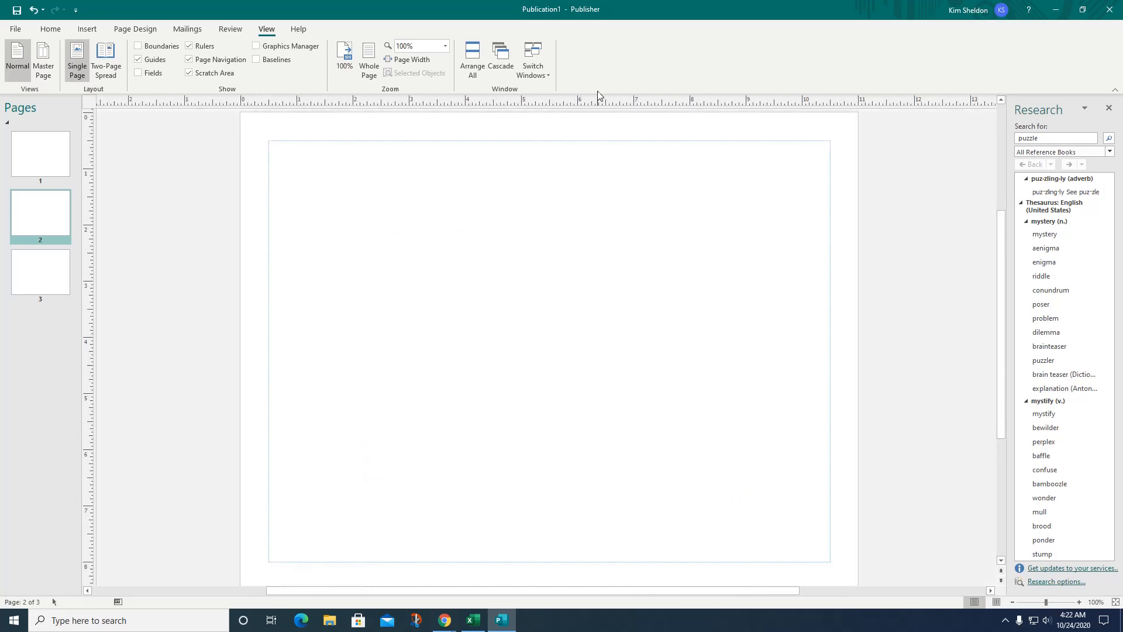
# Step: Apply the Narrow 0.25" margins to the page
pyautogui.click(135, 29)
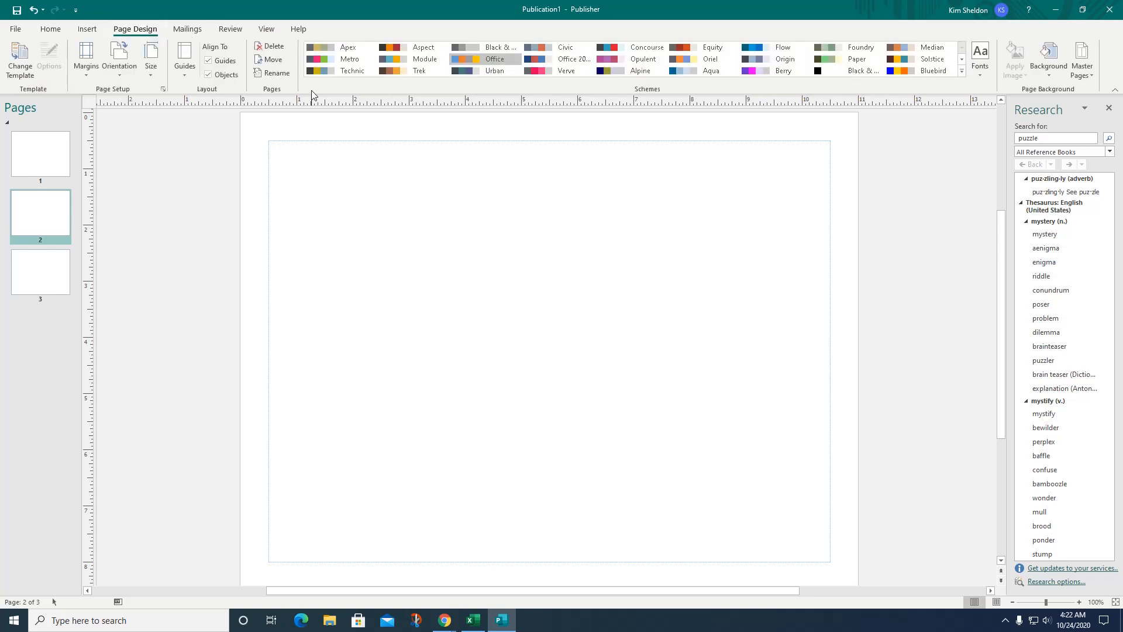
pyautogui.click(88, 72)
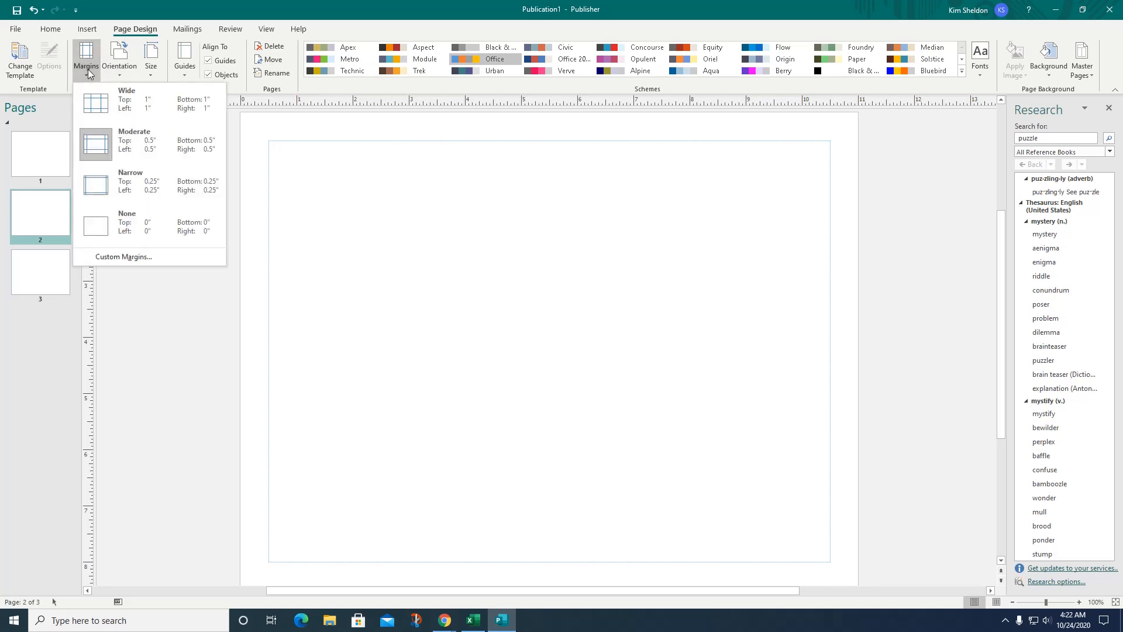
pyautogui.click(114, 179)
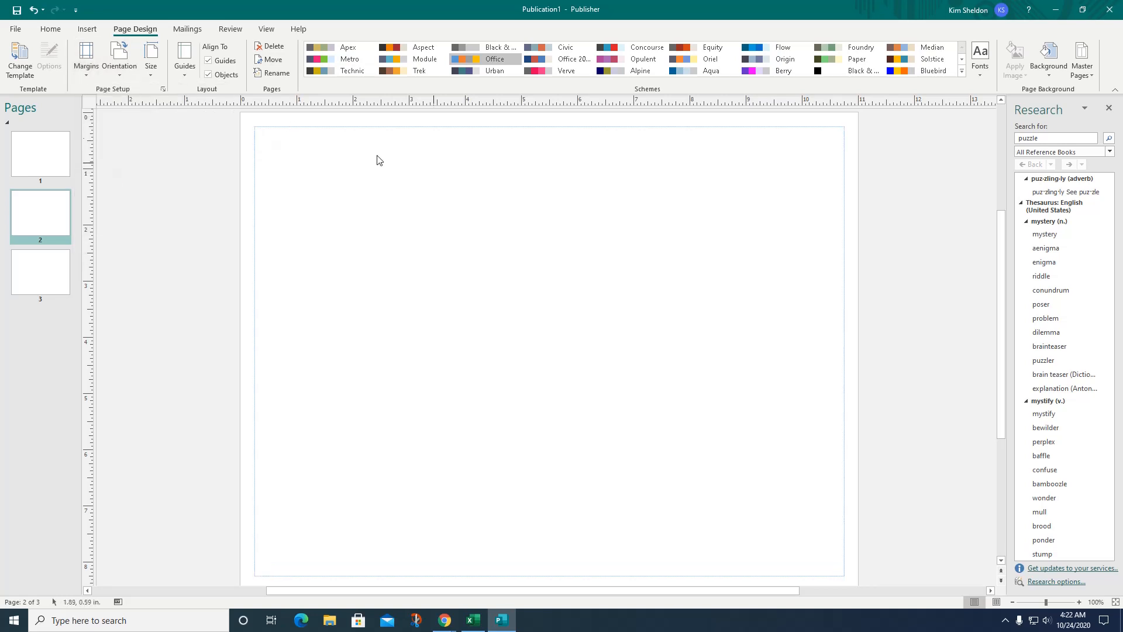
# Step: Examine the orientation choices, the built-in page sizes and the built-in font schemes
pyautogui.click(119, 73)
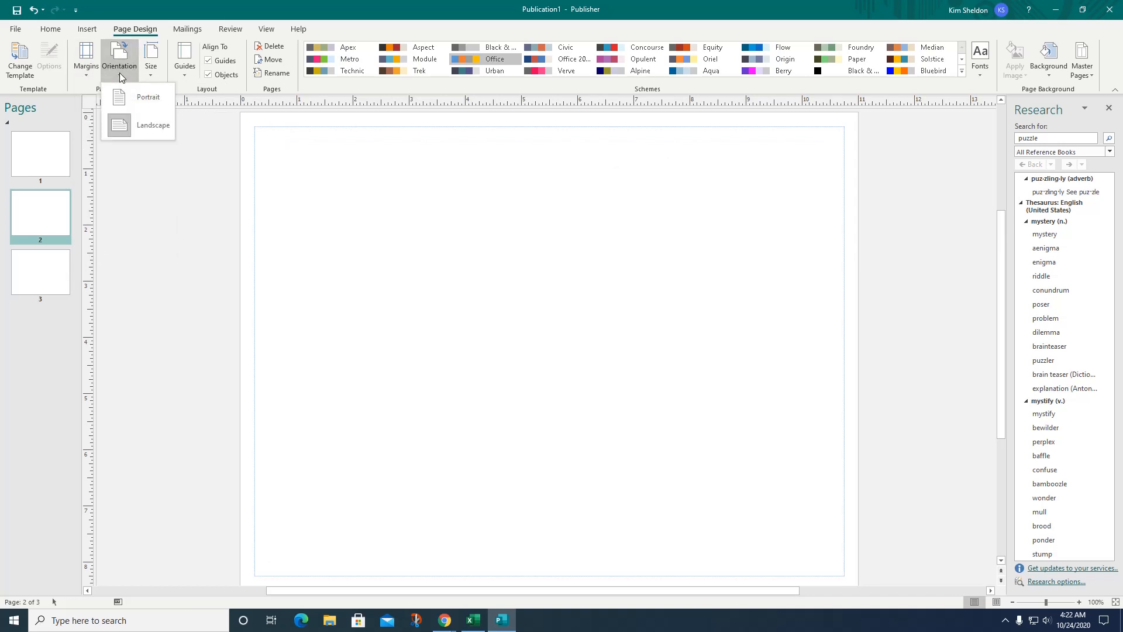
pyautogui.click(156, 64)
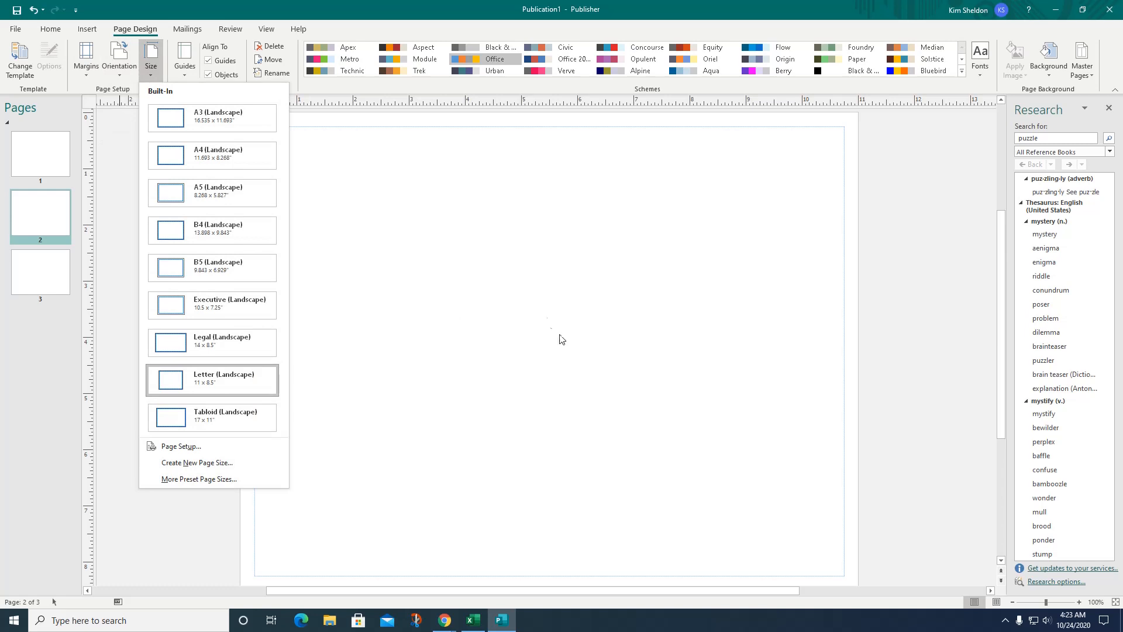
pyautogui.click(538, 319)
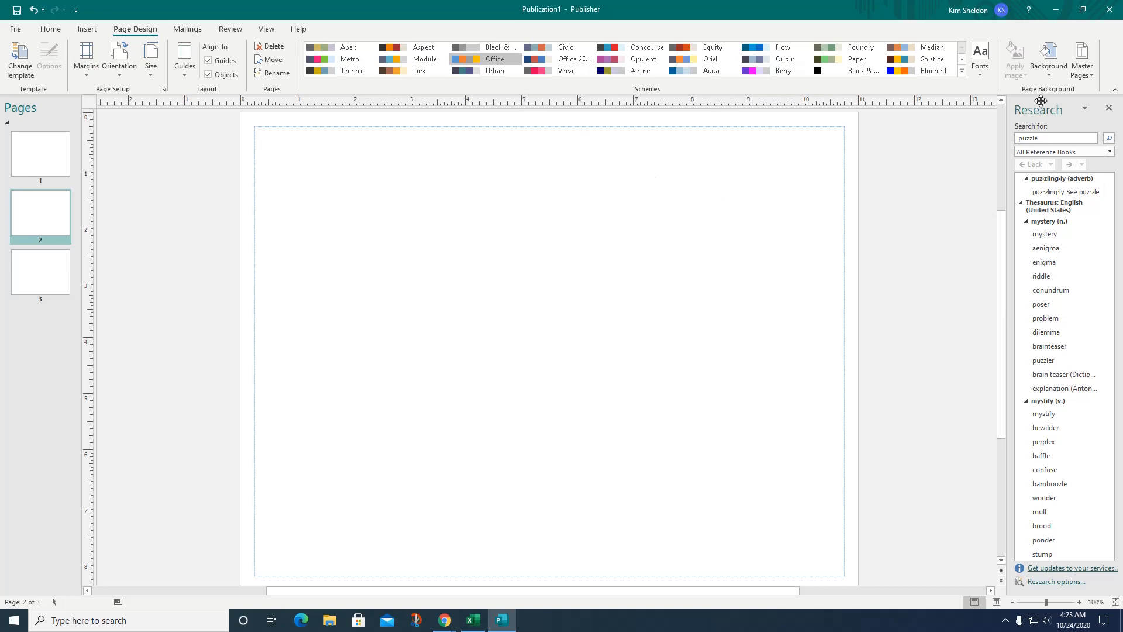
pyautogui.click(981, 72)
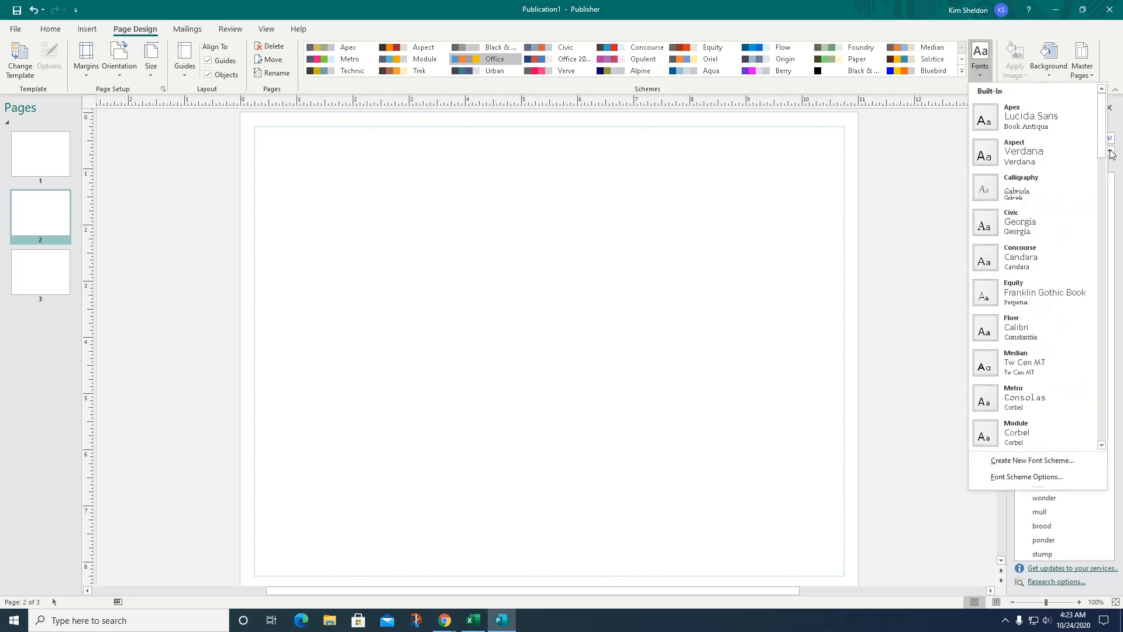
# Step: Examine the remaining built-in font schemes, including the classic ones, without applying any
pyautogui.scroll(-3, 1106, 171)
pyautogui.moveTo(1106, 171); pyautogui.dragTo(1107, 188)
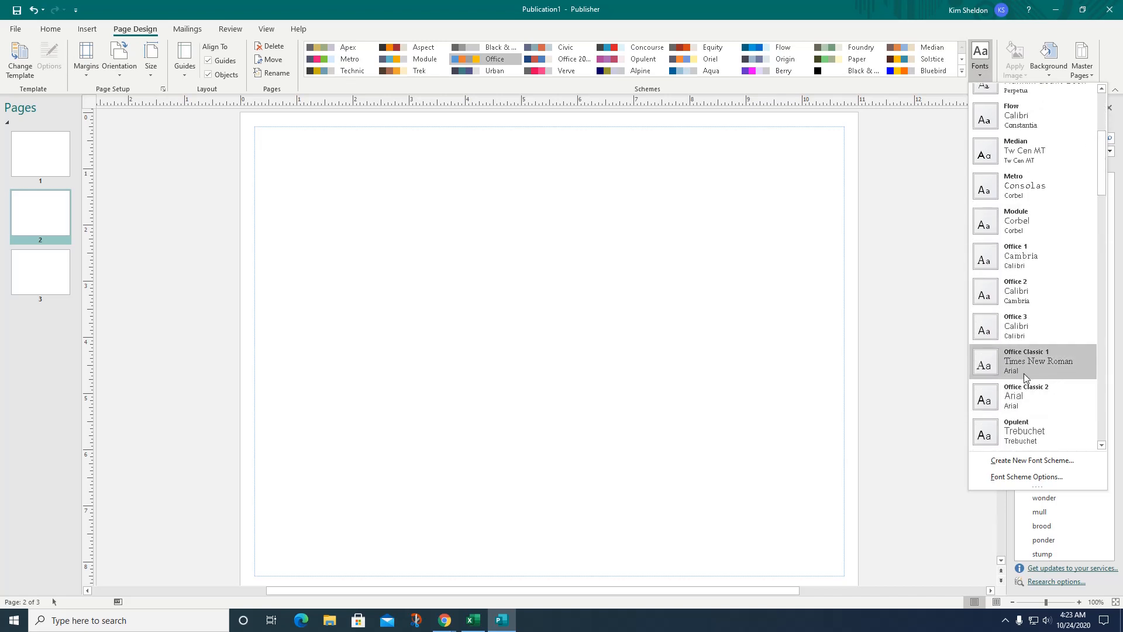
pyautogui.moveTo(1107, 167); pyautogui.dragTo(1111, 230)
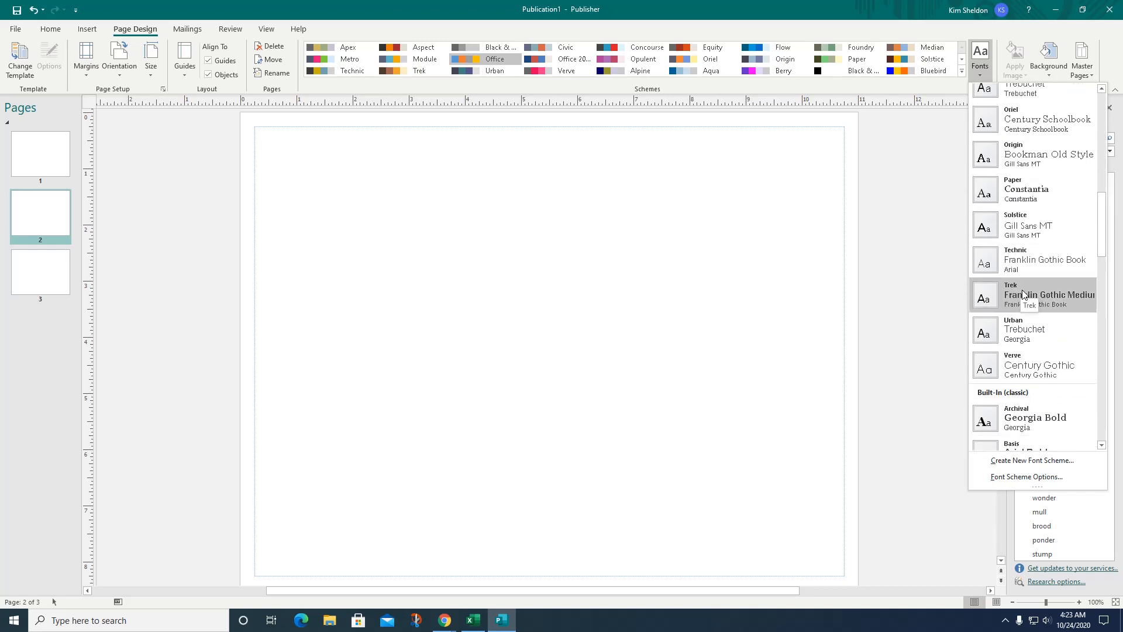
pyautogui.moveTo(1102, 246); pyautogui.dragTo(1110, 373)
pyautogui.click(1048, 263)
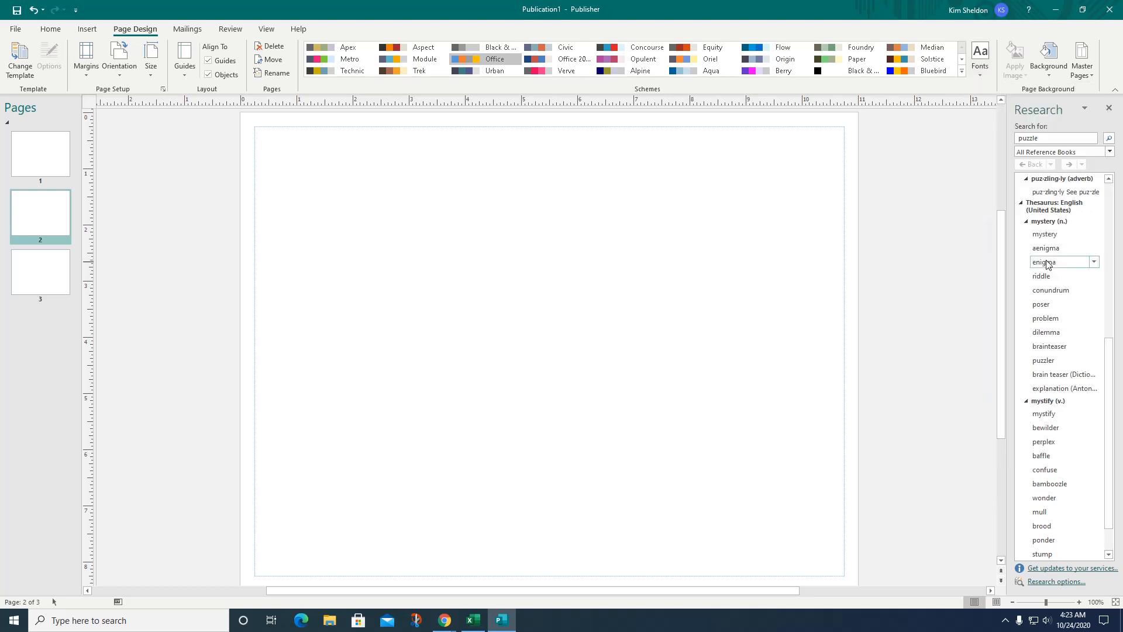
# Step: Compare the picture, texture and pattern fills for page 2's background and apply a solid light blue fill with 0% transparency
pyautogui.click(1050, 74)
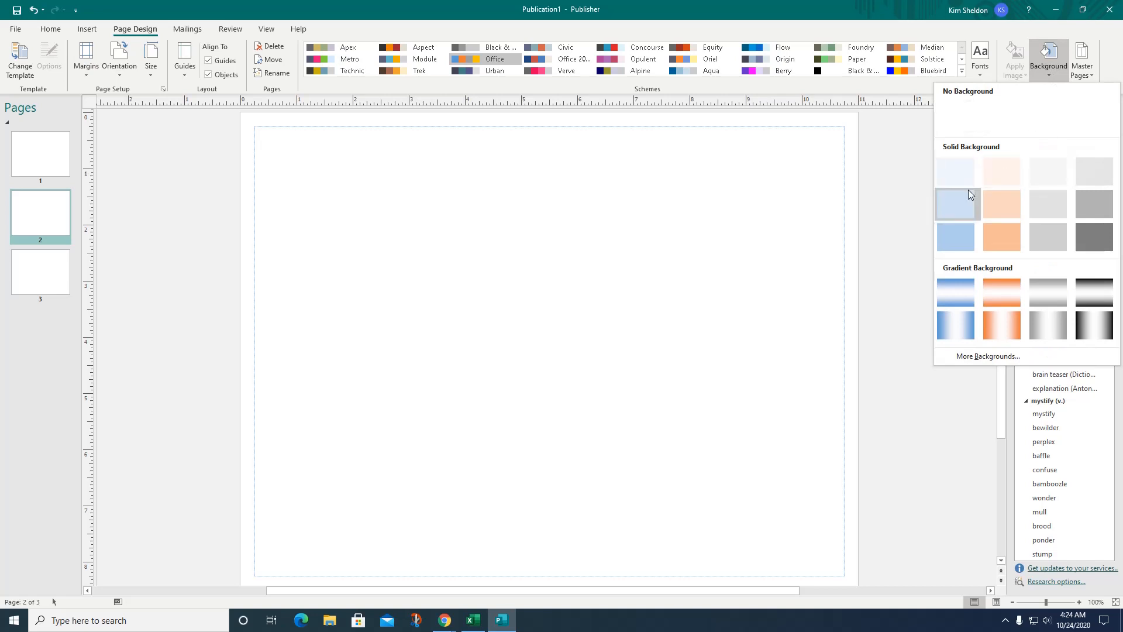
pyautogui.click(984, 355)
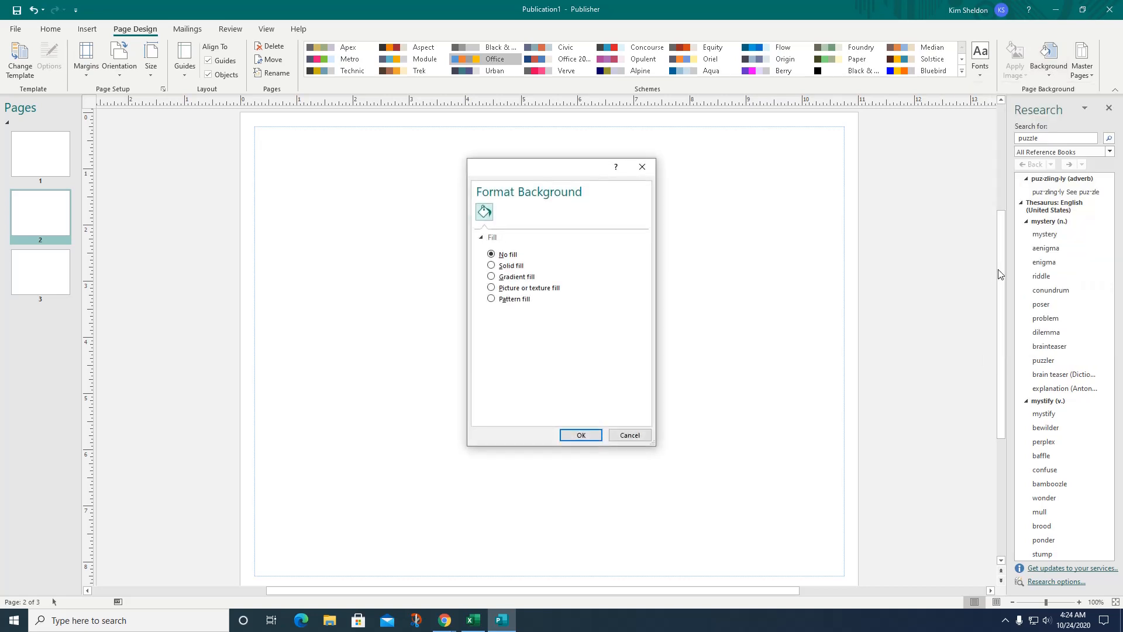
pyautogui.click(510, 288)
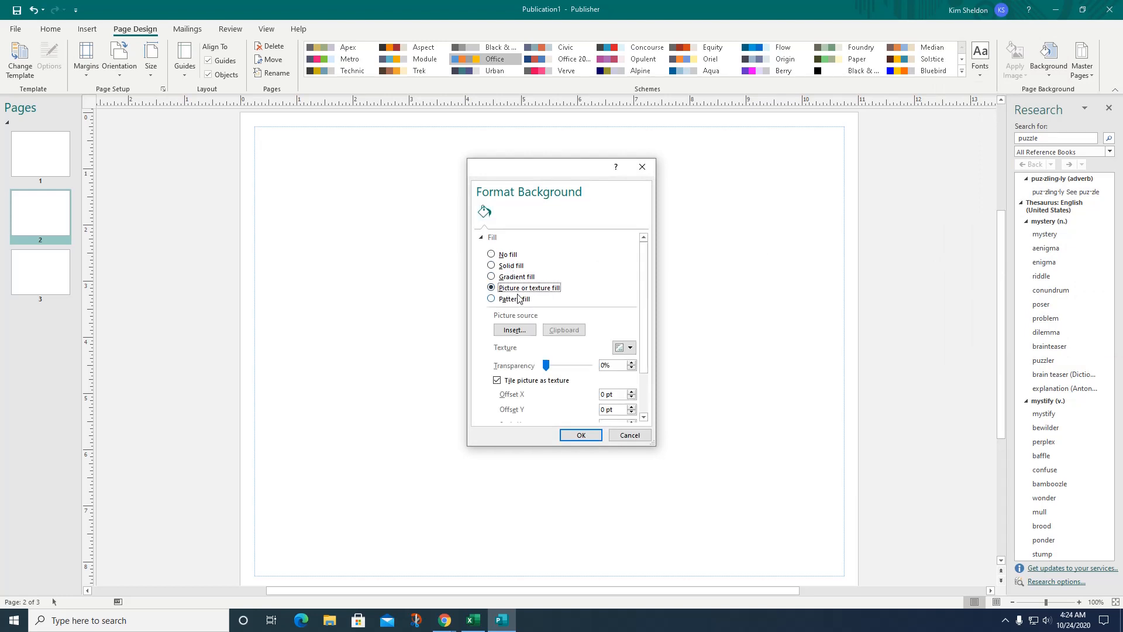
pyautogui.click(495, 299)
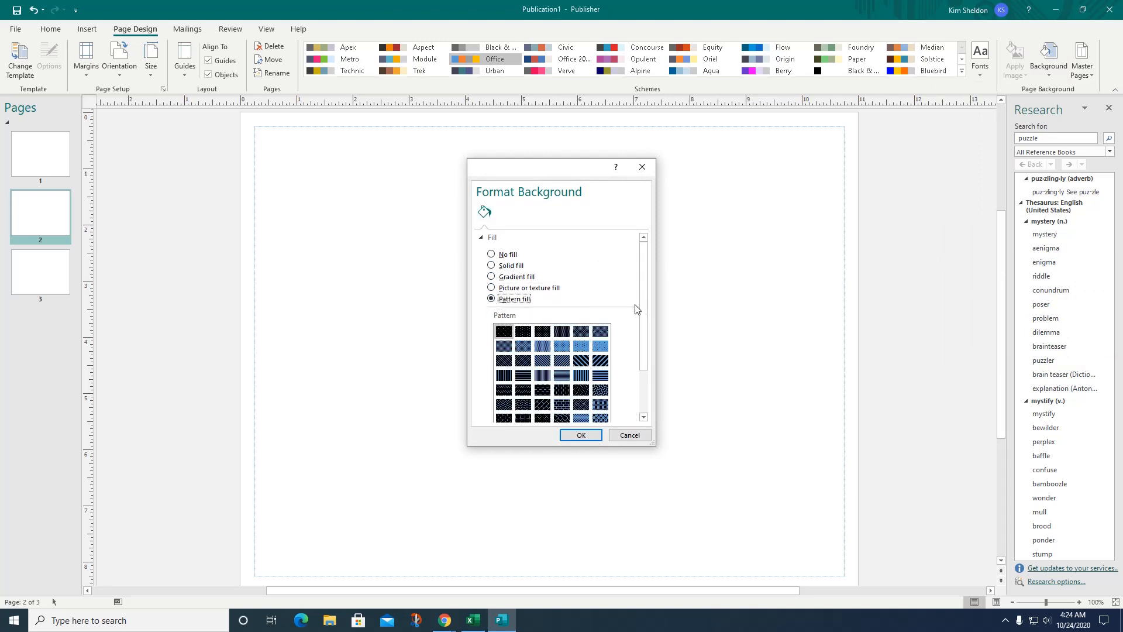
pyautogui.scroll(-2, 632, 307)
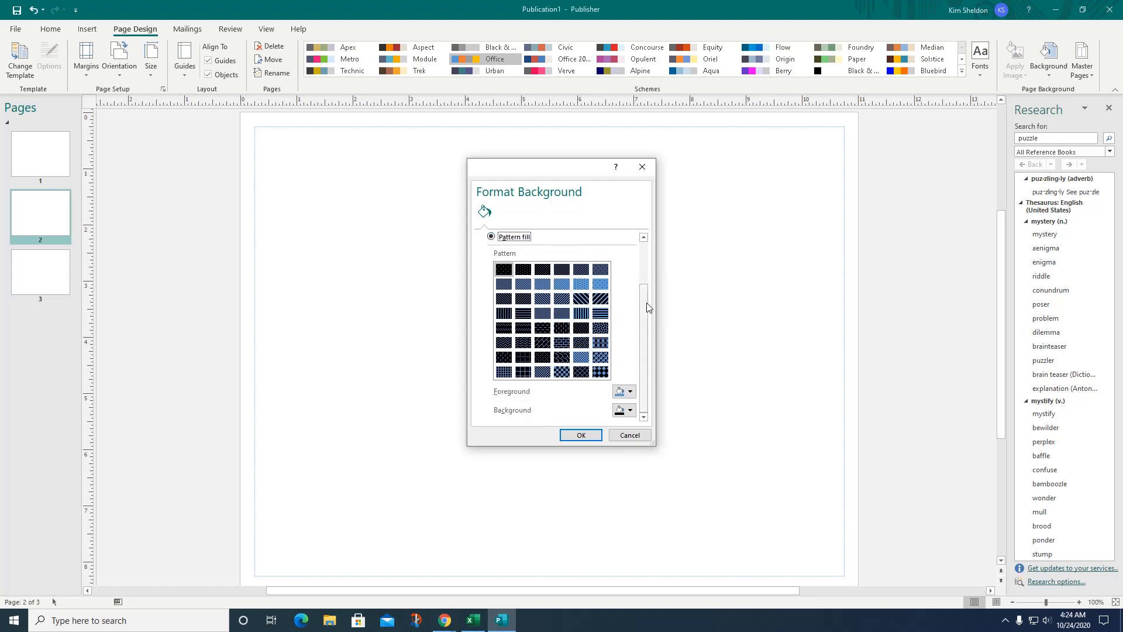
pyautogui.moveTo(648, 308); pyautogui.dragTo(650, 257)
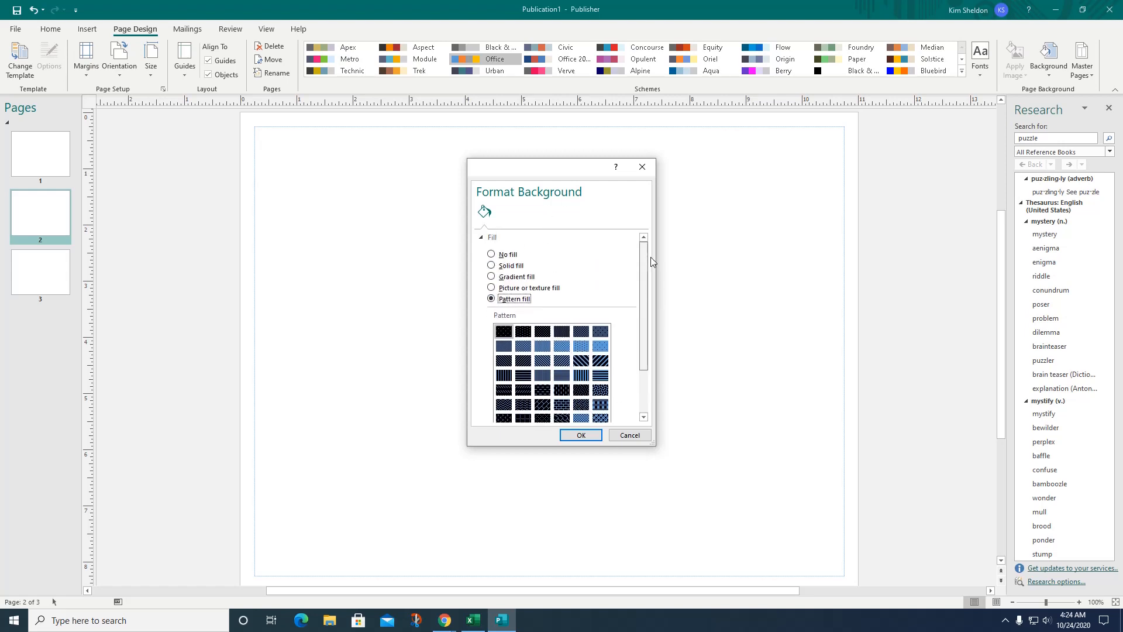
pyautogui.click(511, 266)
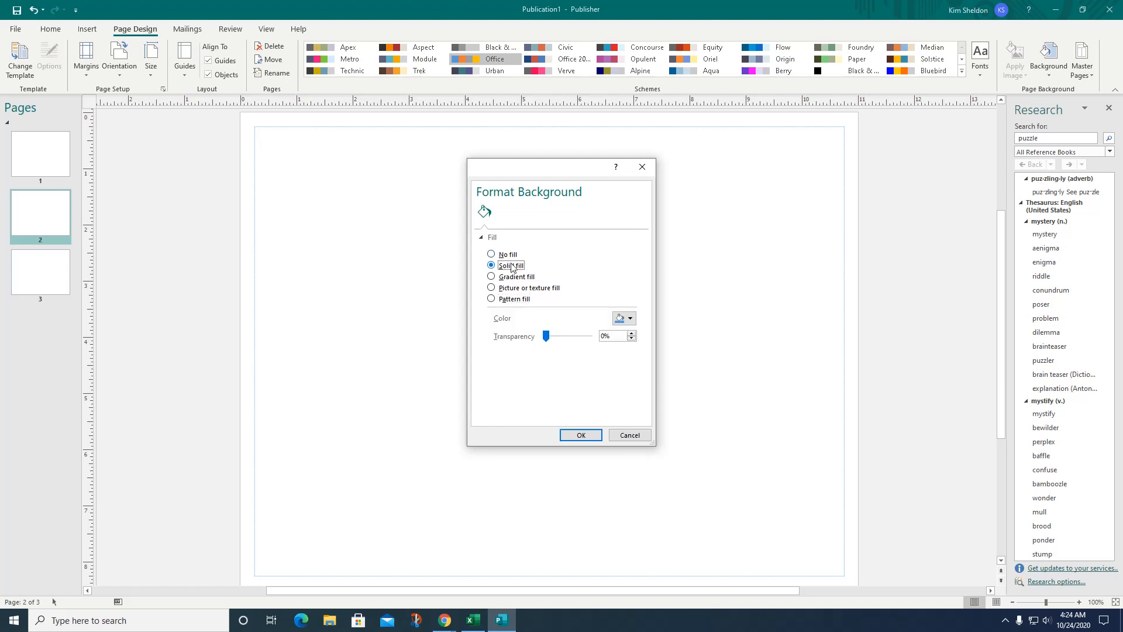
pyautogui.click(631, 321)
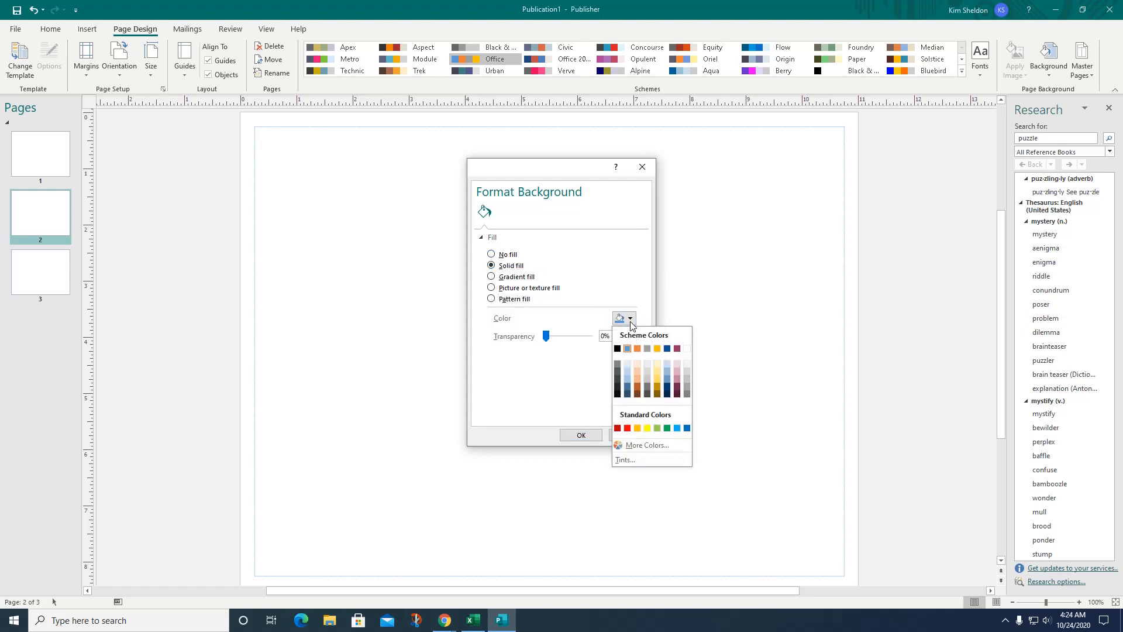
pyautogui.click(626, 372)
pyautogui.moveTo(548, 339)
pyautogui.mouseDown()
pyautogui.moveTo(567, 338)
pyautogui.moveTo(542, 339)
pyautogui.mouseUp()
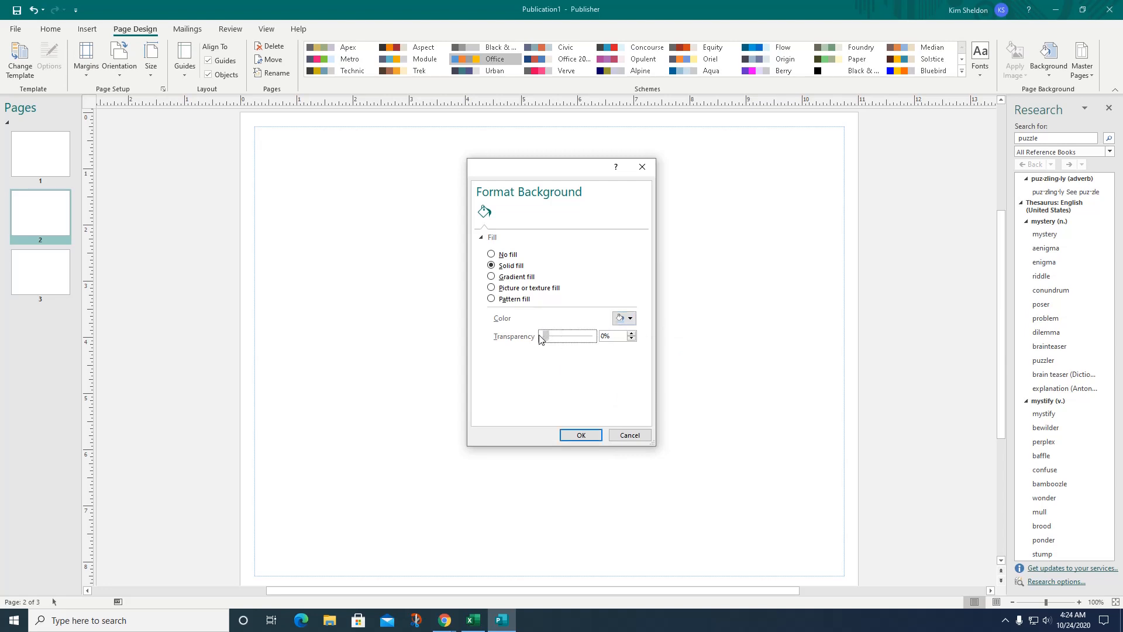
pyautogui.click(592, 438)
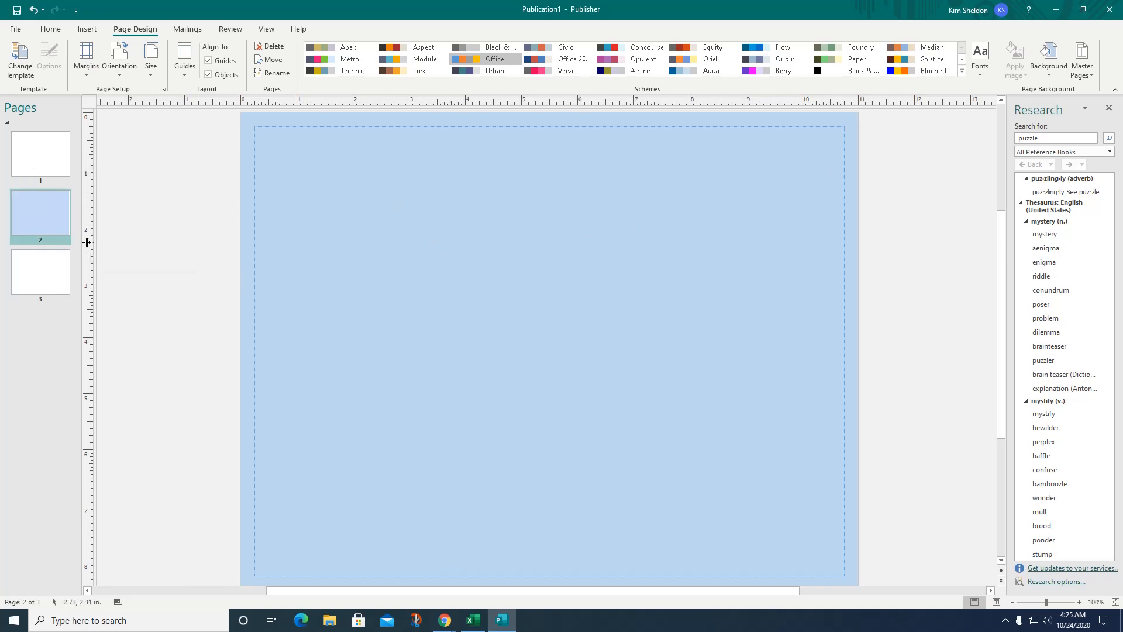
# Step: Place a vertical ruler guide at about 5.5 in and a horizontal one at about 4.2 in on page 2
pyautogui.moveTo(86, 242); pyautogui.dragTo(555, 258)
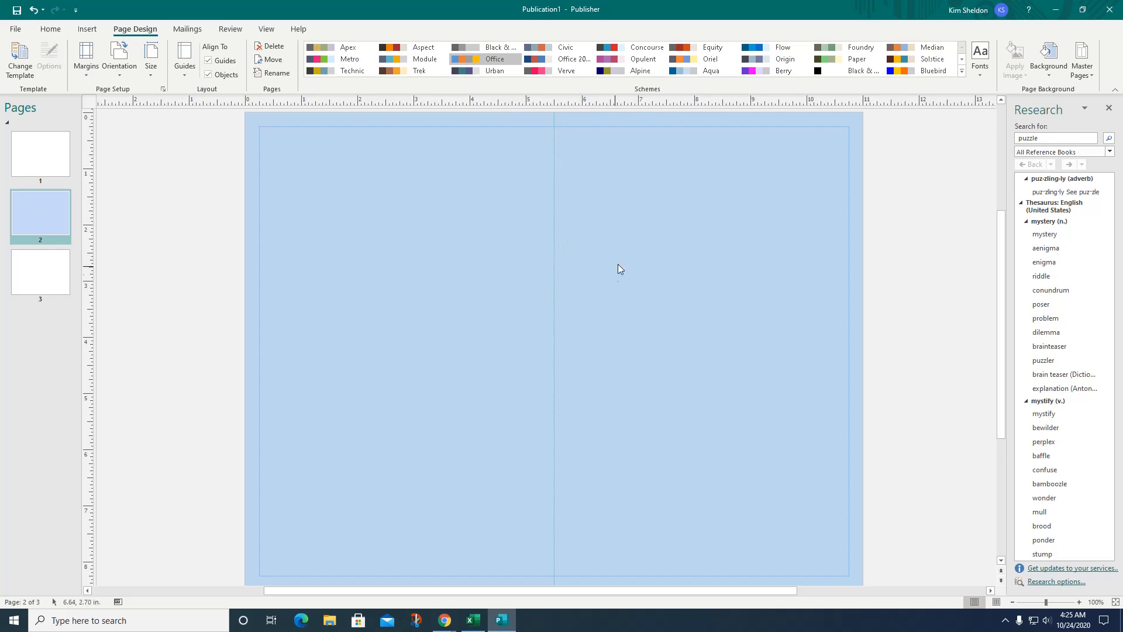
pyautogui.moveTo(659, 101); pyautogui.dragTo(668, 351)
# Step: Draw a text box about 9.80 x 2.39 in across the upper part of page 2 and enter GARAGE SALE
pyautogui.click(82, 32)
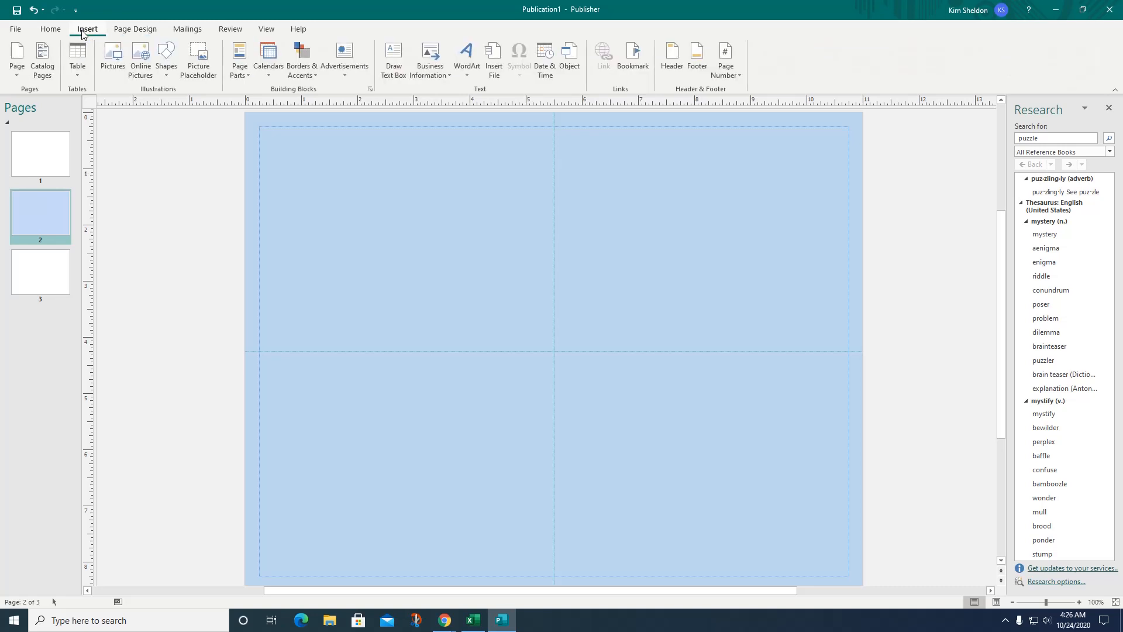
pyautogui.click(51, 29)
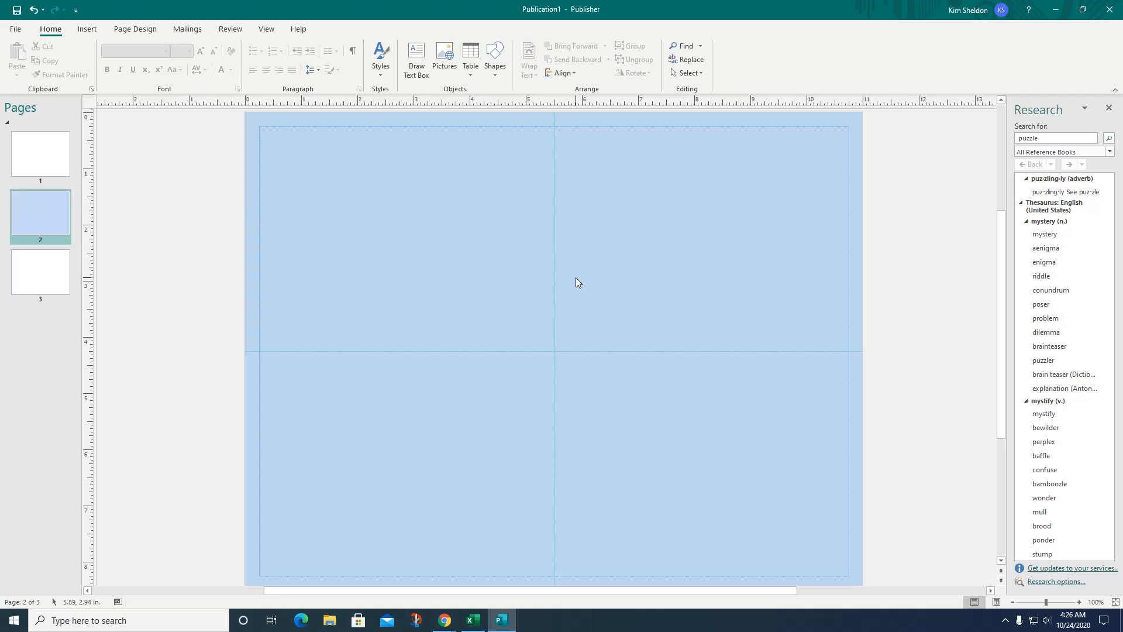
pyautogui.click(415, 57)
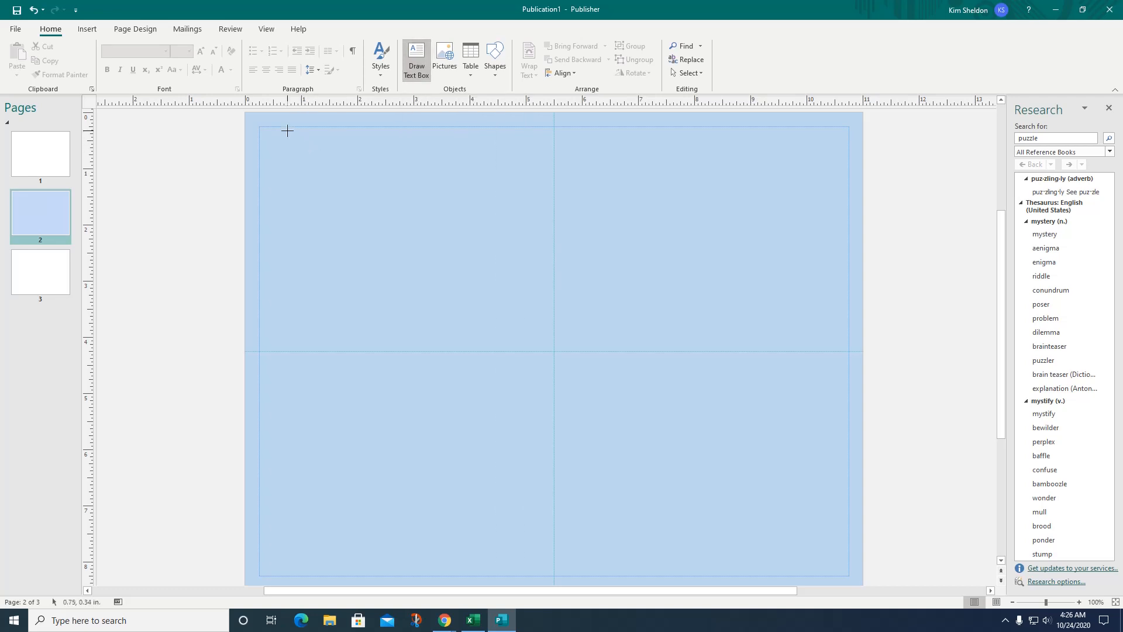
pyautogui.moveTo(279, 126); pyautogui.dragTo(829, 262)
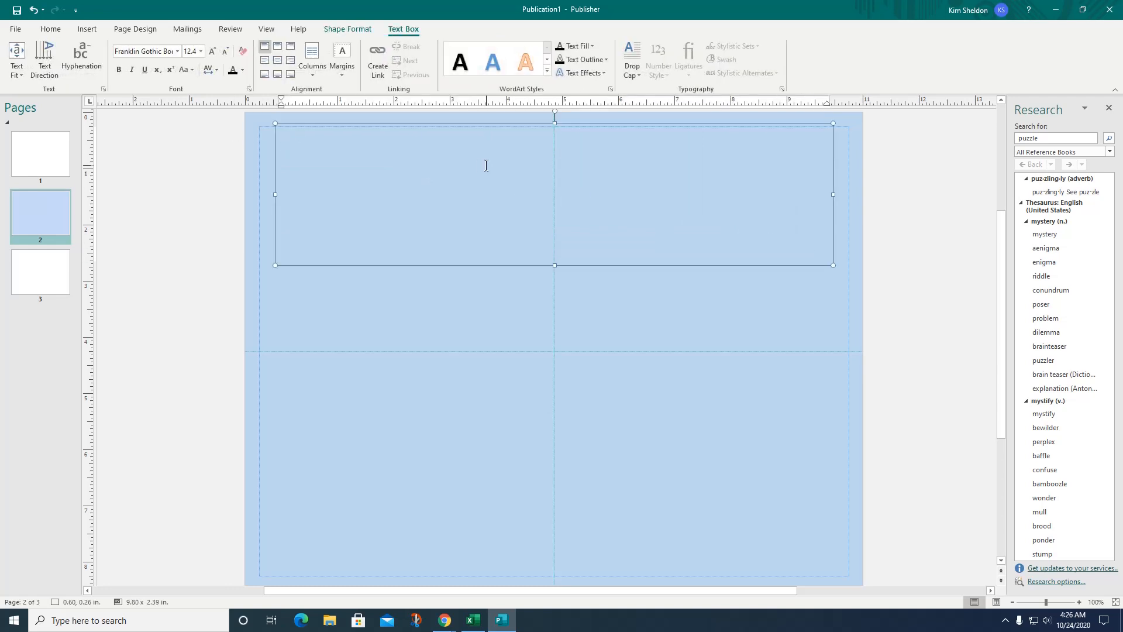
pyautogui.write('GARAGE SALE')
# Step: Increase the font size of the GARAGE SALE text to 24 pt
pyautogui.moveTo(339, 137); pyautogui.dragTo(285, 139)
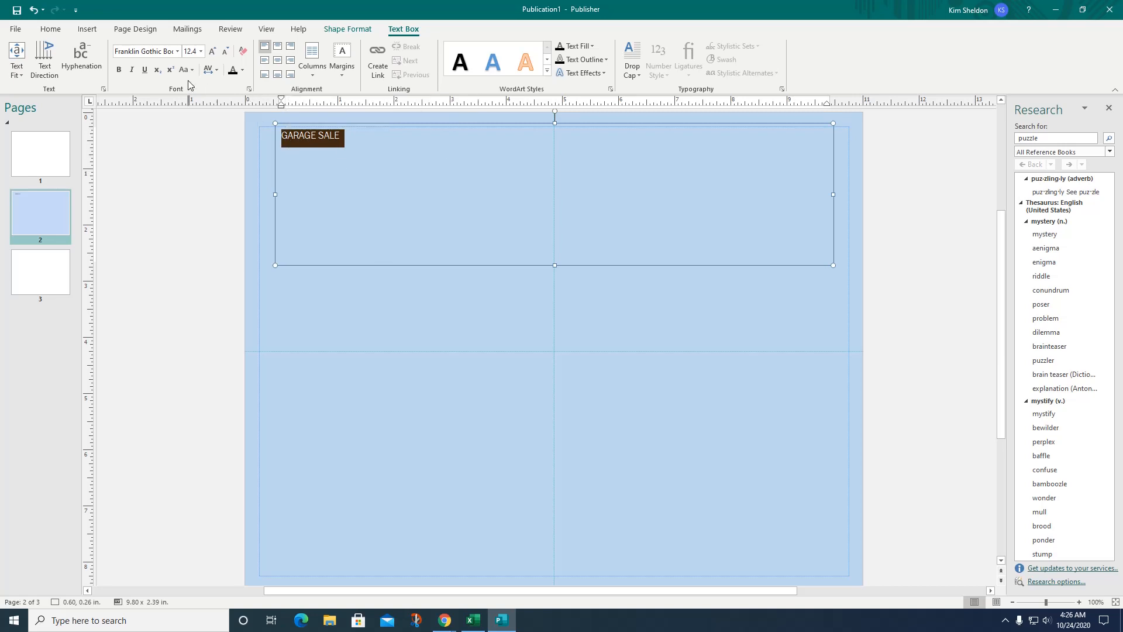
pyautogui.click(209, 53)
pyautogui.click(211, 55)
pyautogui.click(212, 54)
pyautogui.click(211, 54)
pyautogui.click(212, 54)
pyautogui.click(212, 54)
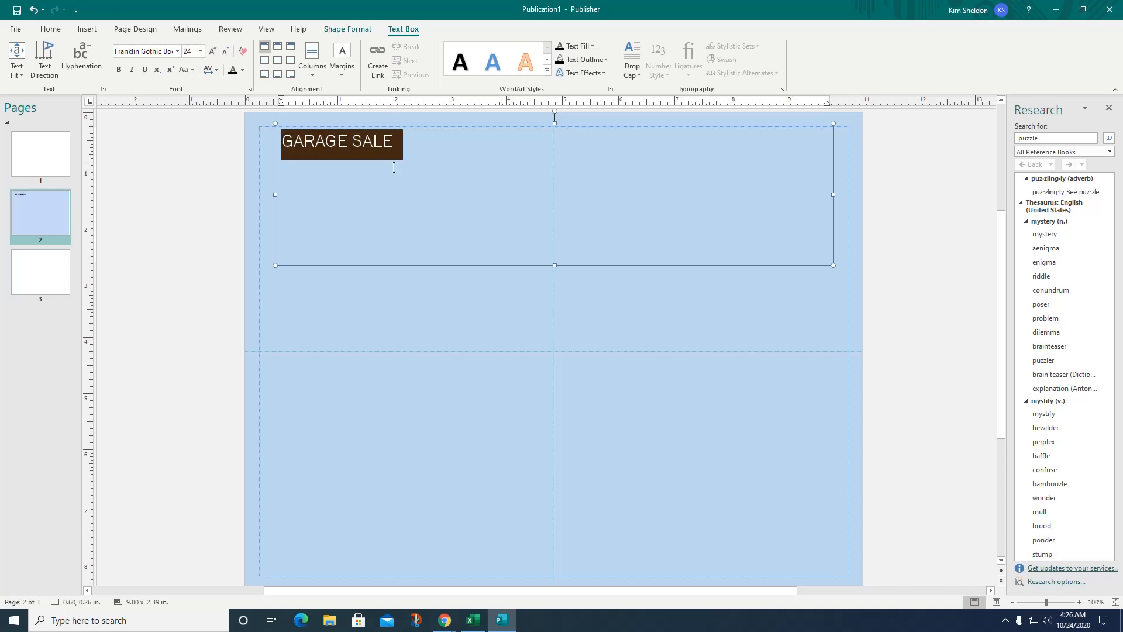
# Step: Apply Best Fit to the GARAGE SALE text so it fills its text box
pyautogui.rightClick(373, 144)
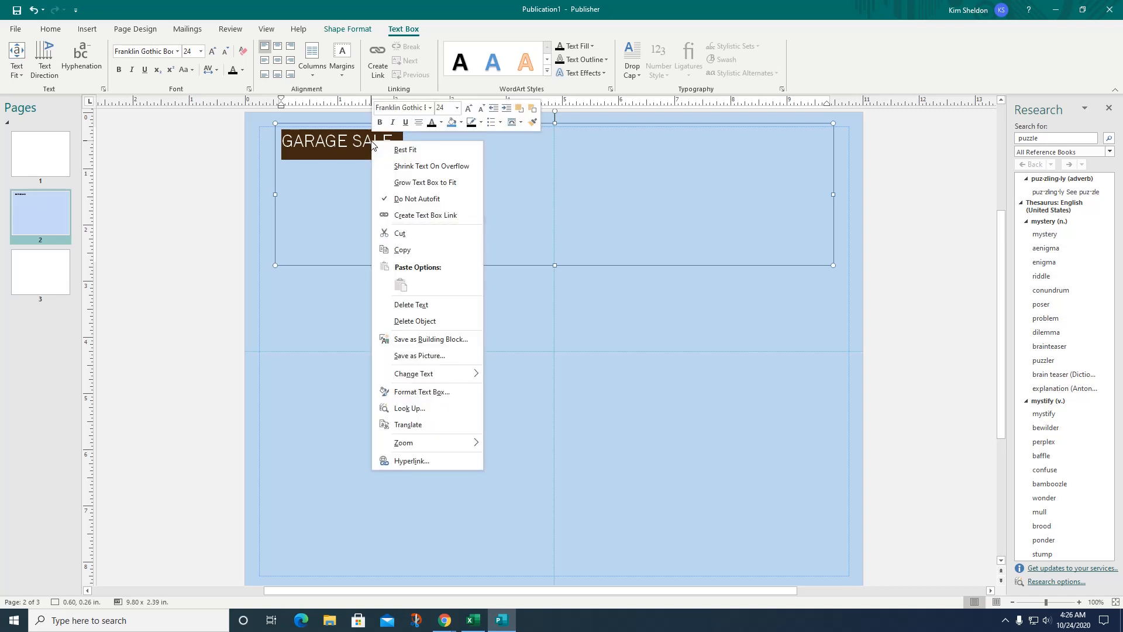
pyautogui.click(404, 150)
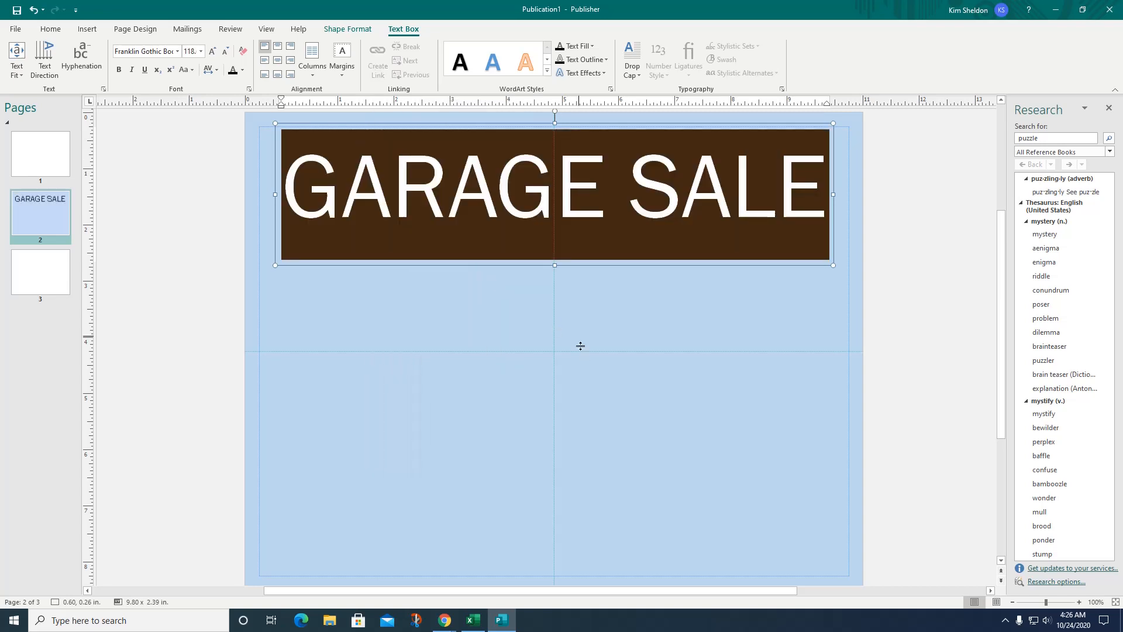
pyautogui.click(581, 314)
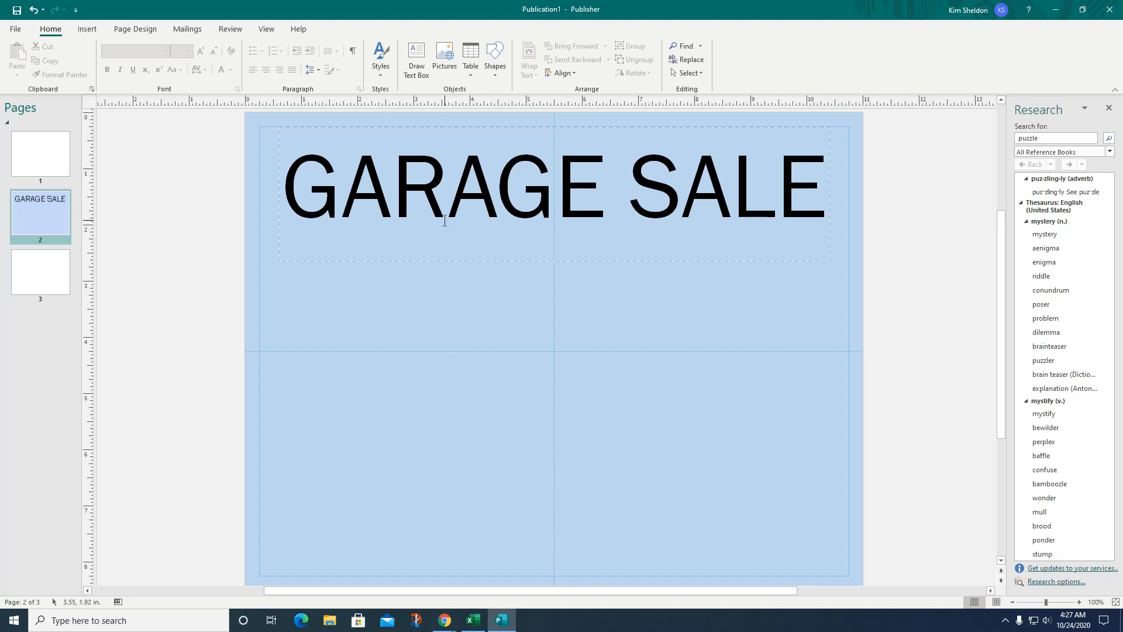
# Step: Fill the GARAGE SALE text box with white
pyautogui.click(502, 126)
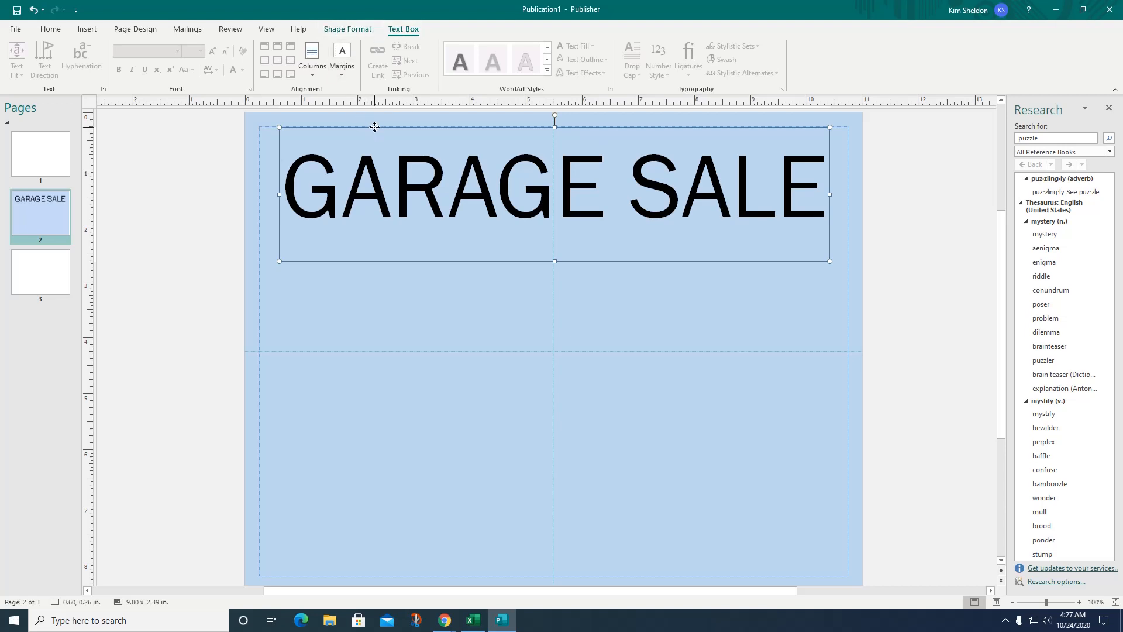
pyautogui.click(353, 29)
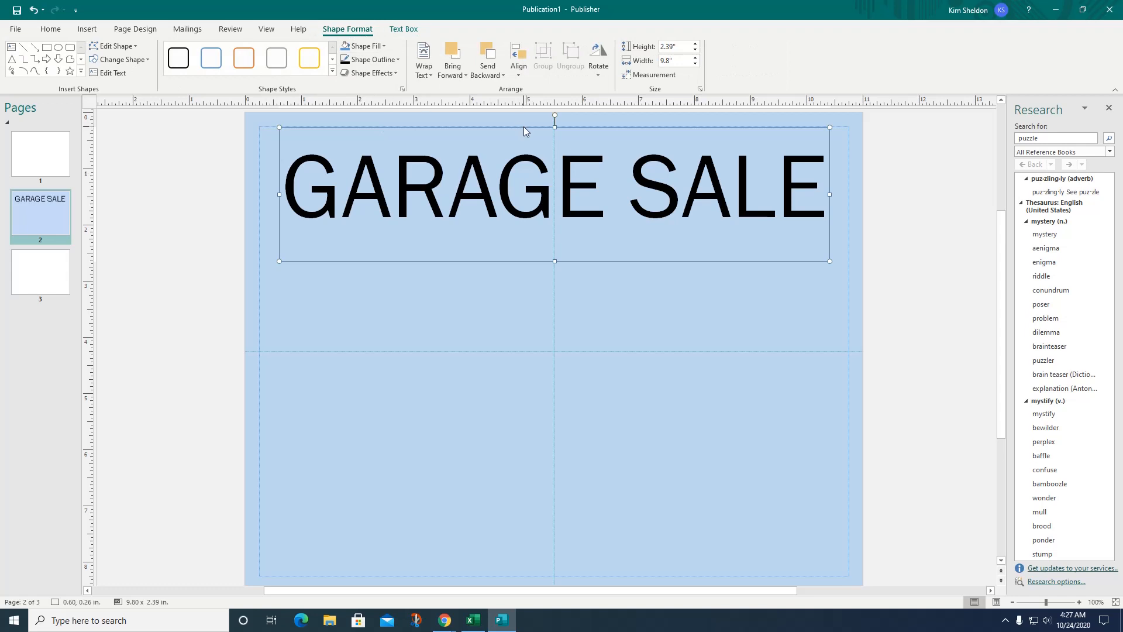
pyautogui.click(386, 47)
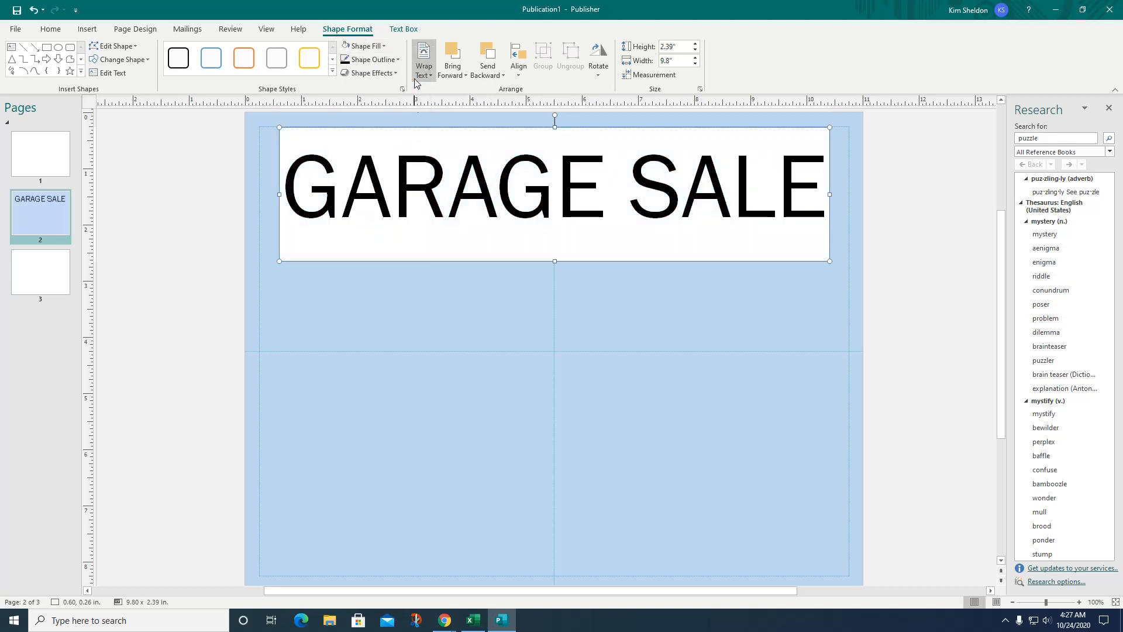
pyautogui.click(643, 296)
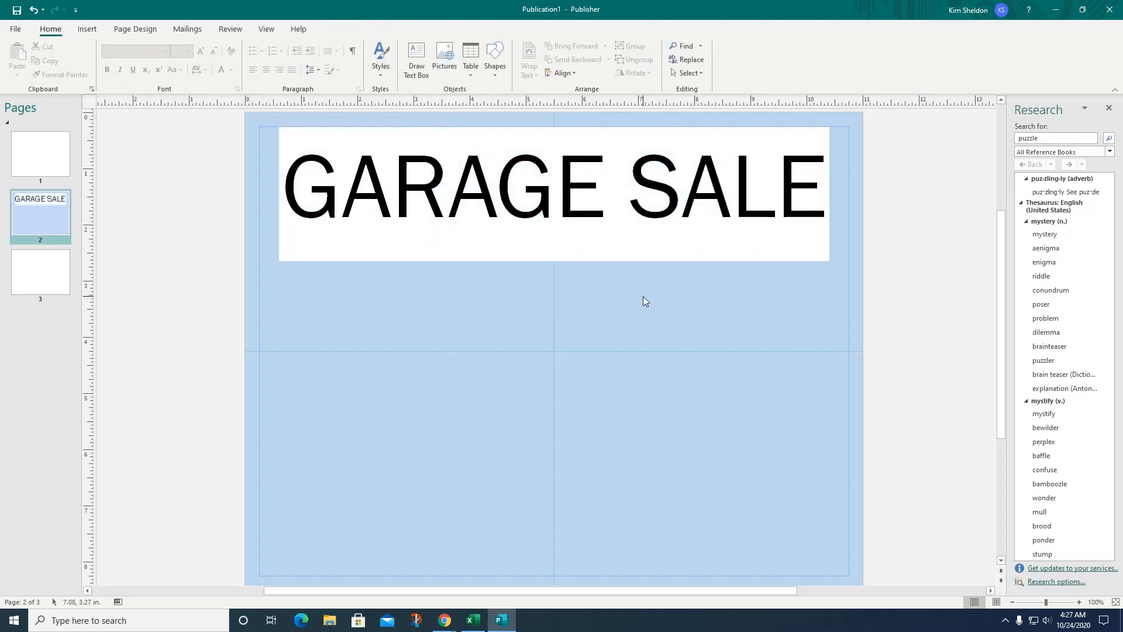
# Step: Give the GARAGE SALE text box a black outline with a weight of 2¼ pt
pyautogui.click(526, 127)
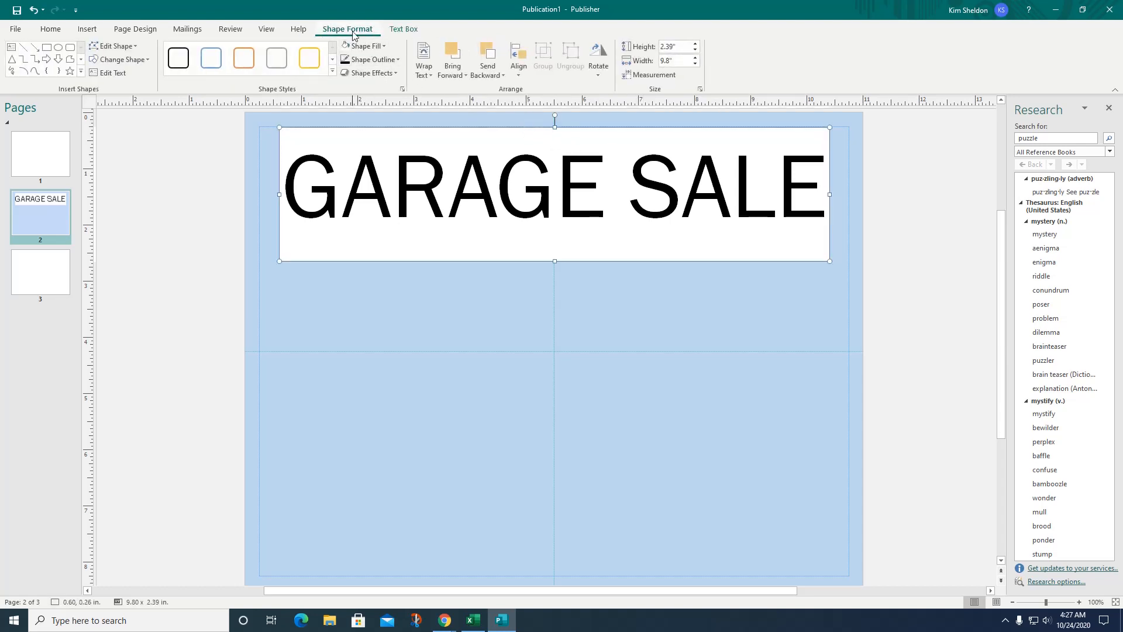
pyautogui.click(394, 59)
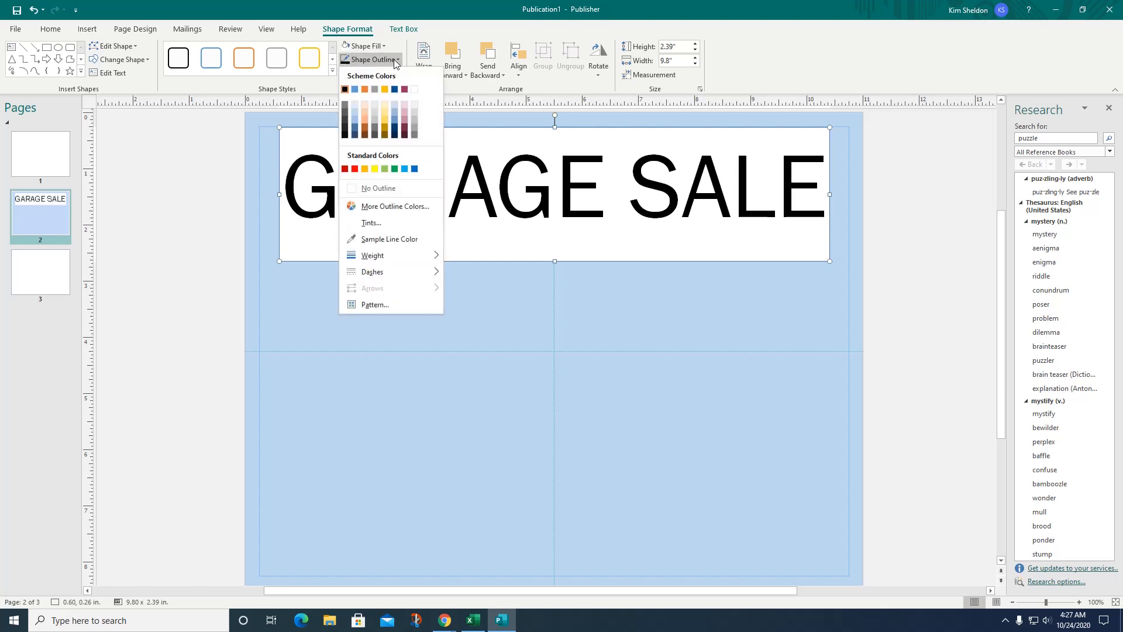
pyautogui.click(345, 89)
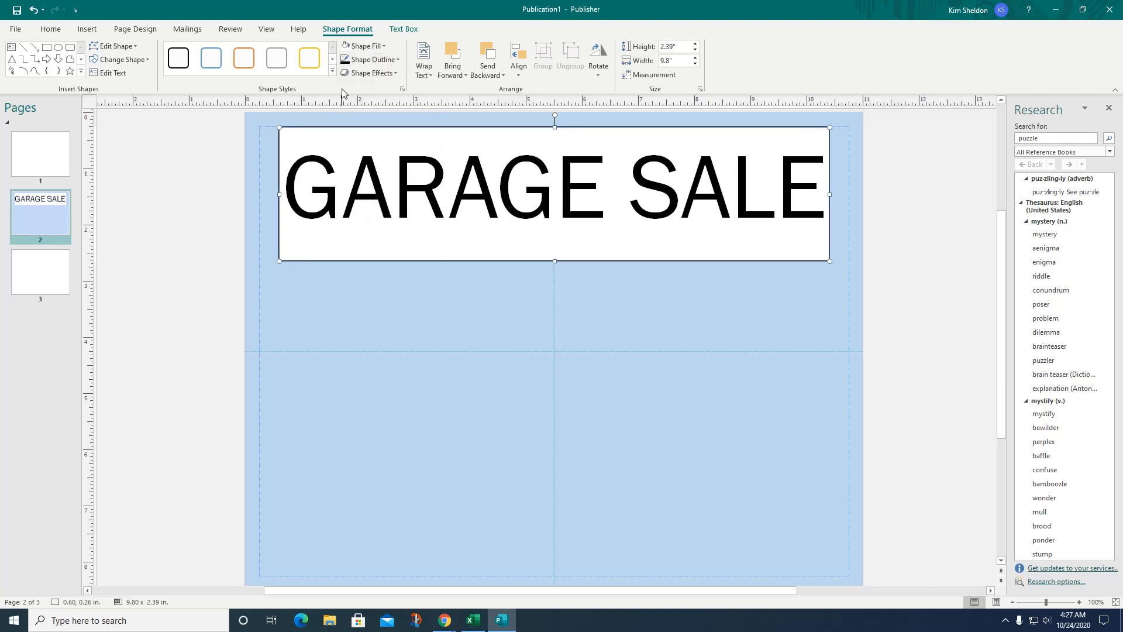
pyautogui.click(391, 59)
pyautogui.moveTo(374, 256)
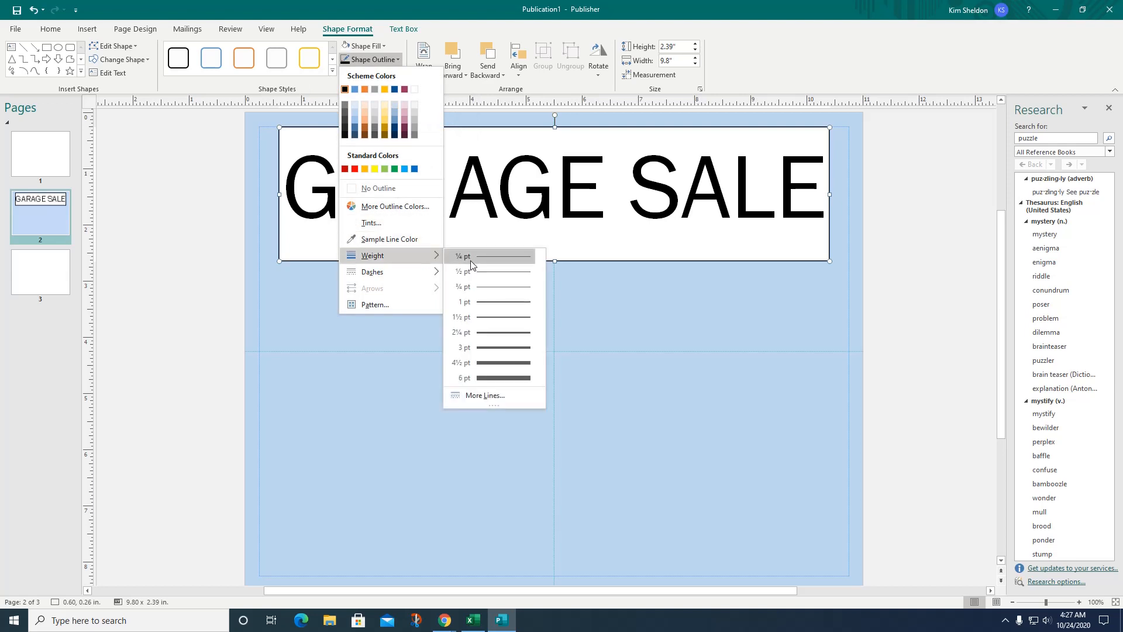
pyautogui.click(480, 332)
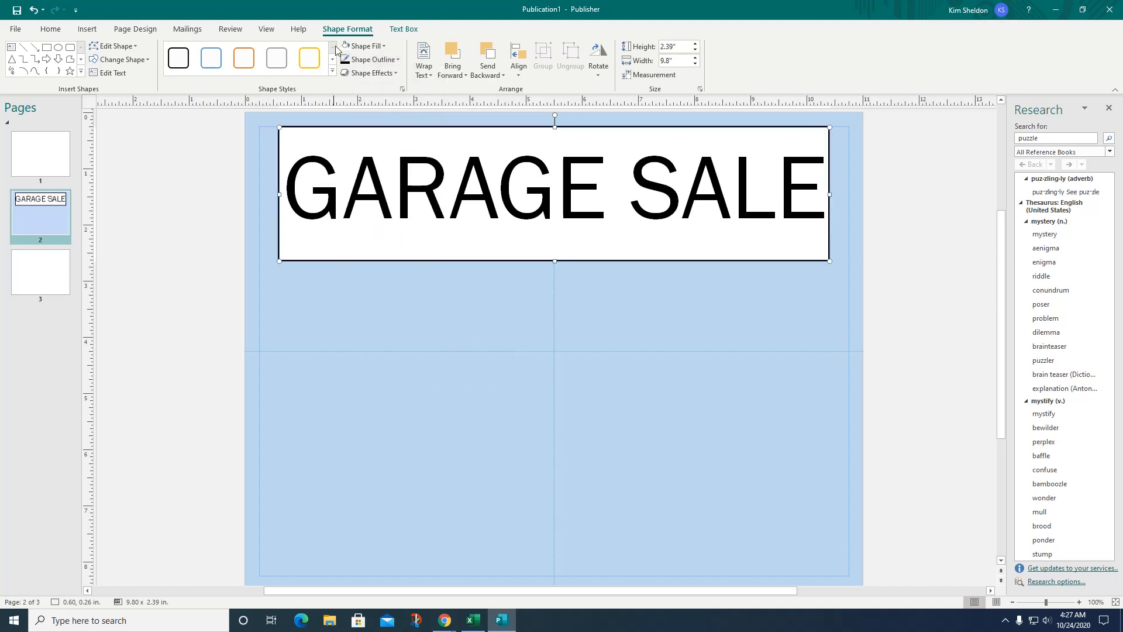
pyautogui.click(535, 315)
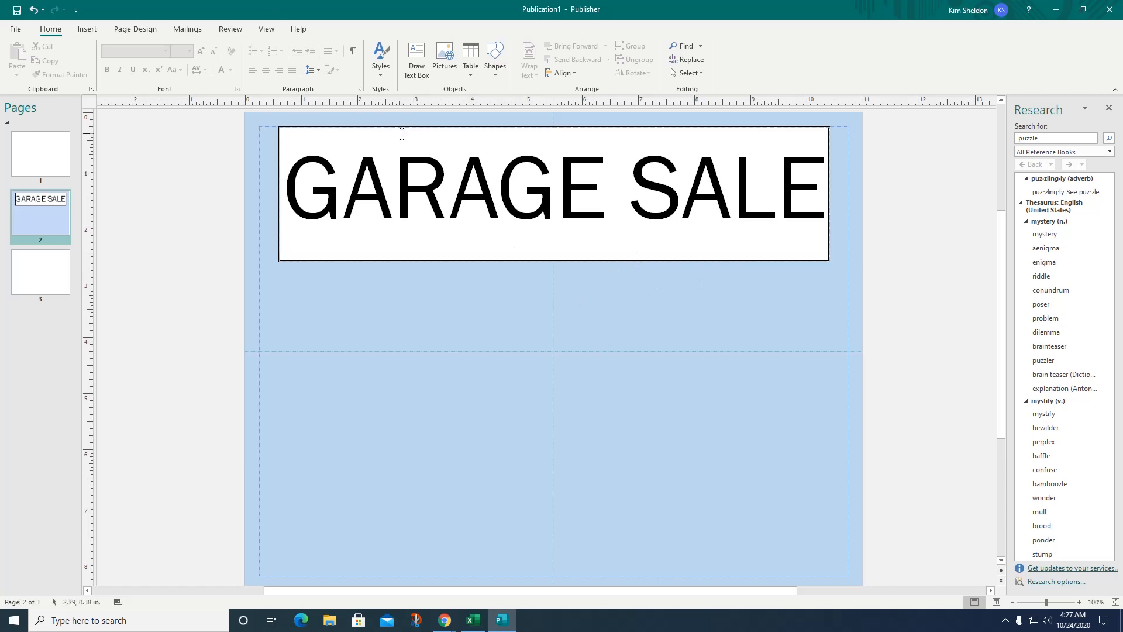
# Step: Draw a text box about 6.05 x 5.01 in below the GARAGE SALE banner and enter "Saturday, October 25, 2020"
pyautogui.click(416, 61)
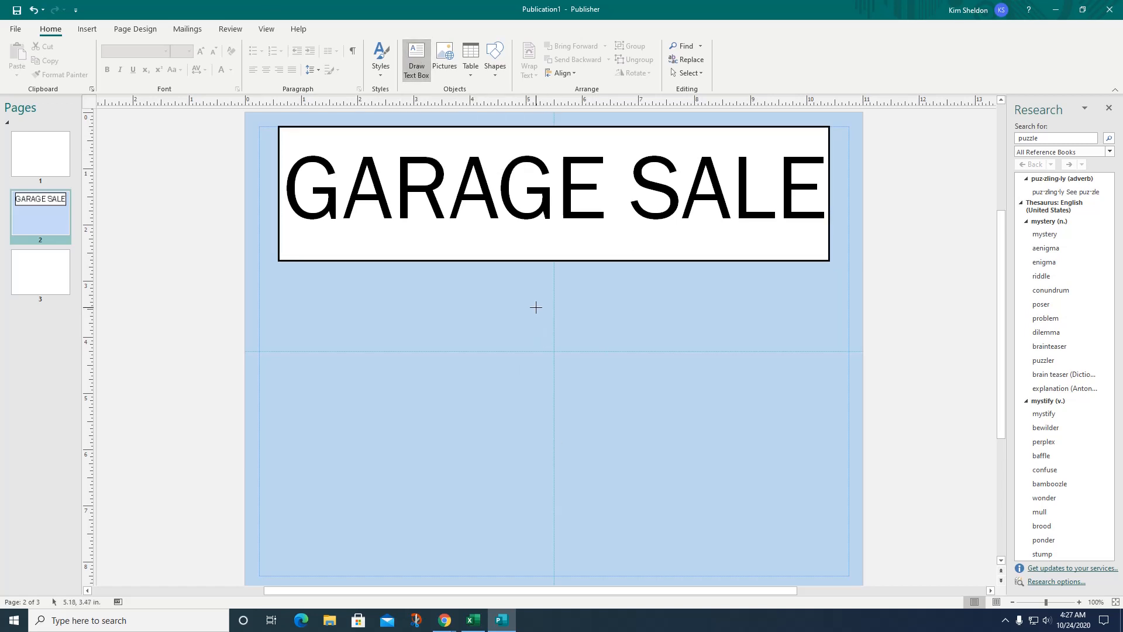
pyautogui.moveTo(490, 279)
pyautogui.mouseDown()
pyautogui.moveTo(627, 455)
pyautogui.moveTo(834, 565)
pyautogui.mouseUp()
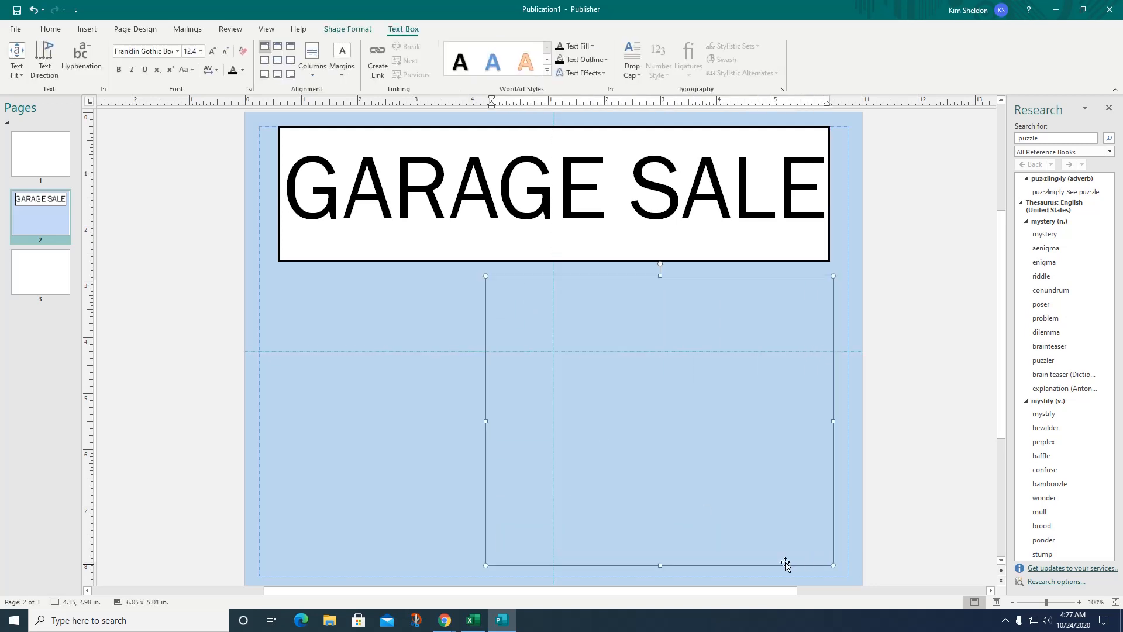
pyautogui.write('Saturday, October 25, 2020')
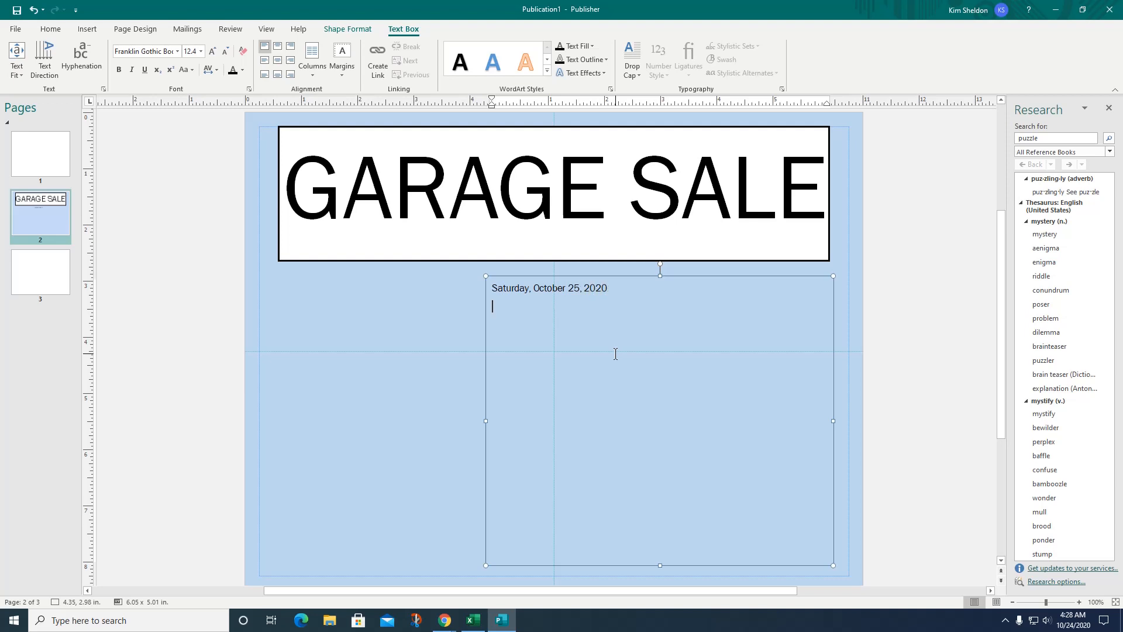
# Step: Add lines below the date with 8am—noon, the sale's street address and city, and "No early birds!"
pyautogui.write(' 8am–noon ')
pyautogui.write('234 Main S')
pyautogui.write('treet ')
pyautogui.write('Los A')
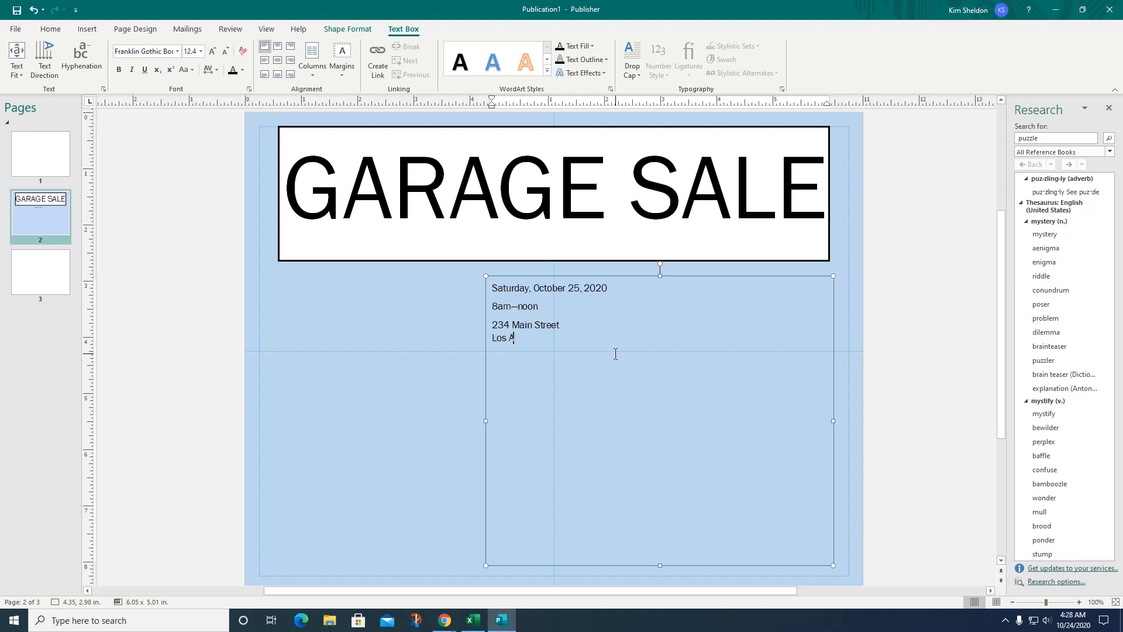
pyautogui.write('ngeles')
pyautogui.press('Return')
pyautogui.write('No early birds!')
# Step: Apply Best Fit to all of the sale details text so it fills its text box
pyautogui.moveTo(551, 356); pyautogui.dragTo(482, 289)
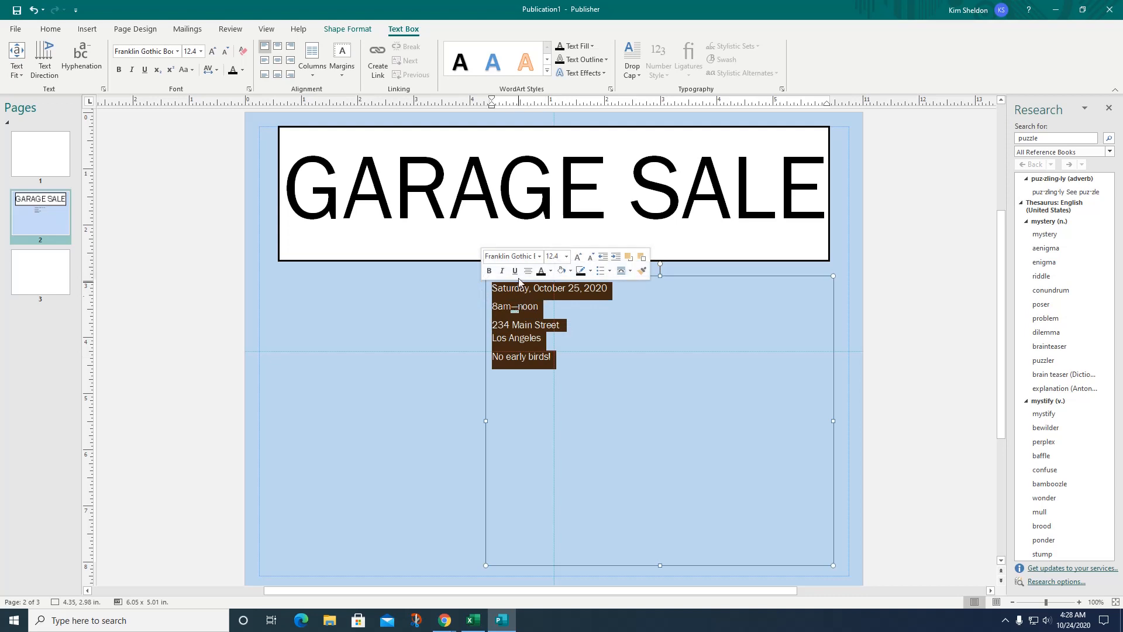
pyautogui.rightClick(538, 292)
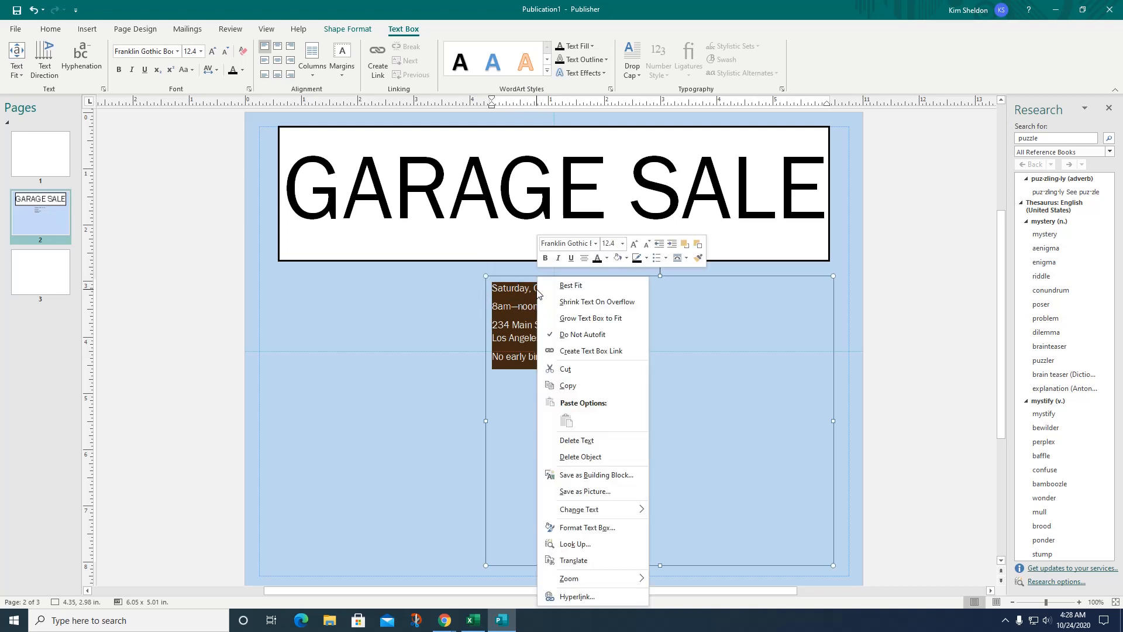
pyautogui.click(569, 288)
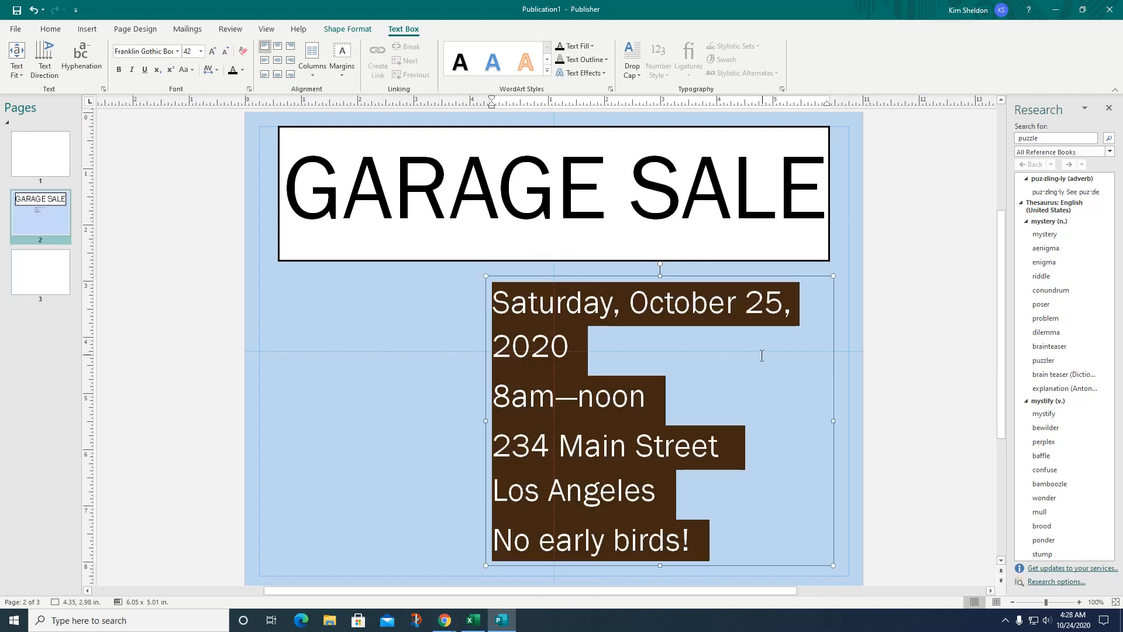
pyautogui.click(779, 355)
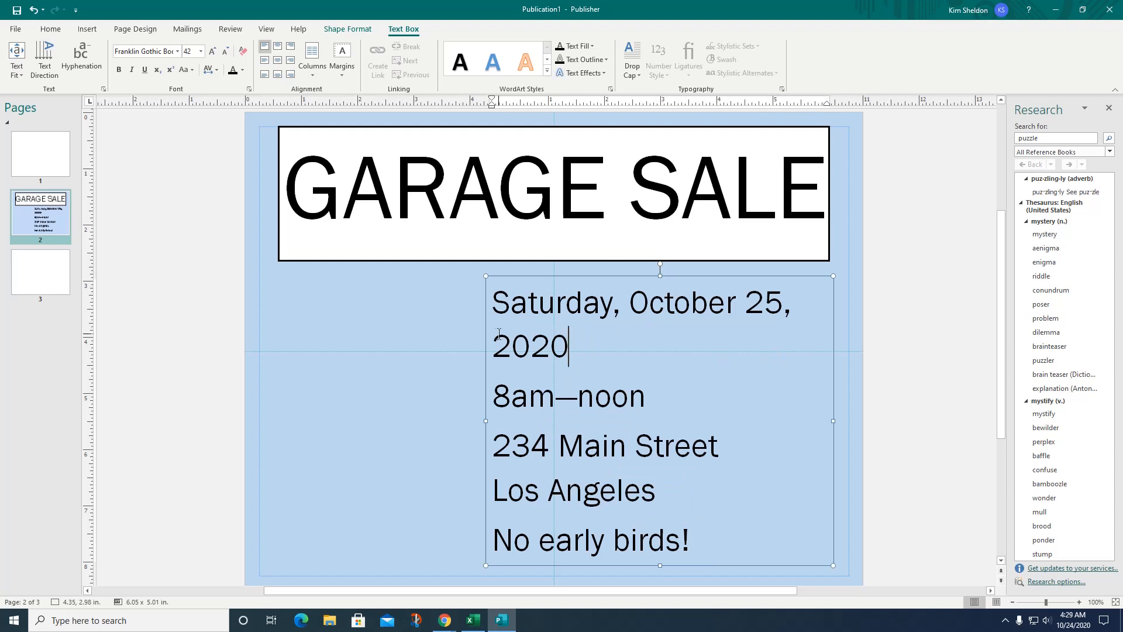
# Step: Shorten the date line to "Sat. October 25" by abbreviating the weekday and removing the year
pyautogui.moveTo(539, 301); pyautogui.dragTo(609, 299)
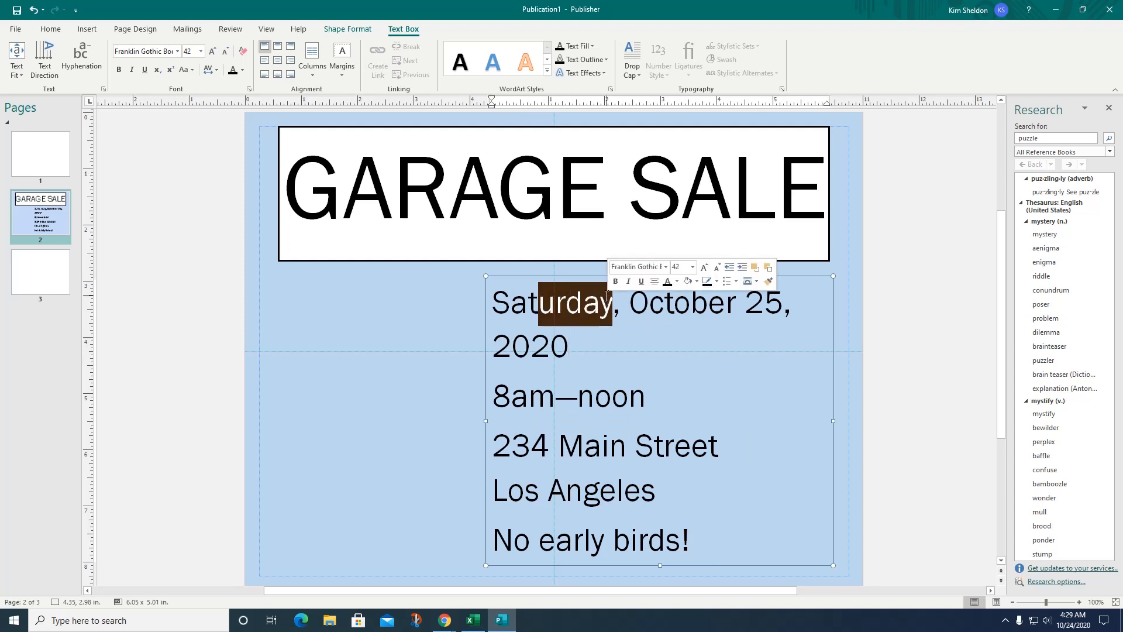
pyautogui.press('Delete')
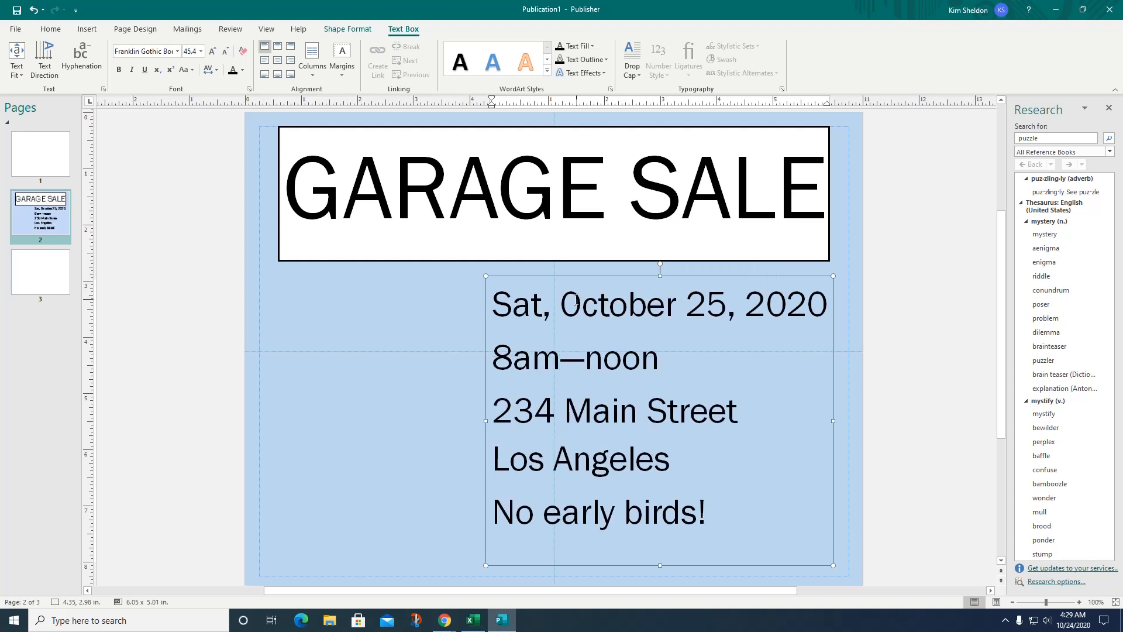
pyautogui.write('.')
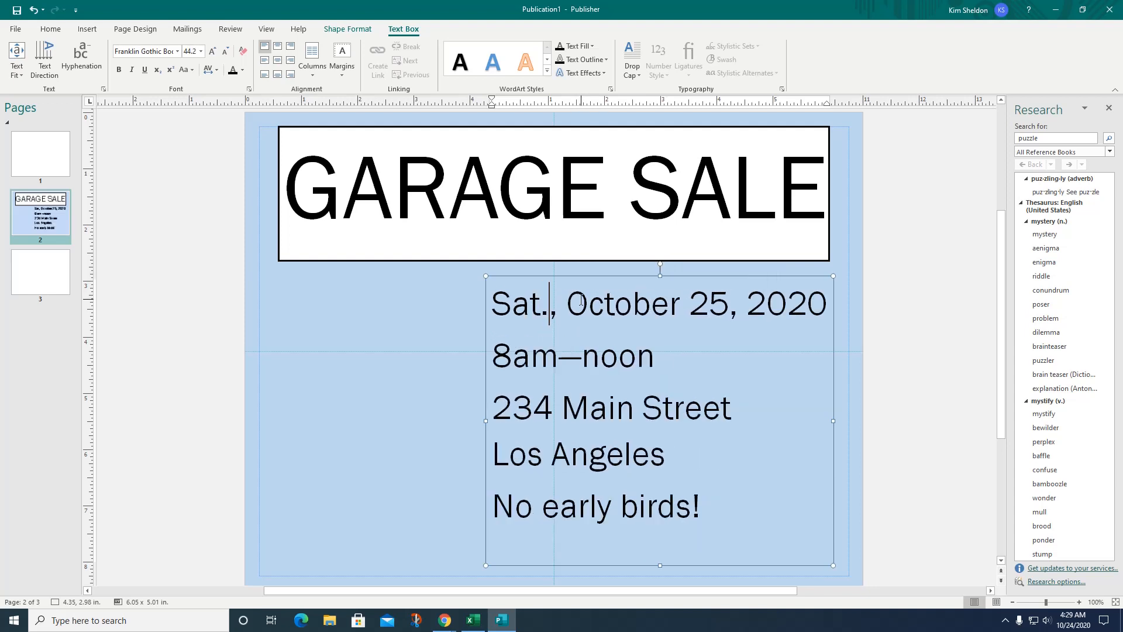
pyautogui.press('Delete')
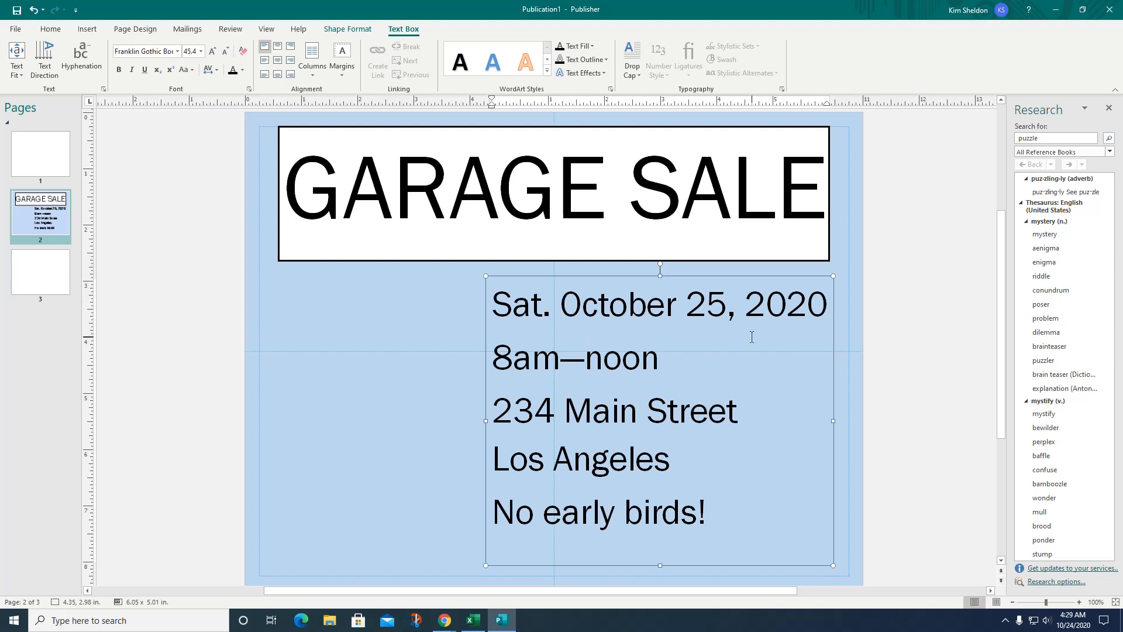
pyautogui.moveTo(727, 315); pyautogui.dragTo(810, 315)
pyautogui.press('Delete')
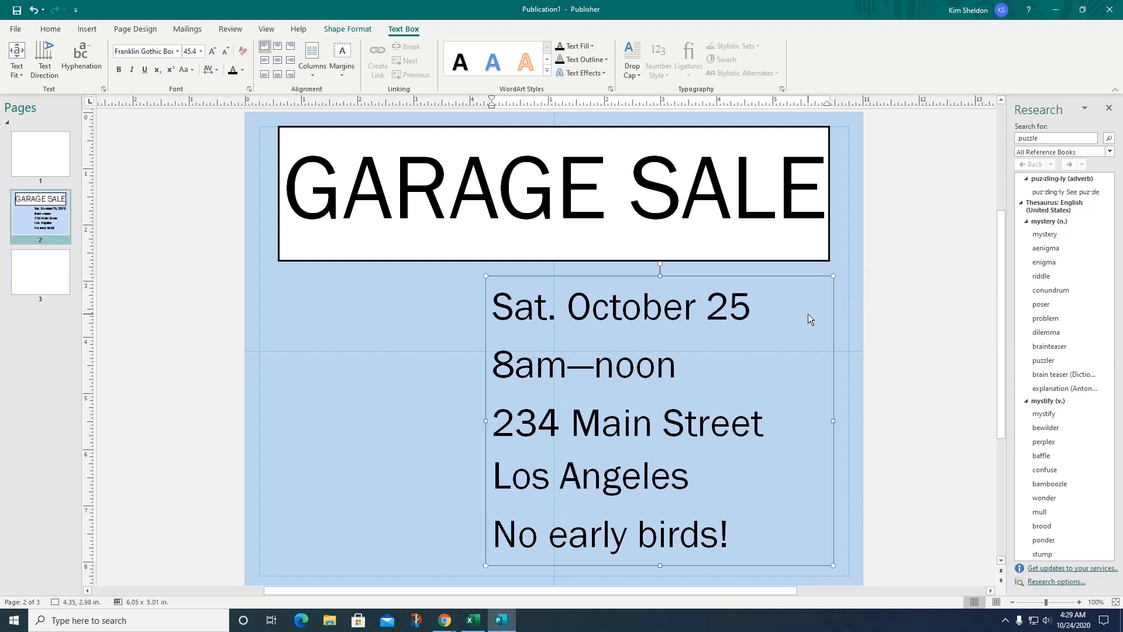
pyautogui.click(785, 377)
pyautogui.click(460, 394)
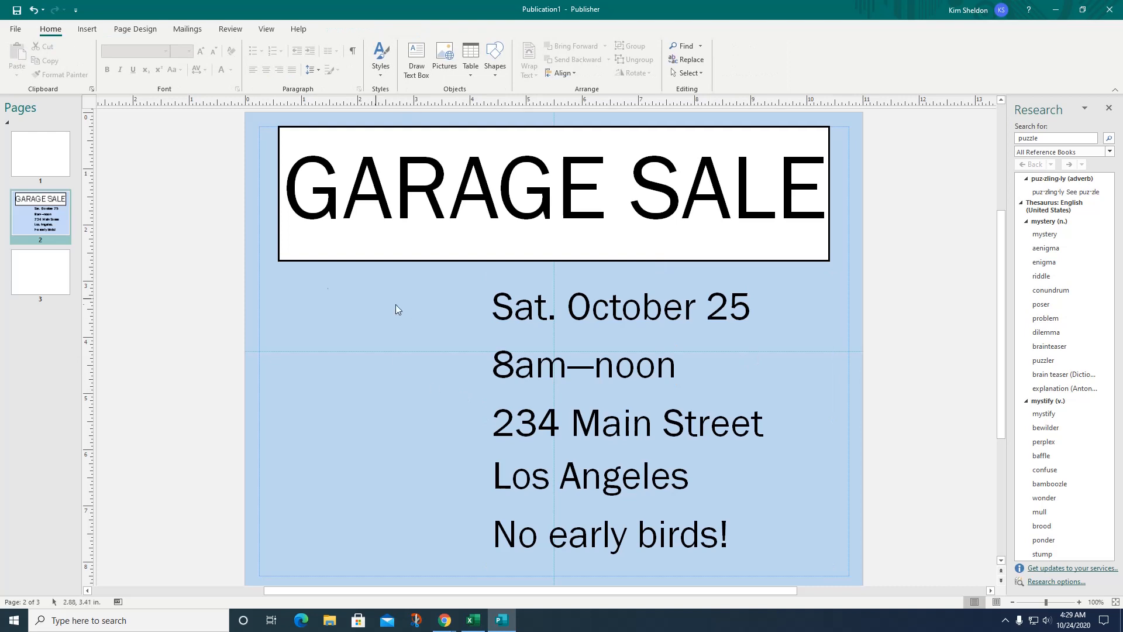
# Step: Search online pictures for "garage sale" and insert the yellow GARAGE SALE sign with red lettering and a pink flower
pyautogui.click(88, 29)
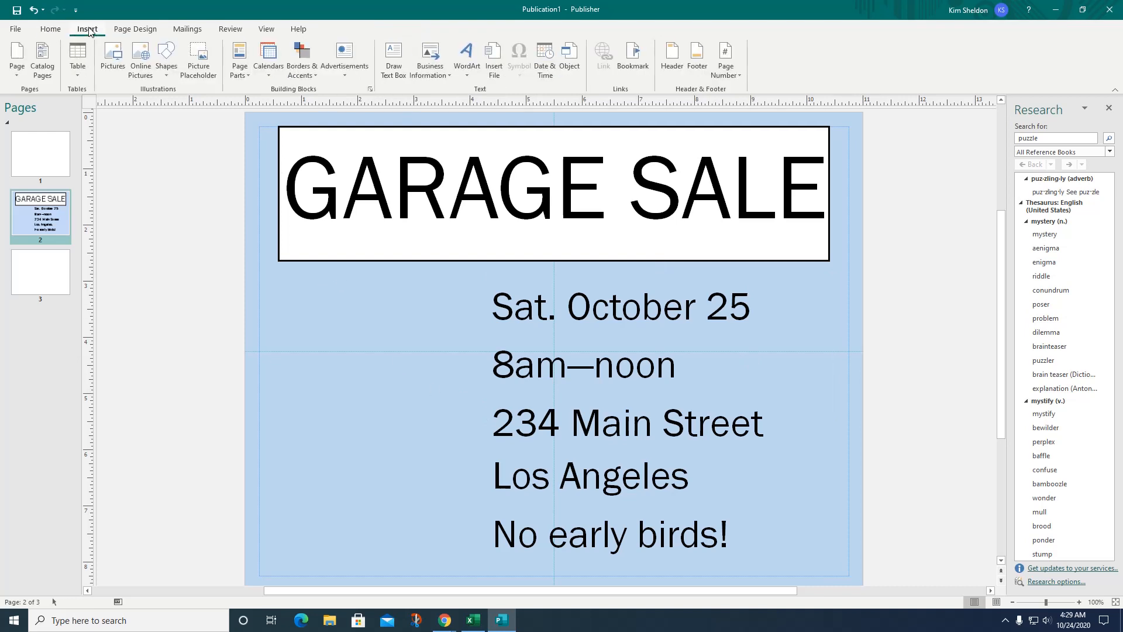
pyautogui.click(143, 53)
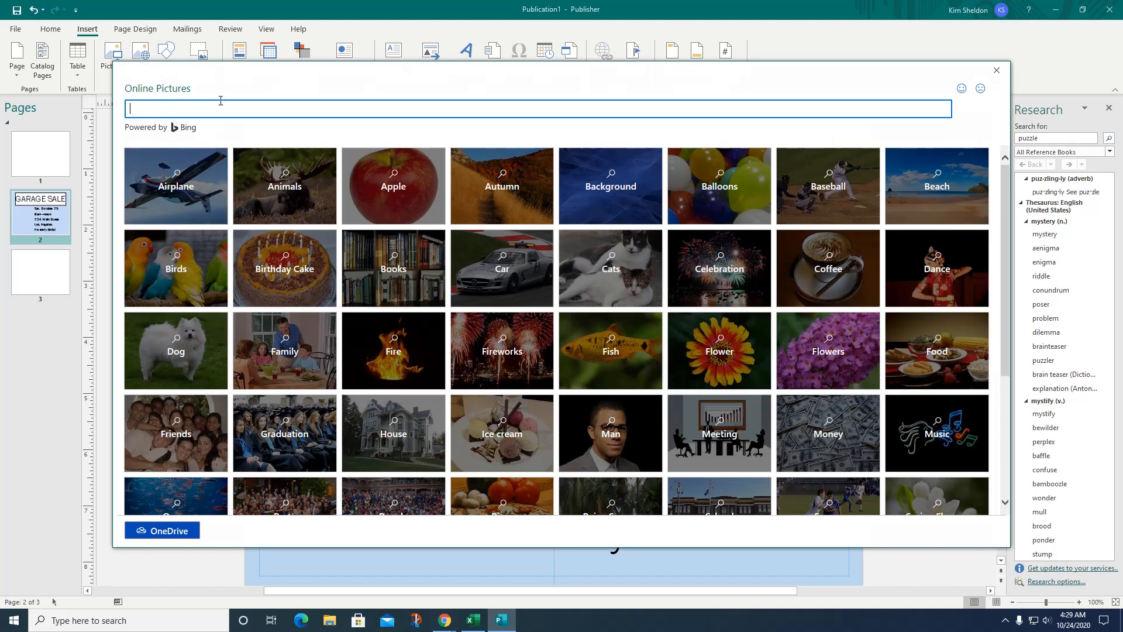
pyautogui.write('ga')
pyautogui.press('Return')
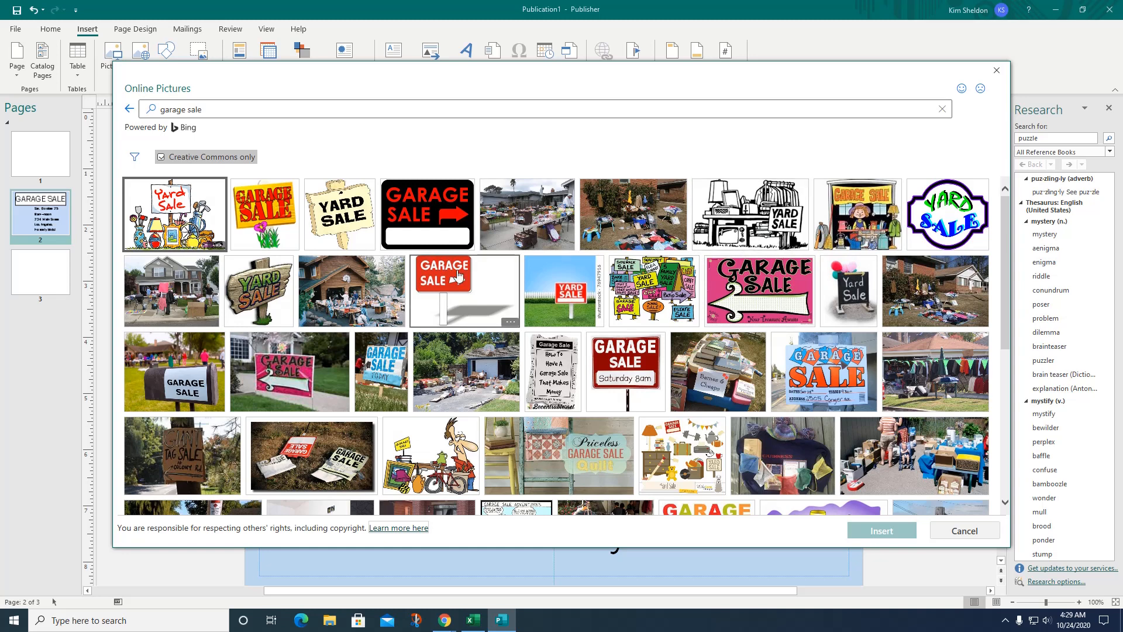
pyautogui.click(249, 220)
pyautogui.click(883, 530)
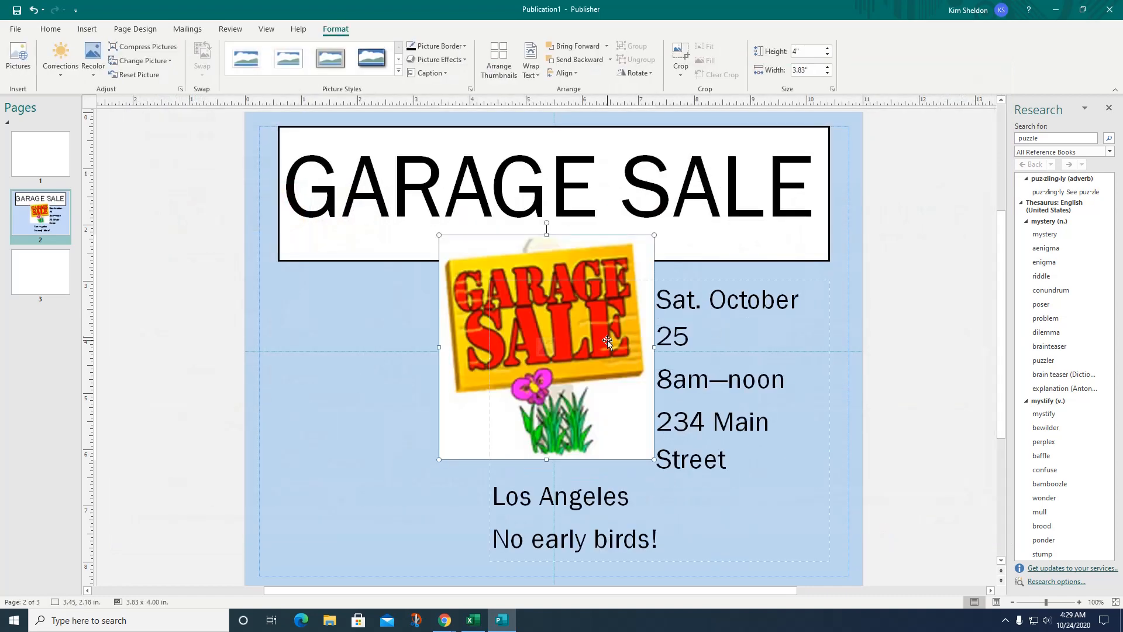
# Step: Move the sign picture beside the sale details and resize it to about 4.07 x 5.00 in
pyautogui.moveTo(589, 344); pyautogui.dragTo(416, 390)
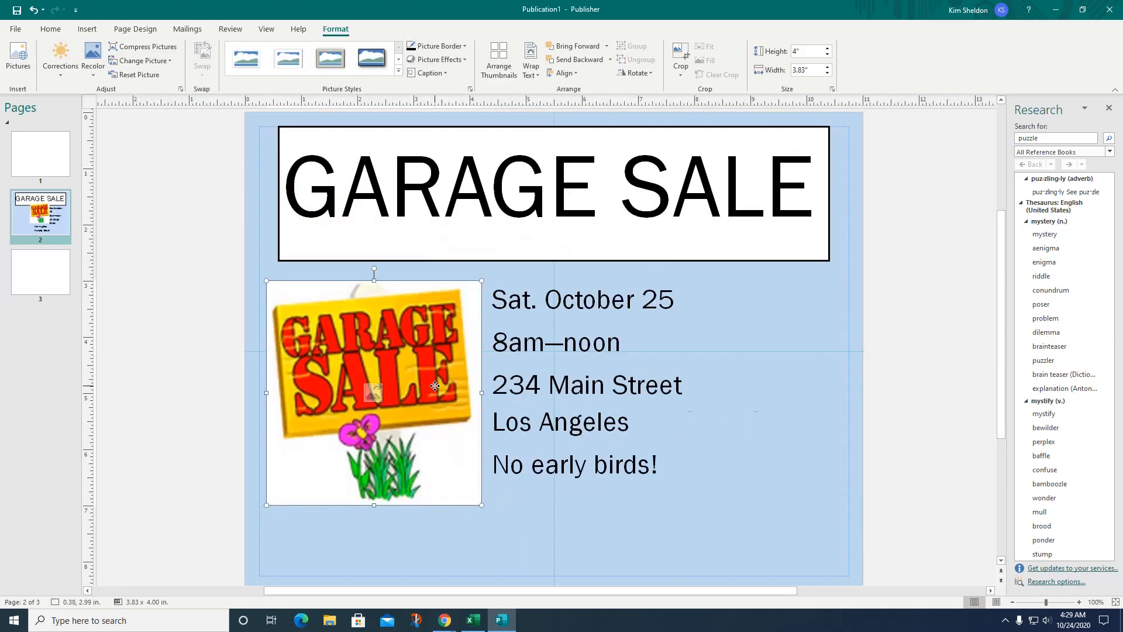
pyautogui.moveTo(482, 505); pyautogui.dragTo(527, 562)
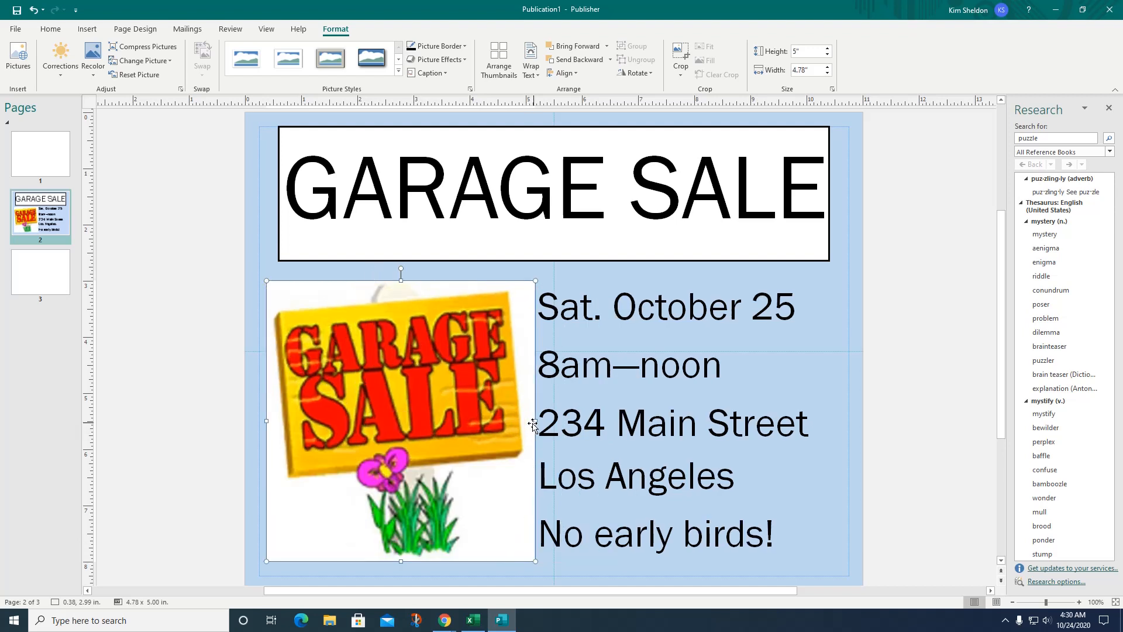
pyautogui.moveTo(533, 420); pyautogui.dragTo(496, 420)
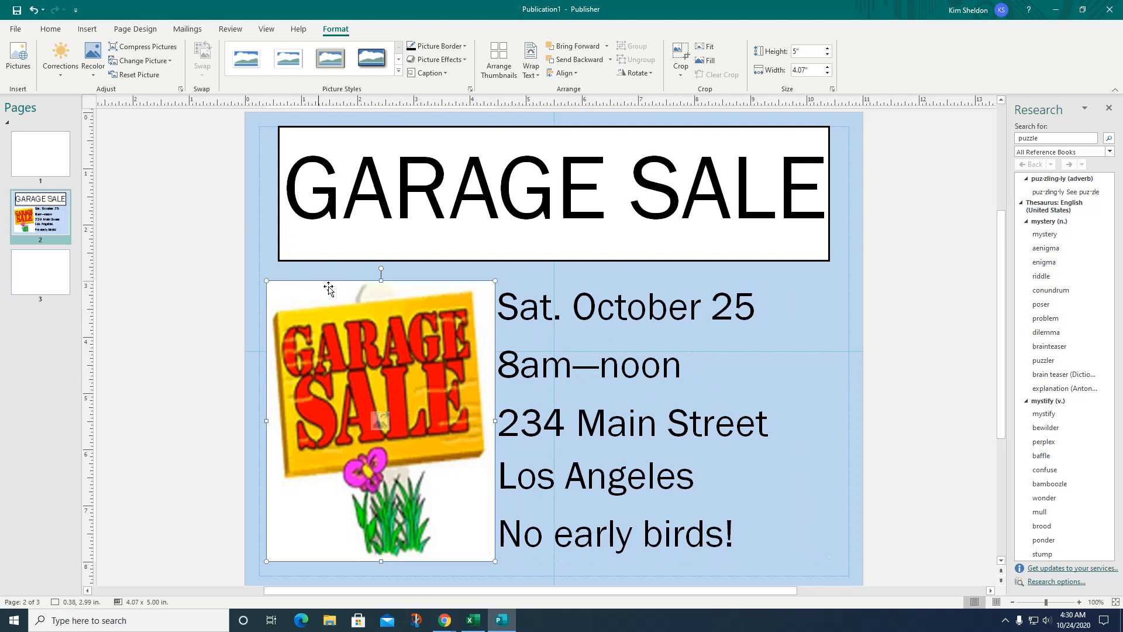
# Step: Narrow the sale details text box to about 5.58 in wide, leaving a gap beside the picture
pyautogui.click(728, 317)
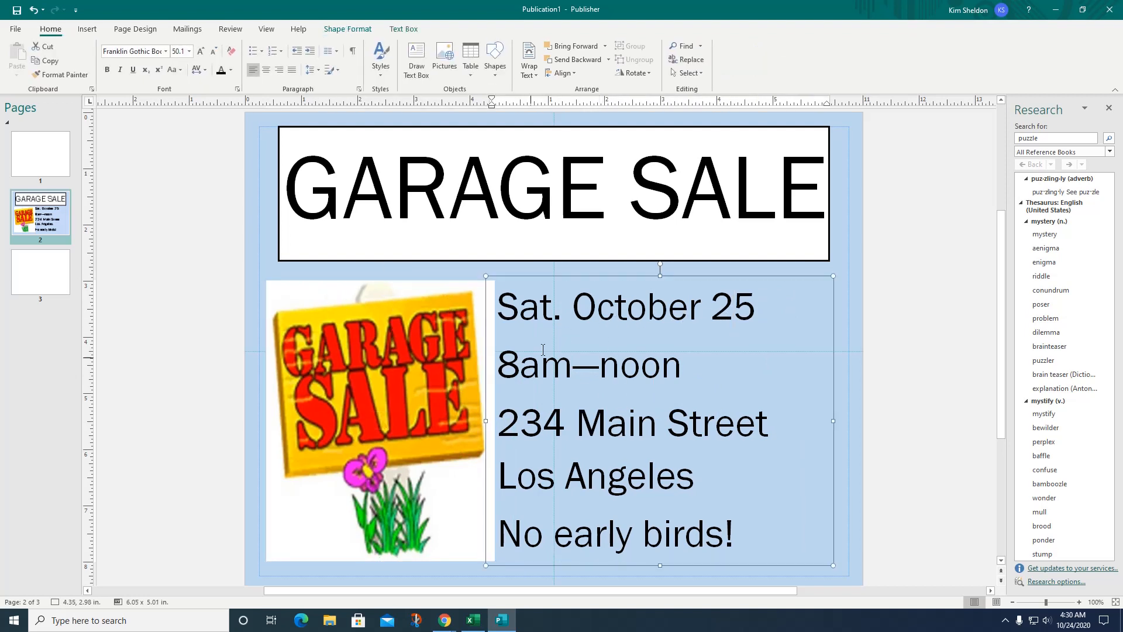
pyautogui.moveTo(486, 422); pyautogui.dragTo(513, 421)
pyautogui.click(837, 277)
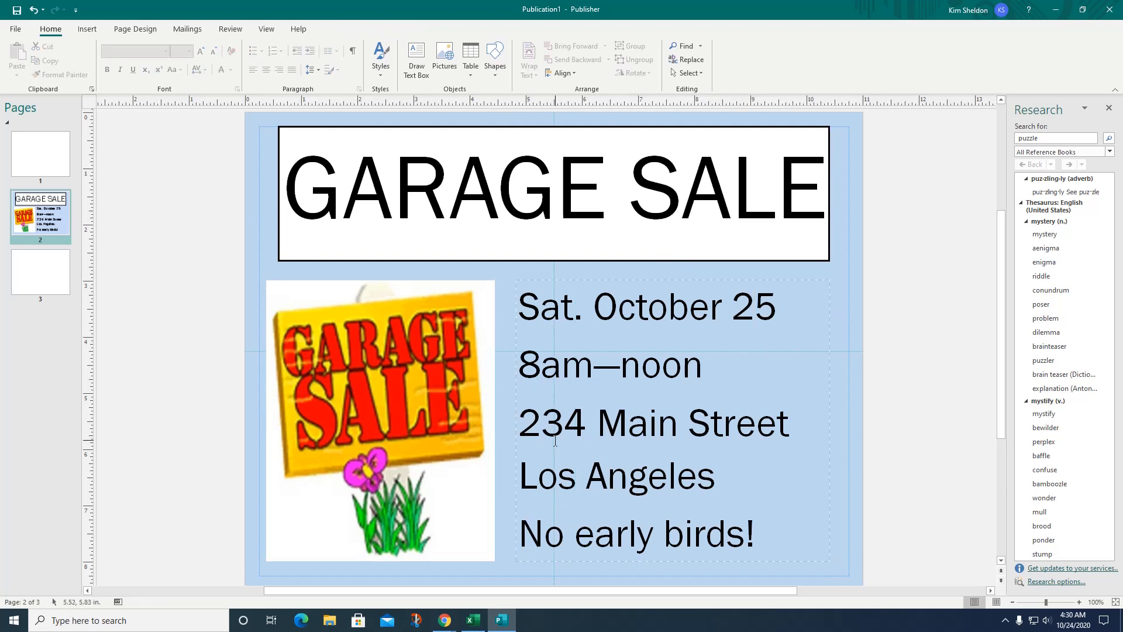
# Step: Set the date and time lines to 50 pt and make them bold
pyautogui.moveTo(520, 307); pyautogui.dragTo(708, 343)
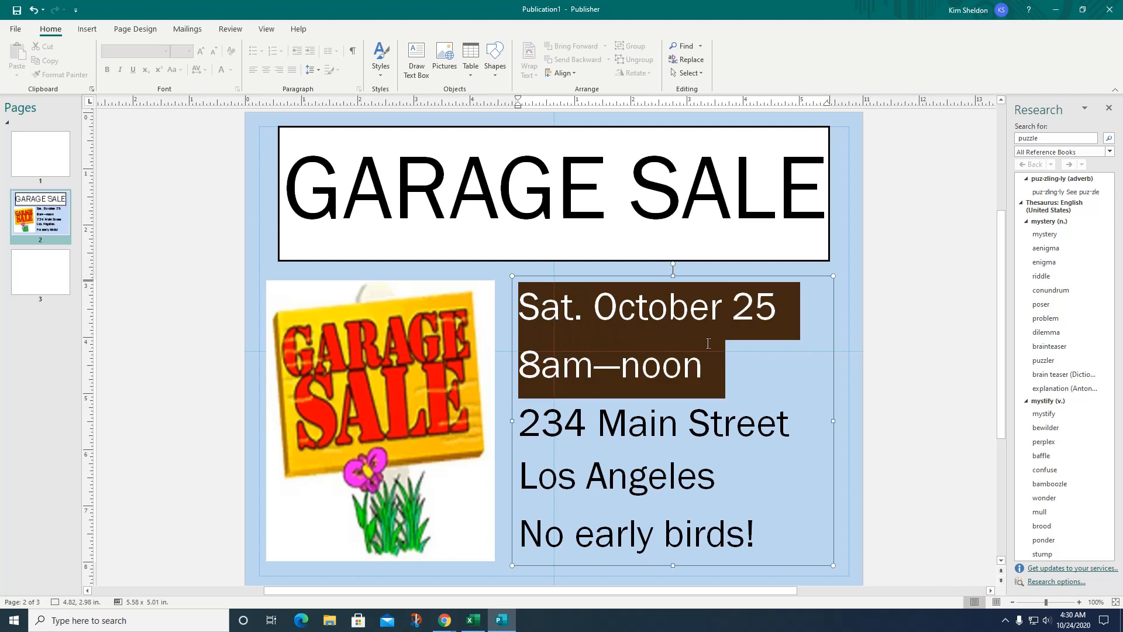
pyautogui.click(200, 54)
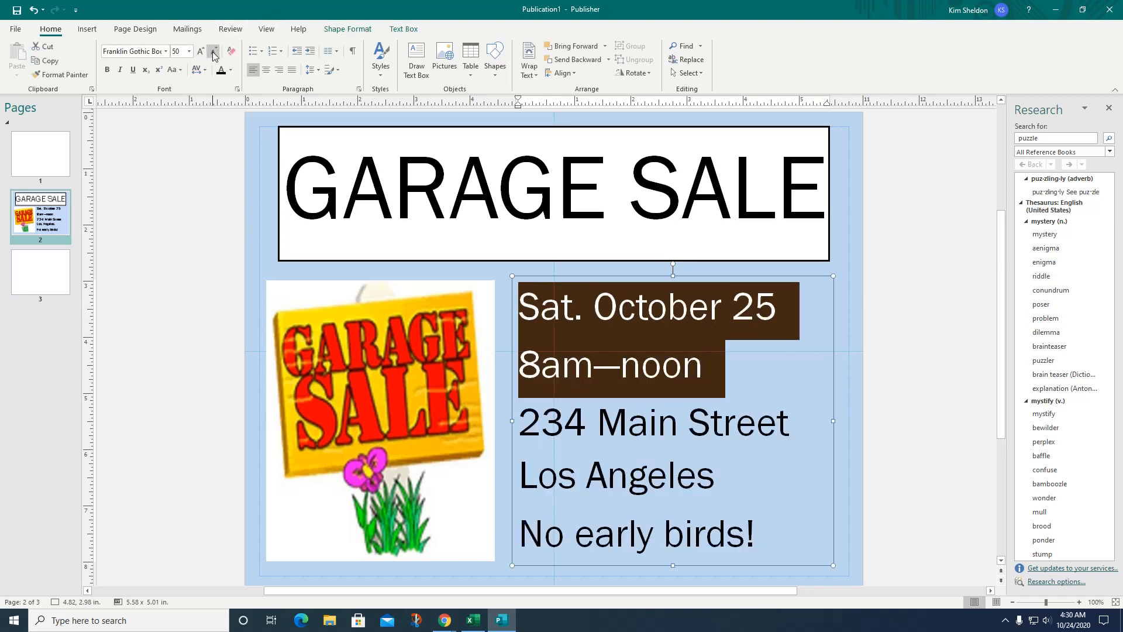
pyautogui.click(214, 51)
pyautogui.click(178, 51)
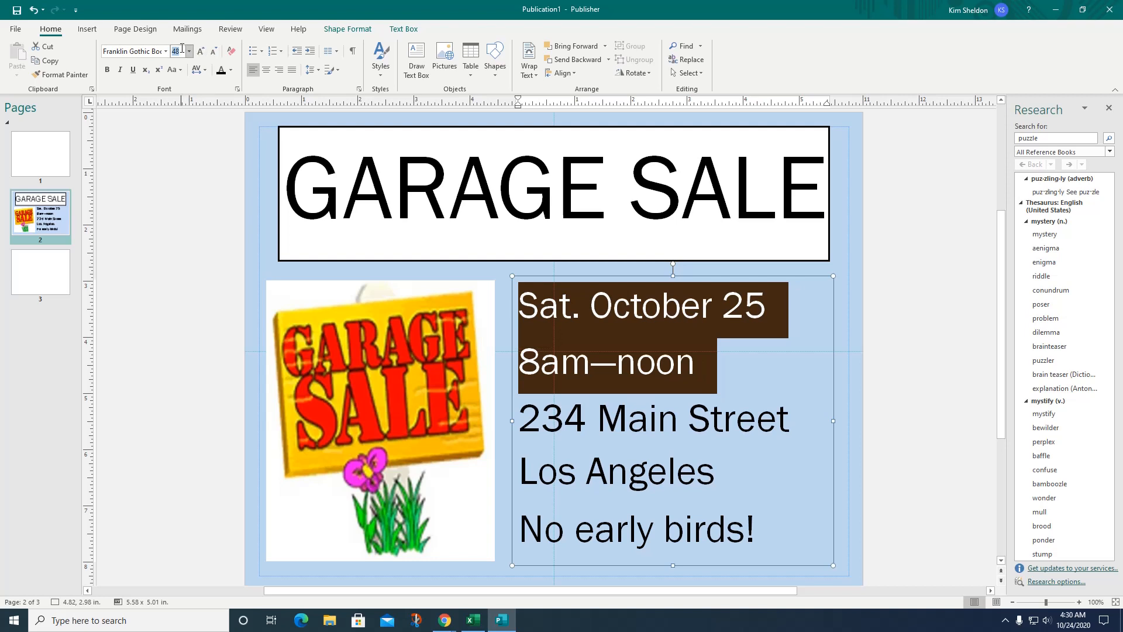
pyautogui.write('50')
pyautogui.press('Return')
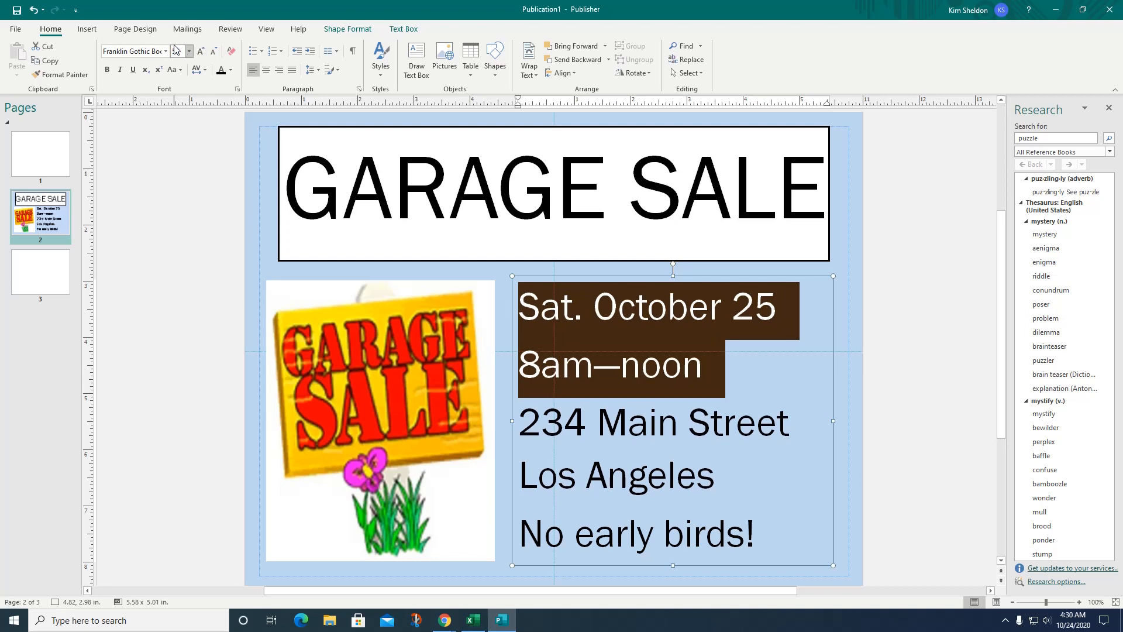
pyautogui.click(107, 70)
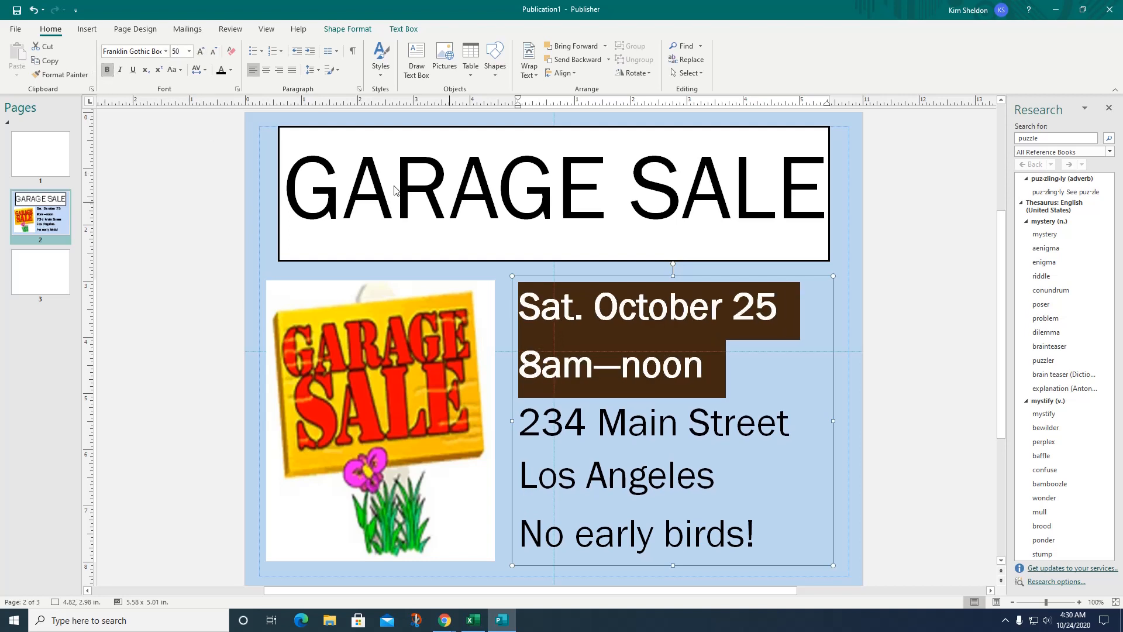
pyautogui.click(840, 303)
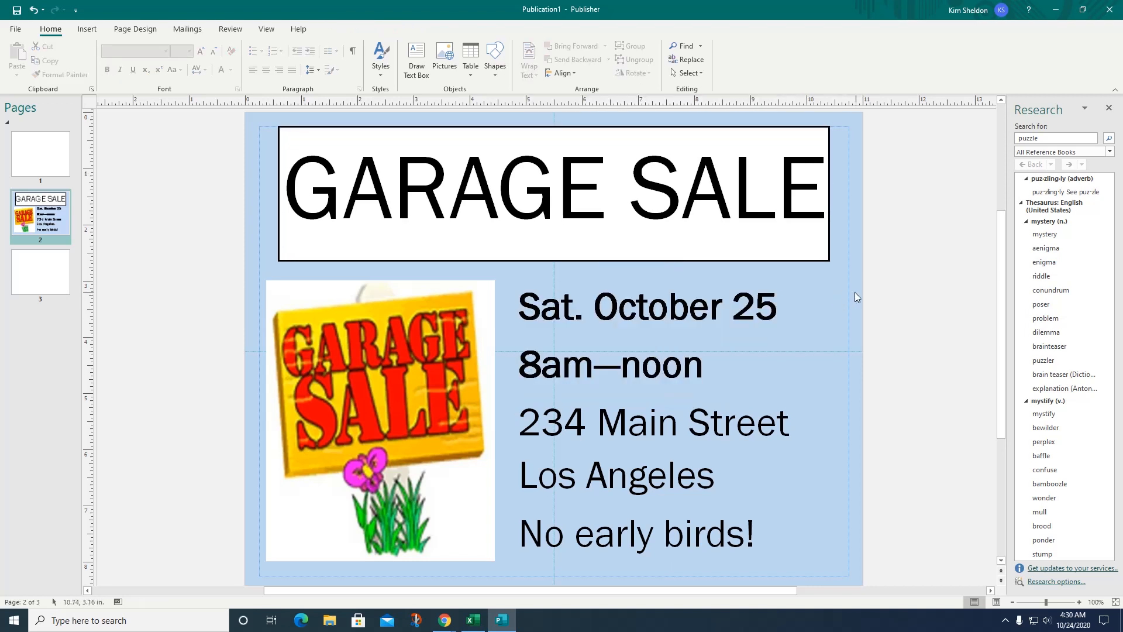
# Step: Reposition the GARAGE SALE banner and widen it to about 10.32 in so it spans the page margins
pyautogui.moveTo(728, 129); pyautogui.dragTo(744, 132)
pyautogui.click(610, 188)
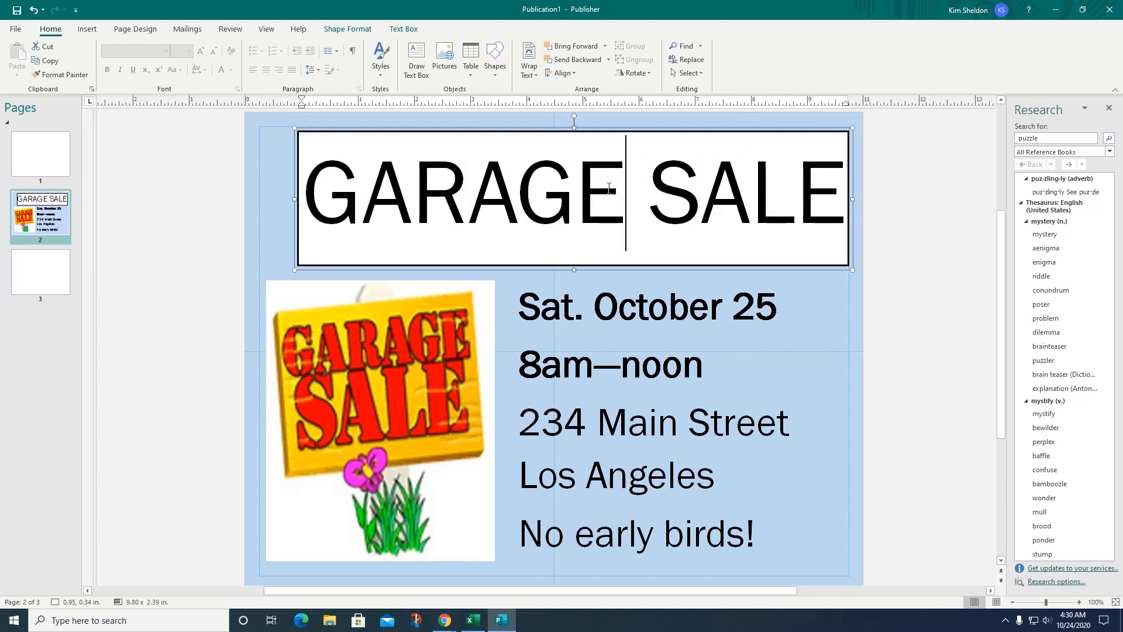
pyautogui.click(285, 199)
pyautogui.moveTo(285, 199)
pyautogui.mouseDown()
pyautogui.moveTo(264, 198)
pyautogui.moveTo(304, 197)
pyautogui.moveTo(265, 195)
pyautogui.mouseUp()
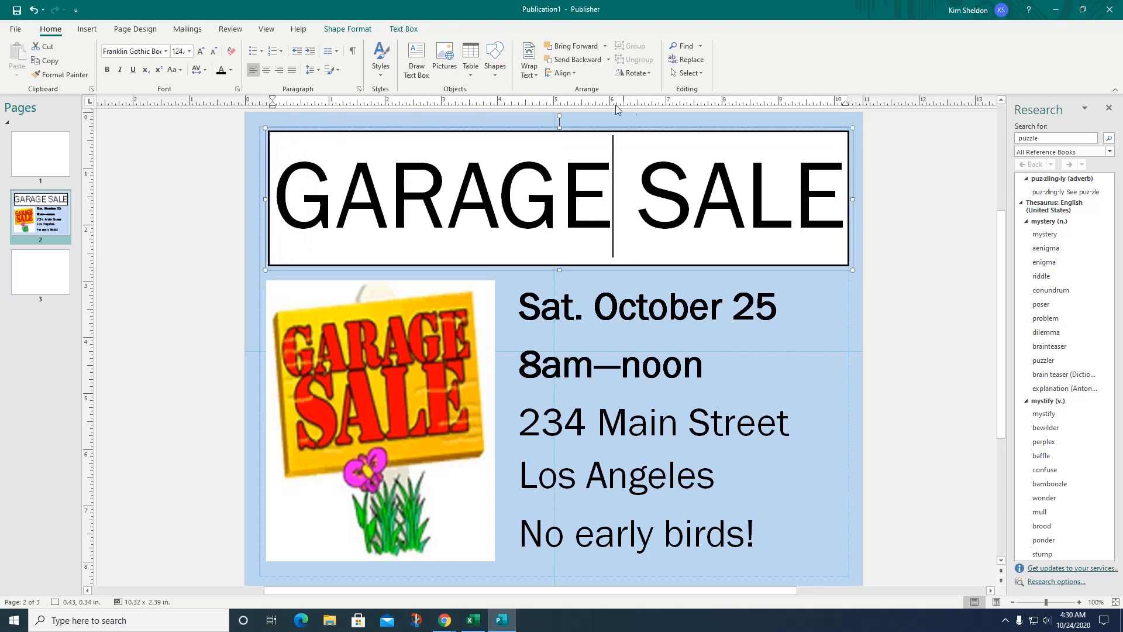
pyautogui.moveTo(665, 132); pyautogui.dragTo(664, 131)
# Step: Center all lines of the sale details text within their text box
pyautogui.click(651, 336)
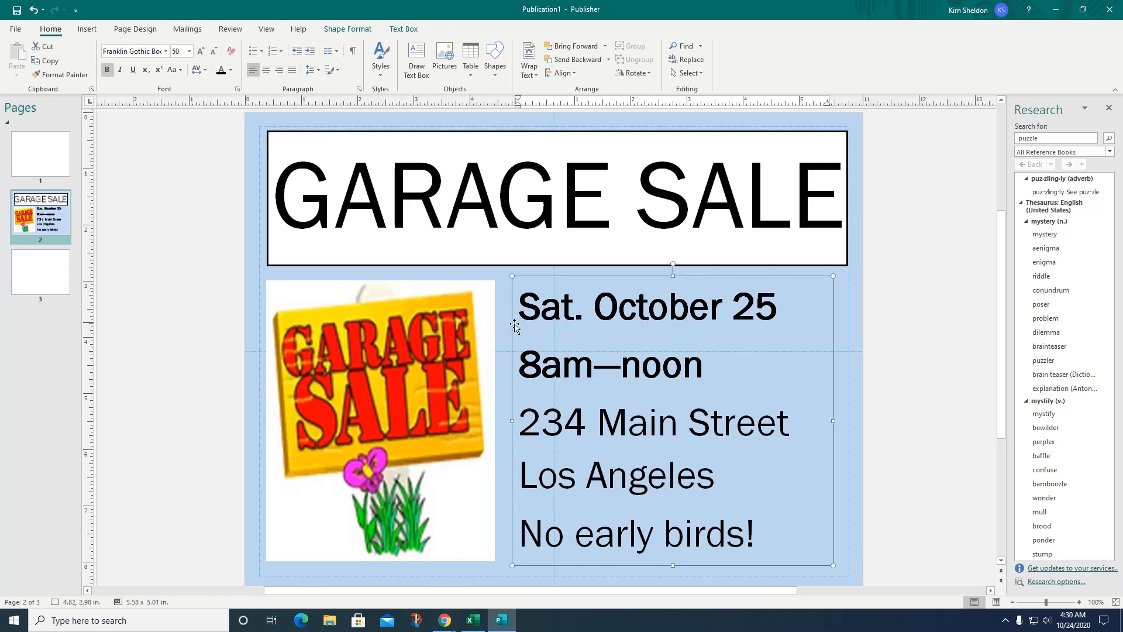
pyautogui.moveTo(518, 310); pyautogui.dragTo(779, 534)
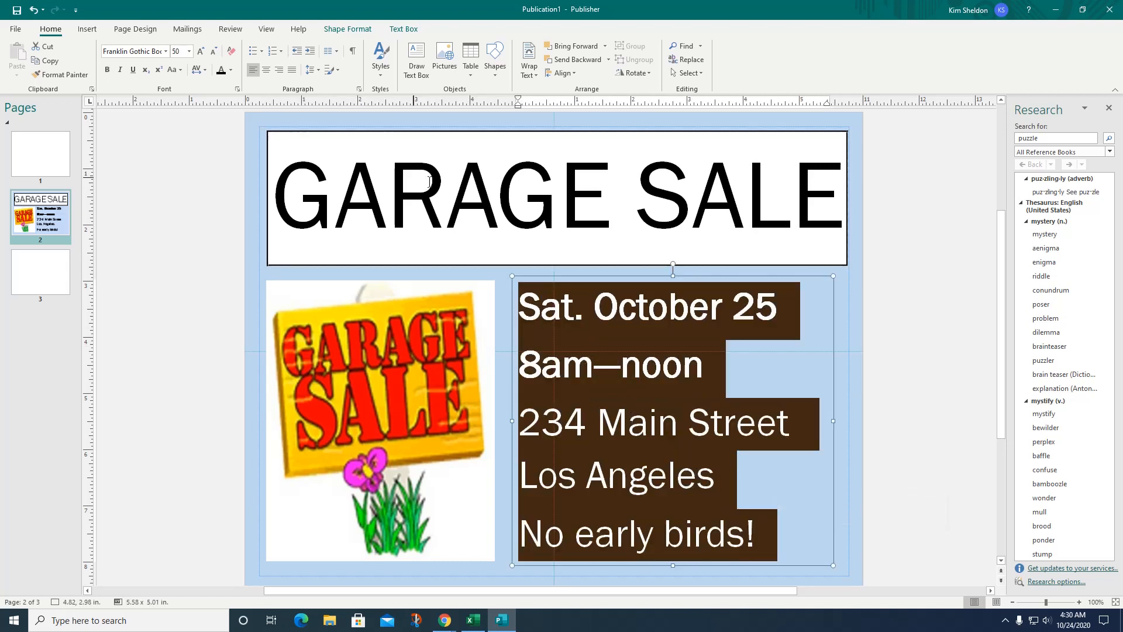
pyautogui.click(267, 70)
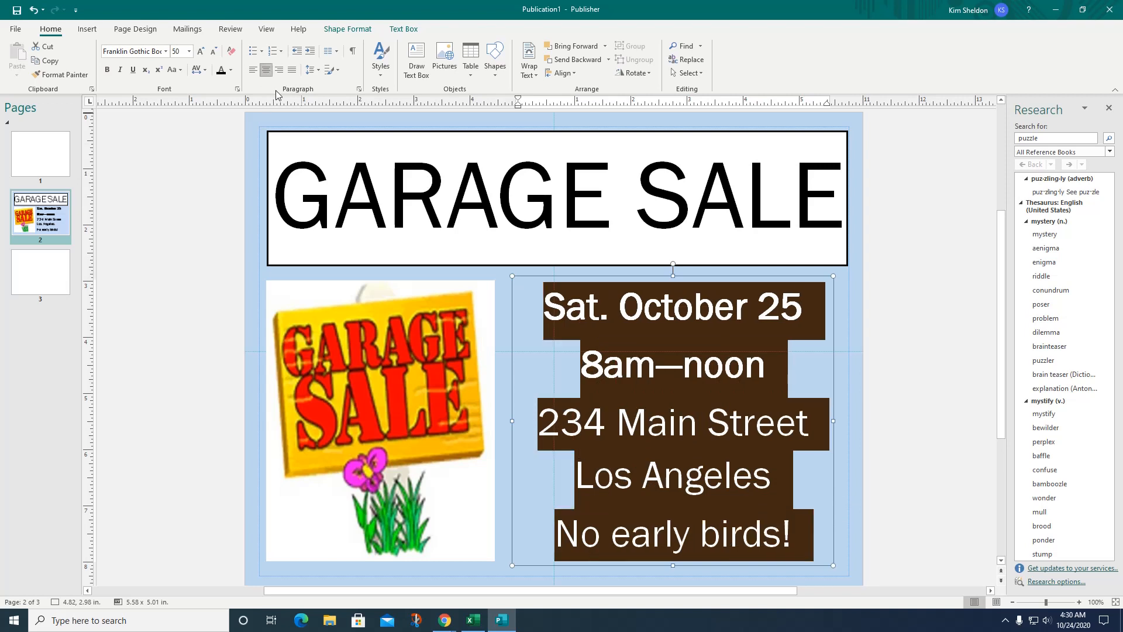
pyautogui.click(849, 325)
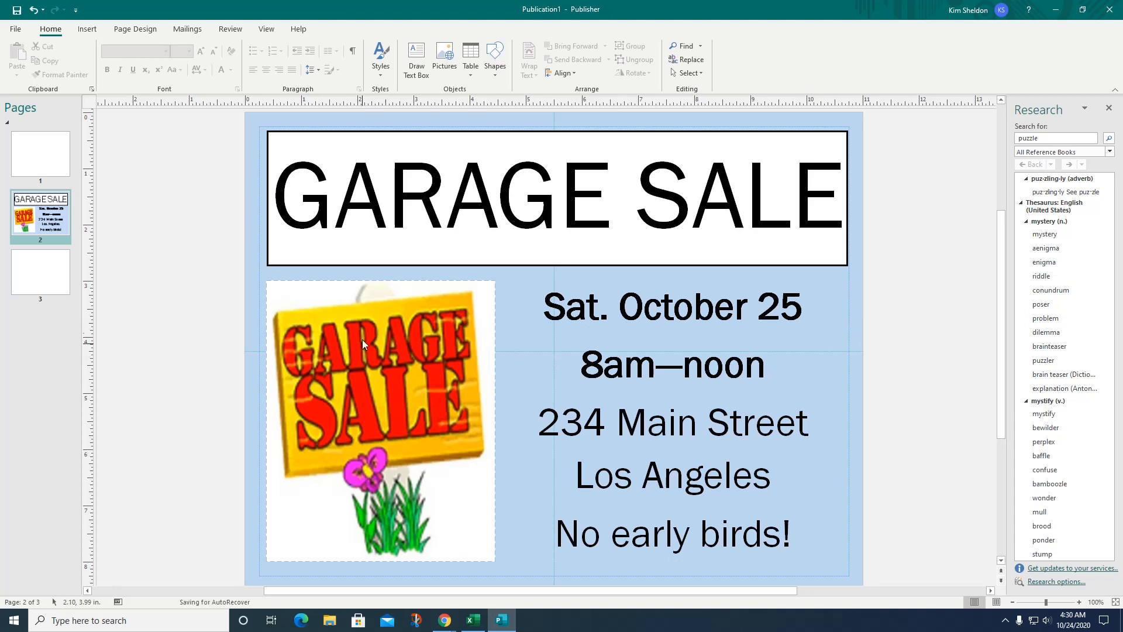
# Step: Delete the garage sale sign picture and center the sale details text box horizontally relative to the margin guides
pyautogui.click(408, 346)
pyautogui.press('Delete')
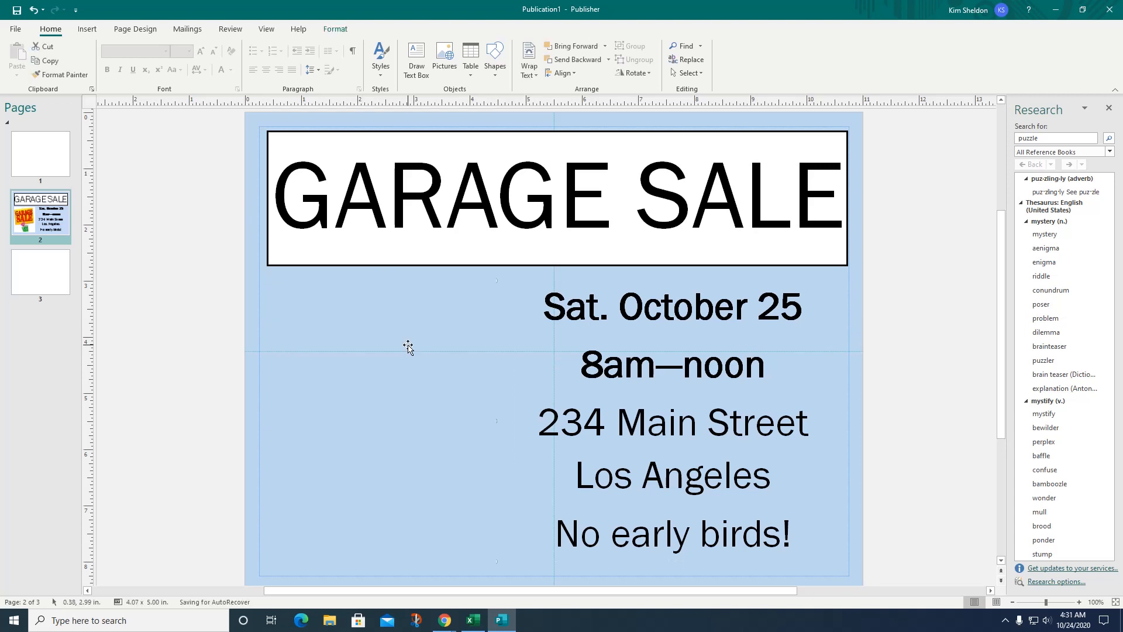
pyautogui.click(580, 363)
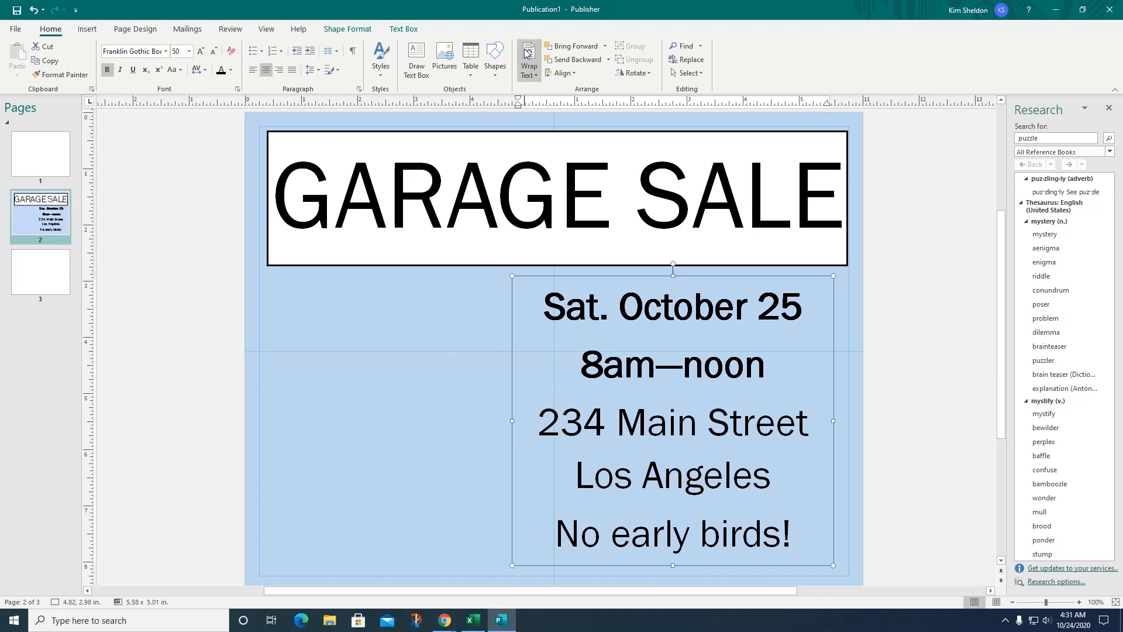
pyautogui.click(572, 74)
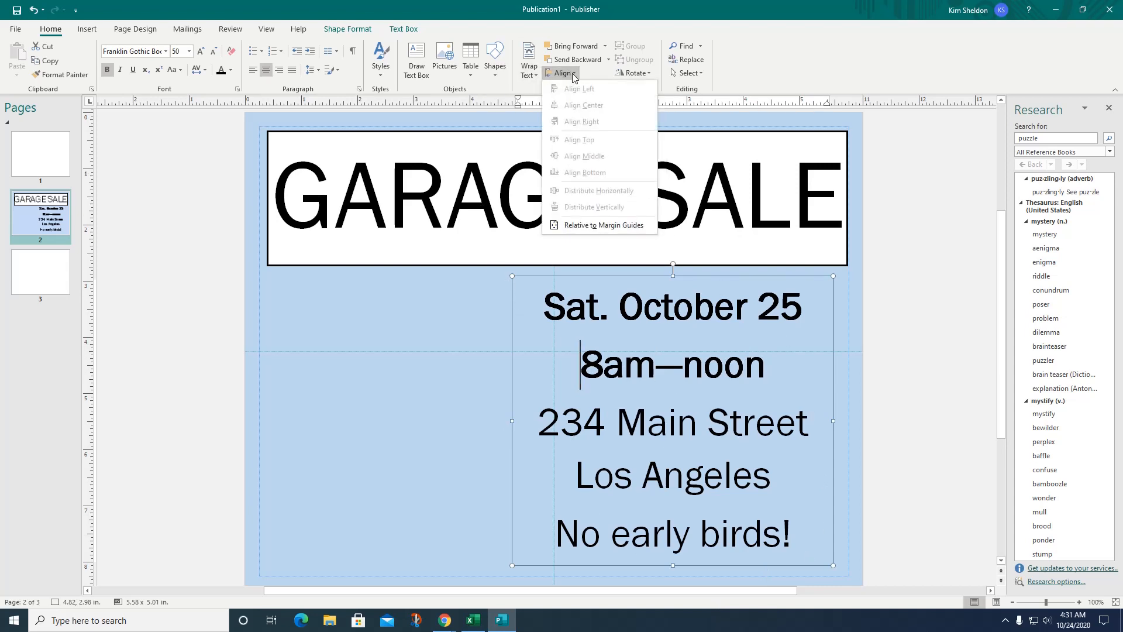
pyautogui.click(624, 227)
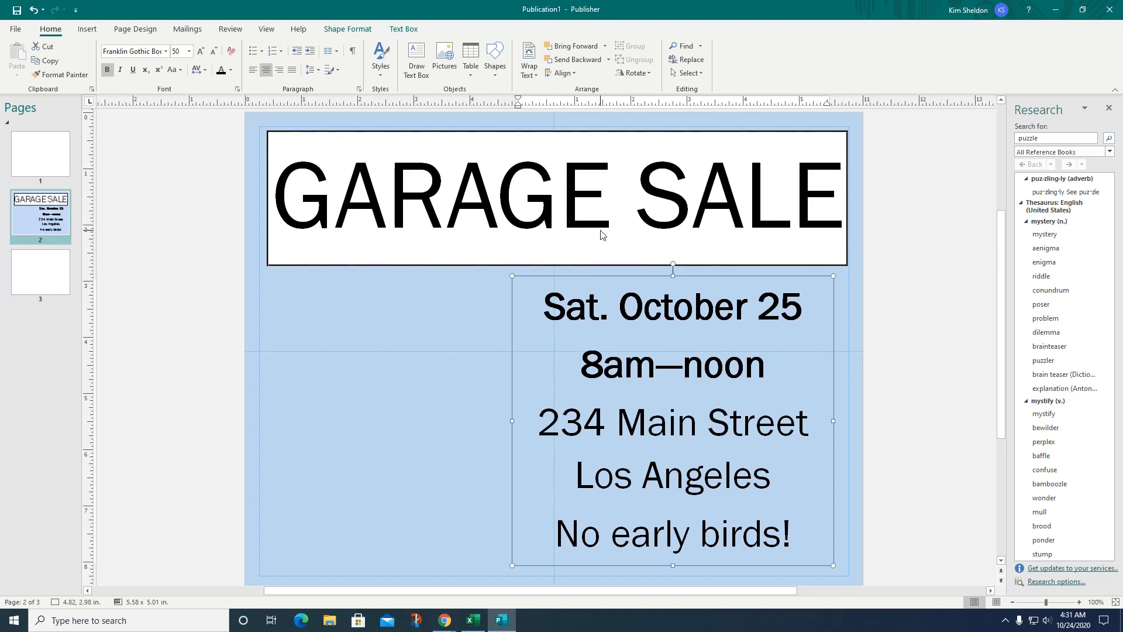
pyautogui.click(575, 75)
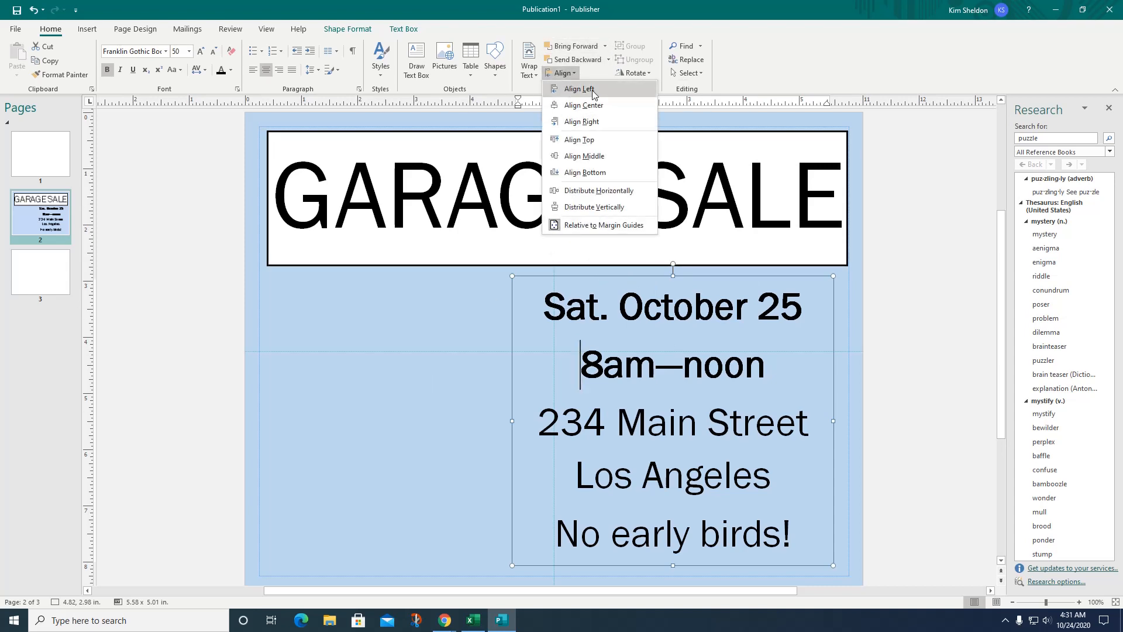
pyautogui.click(593, 94)
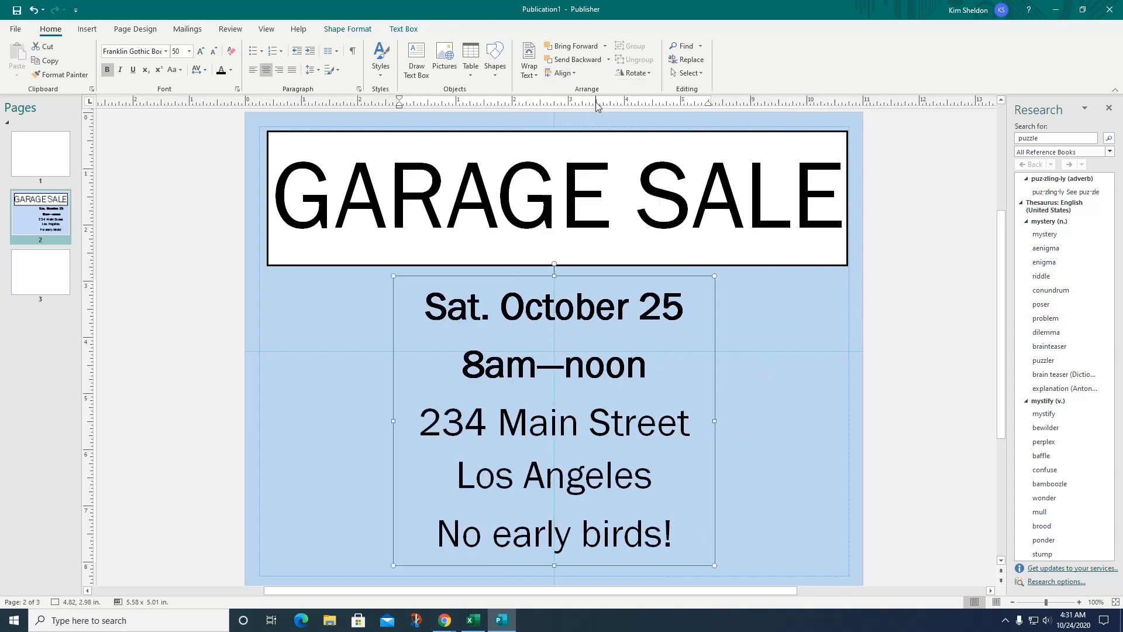
pyautogui.click(759, 342)
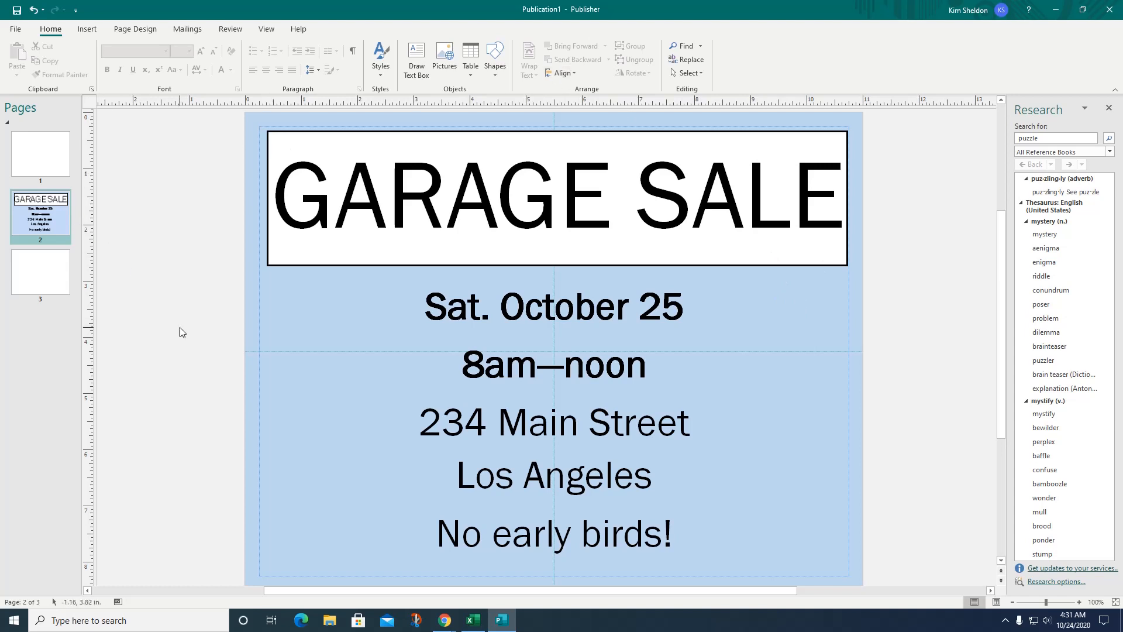
# Step: Search online pictures for "flower" and insert the clip art of the red flower with a yellow center
pyautogui.click(86, 29)
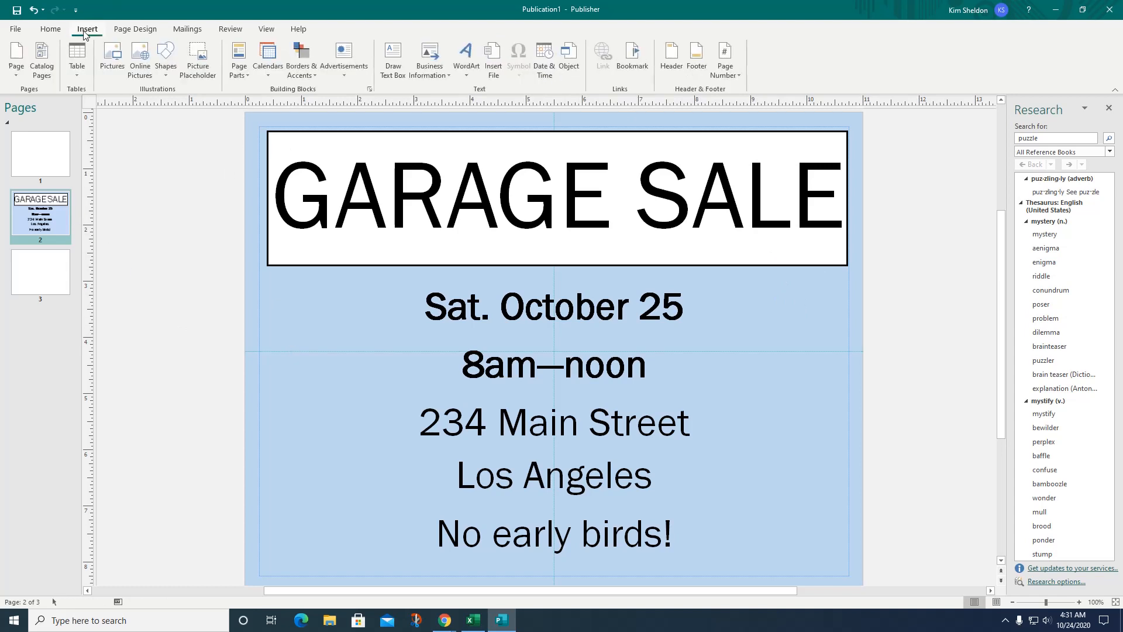
pyautogui.click(114, 56)
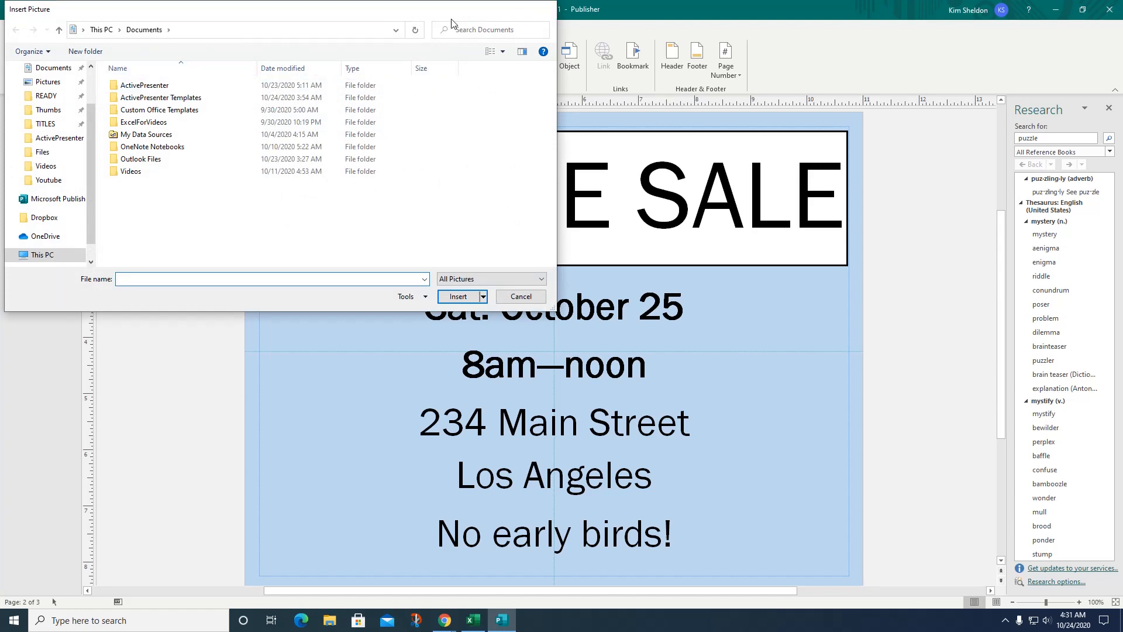
pyautogui.click(548, 9)
pyautogui.click(141, 68)
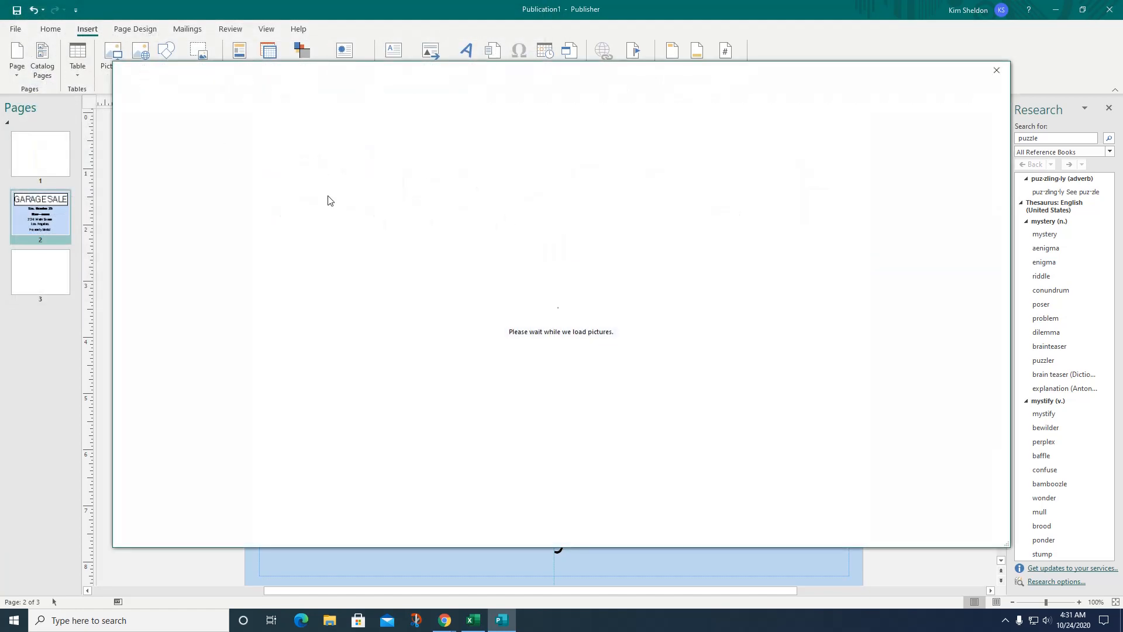
pyautogui.write('flower')
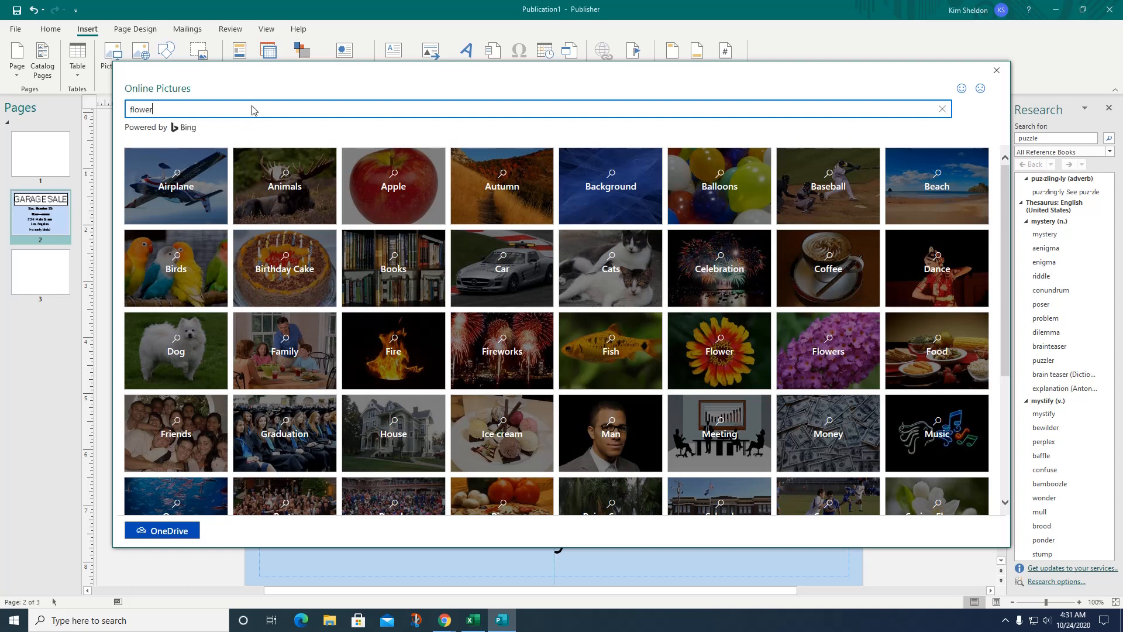
pyautogui.press('Return')
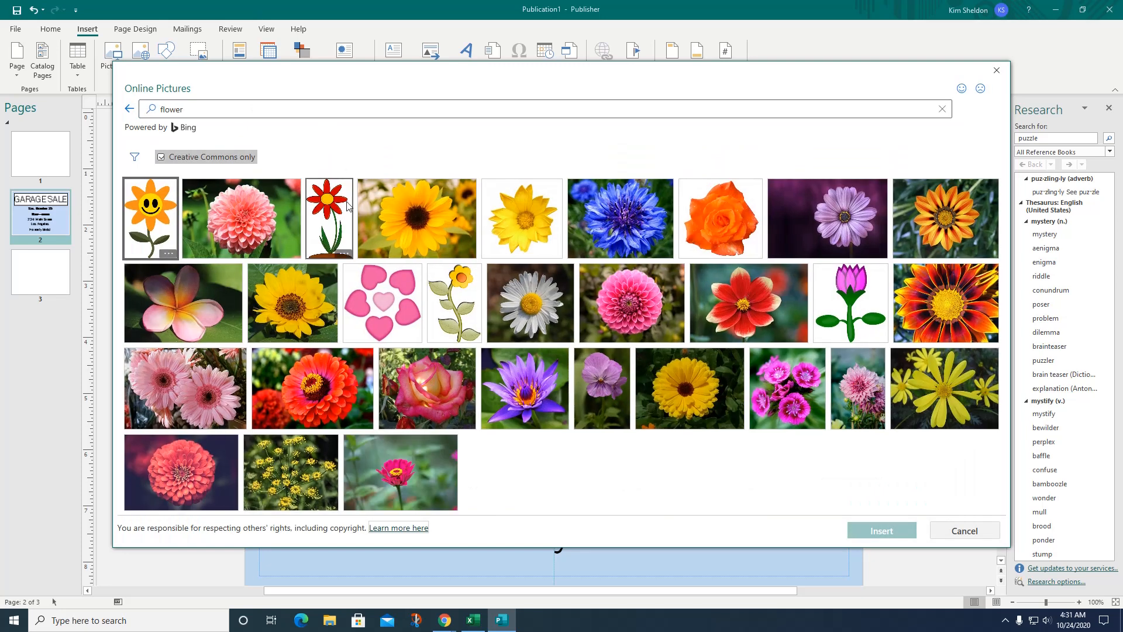
pyautogui.click(323, 222)
pyautogui.click(888, 529)
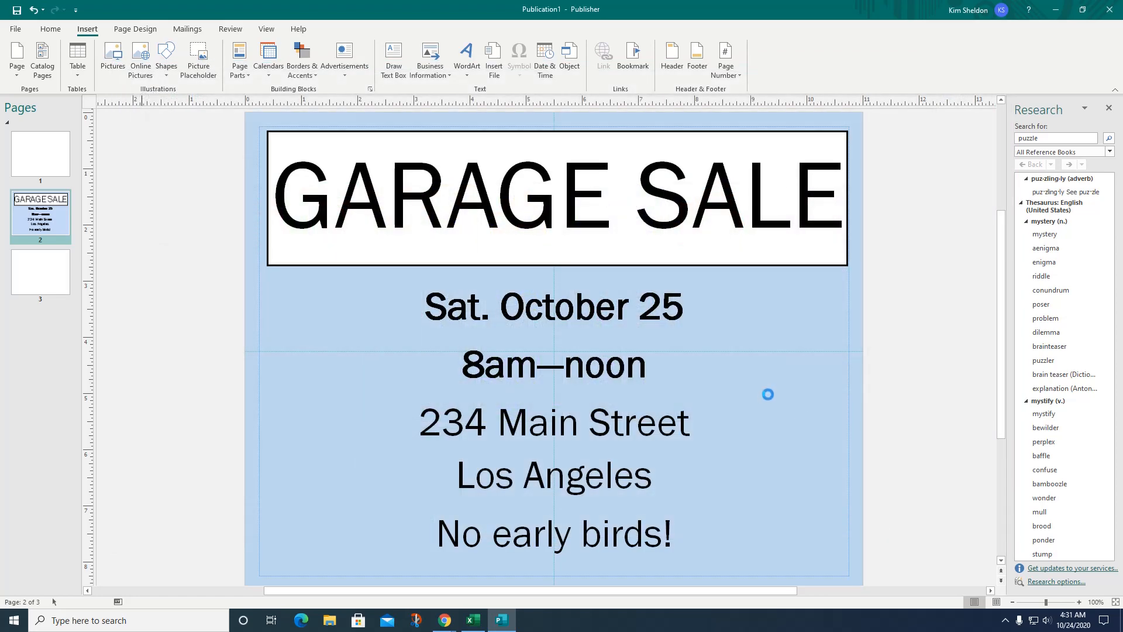
# Step: Resize the flower to about 2.78 × 4.82 in below the banner's right end and shift the sale details text box left to clear it
pyautogui.moveTo(420, 131); pyautogui.dragTo(514, 292)
pyautogui.moveTo(583, 325); pyautogui.dragTo(758, 323)
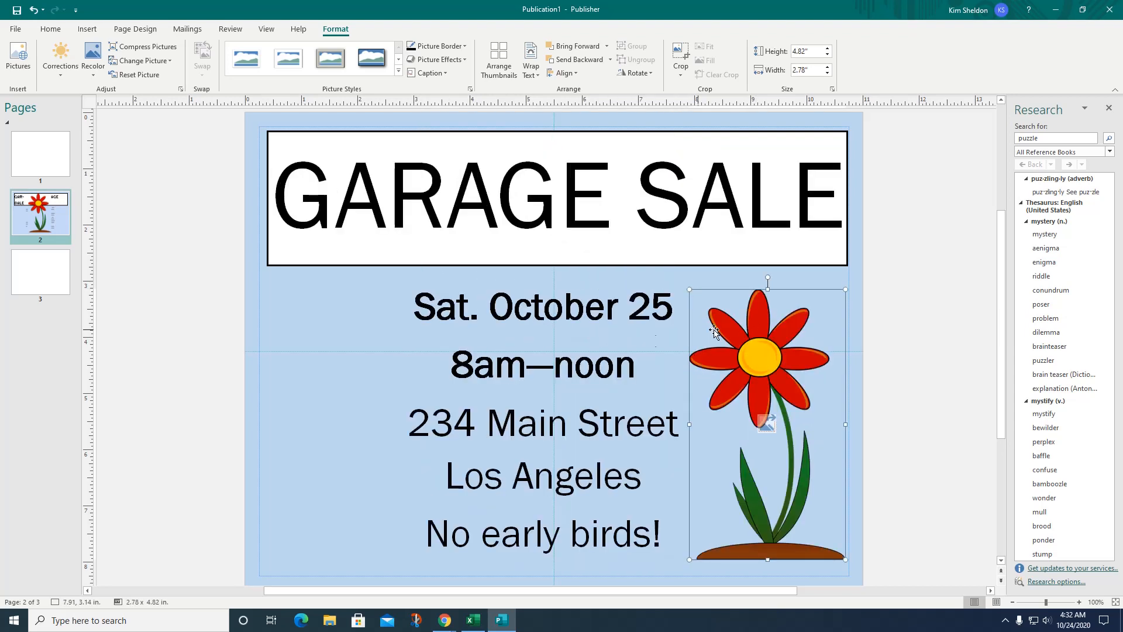
pyautogui.click(563, 307)
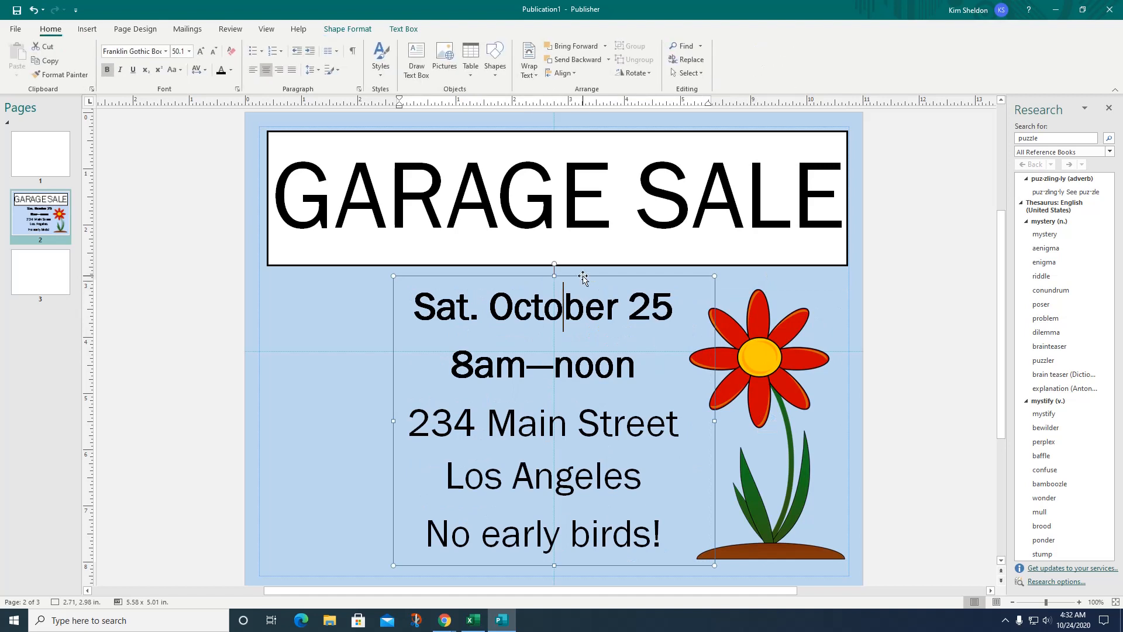
pyautogui.moveTo(583, 278); pyautogui.dragTo(514, 282)
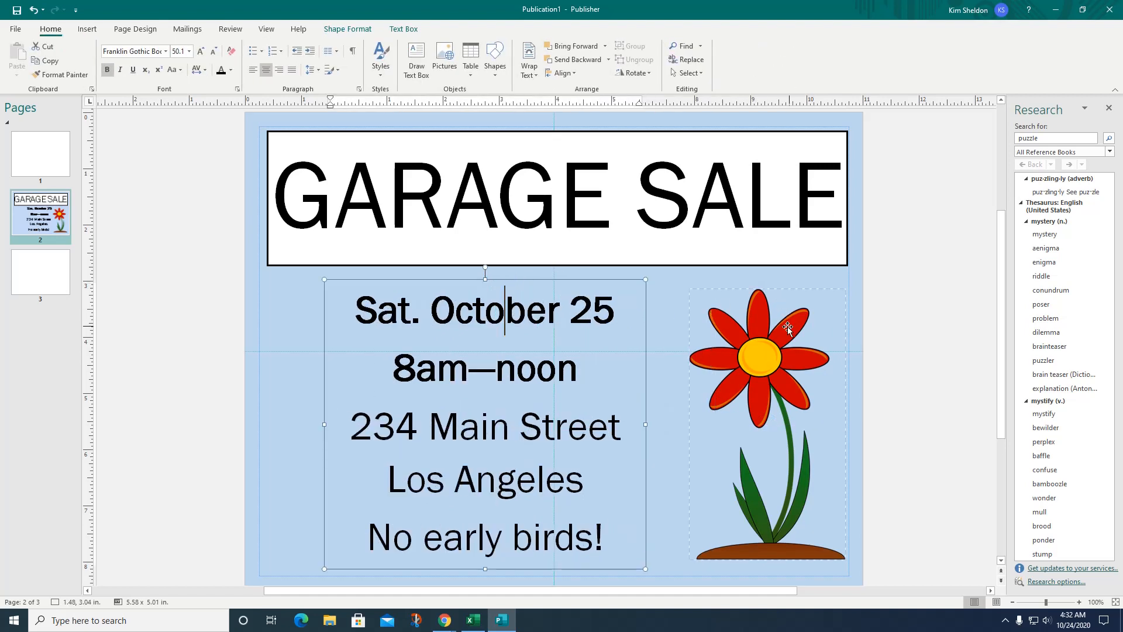
pyautogui.click(895, 286)
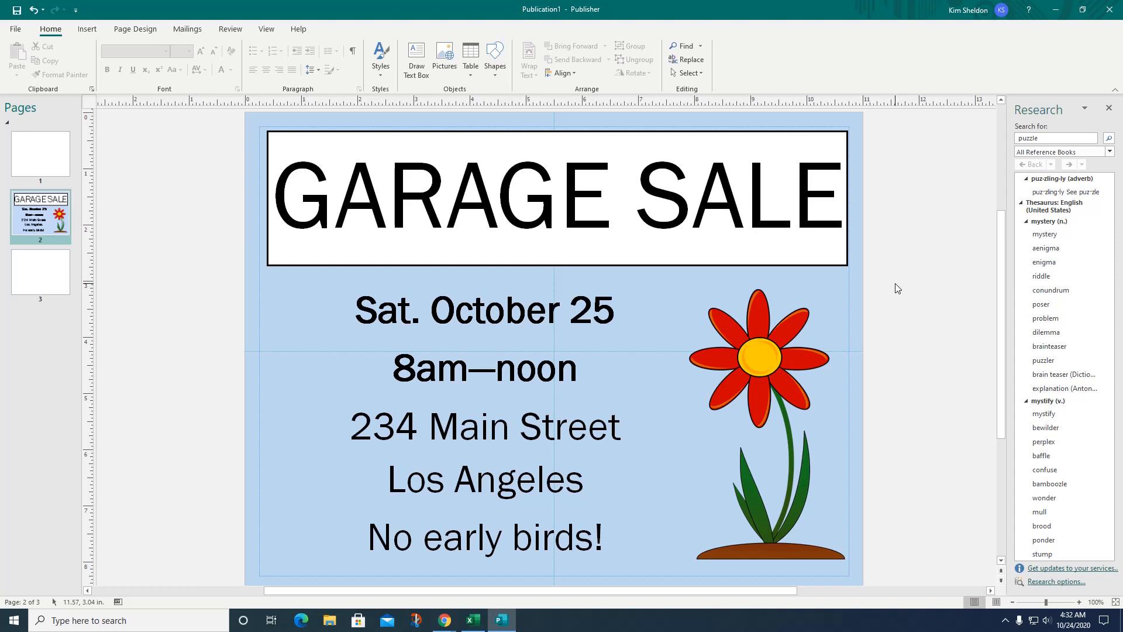
# Step: Review the flyer's print preview and settings, the email sharing options and the export options, and return to the page
pyautogui.click(720, 300)
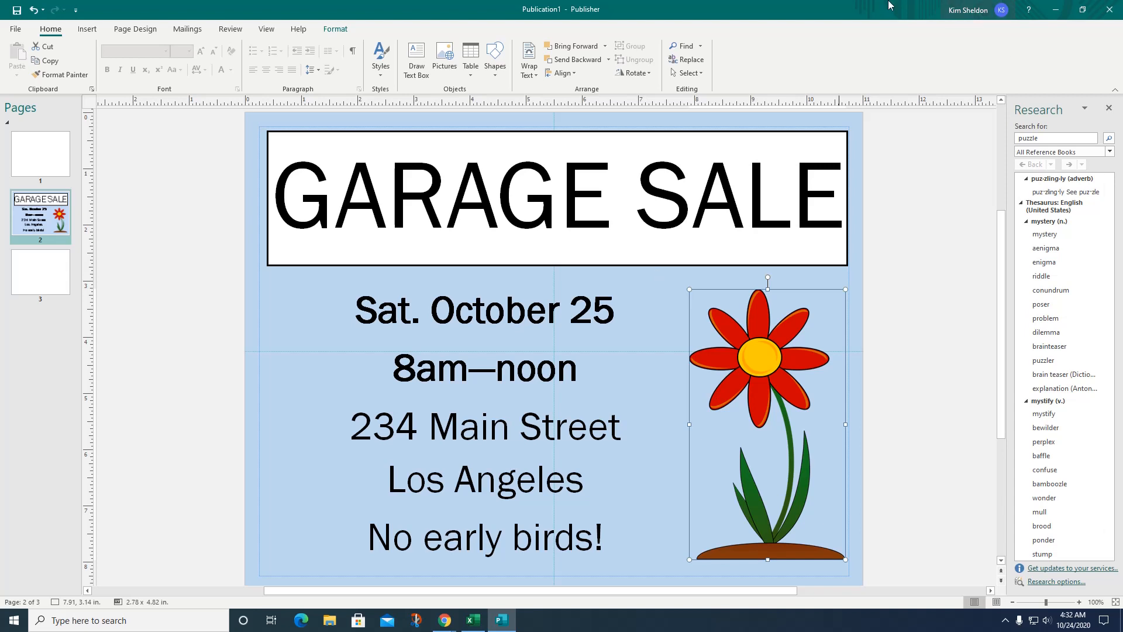
pyautogui.click(14, 31)
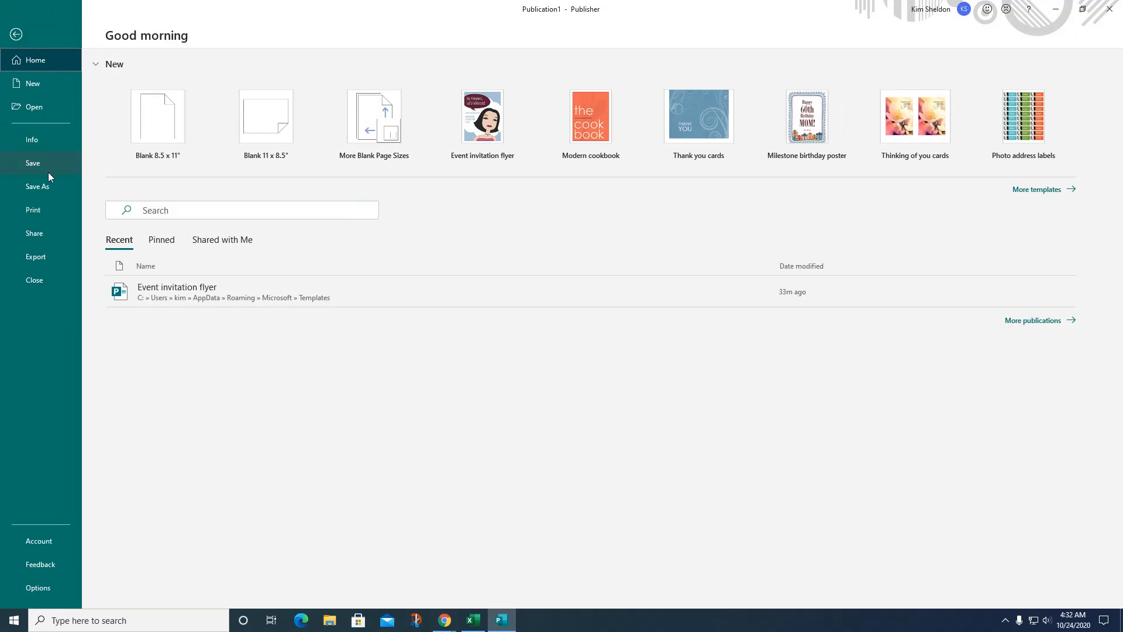
pyautogui.click(36, 214)
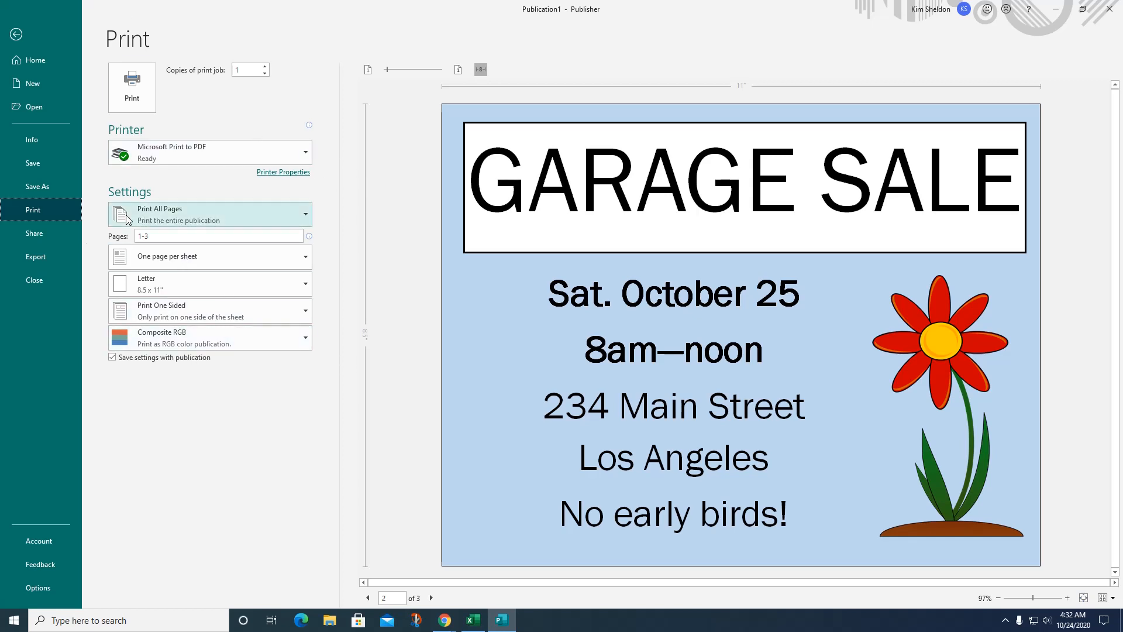
pyautogui.click(57, 239)
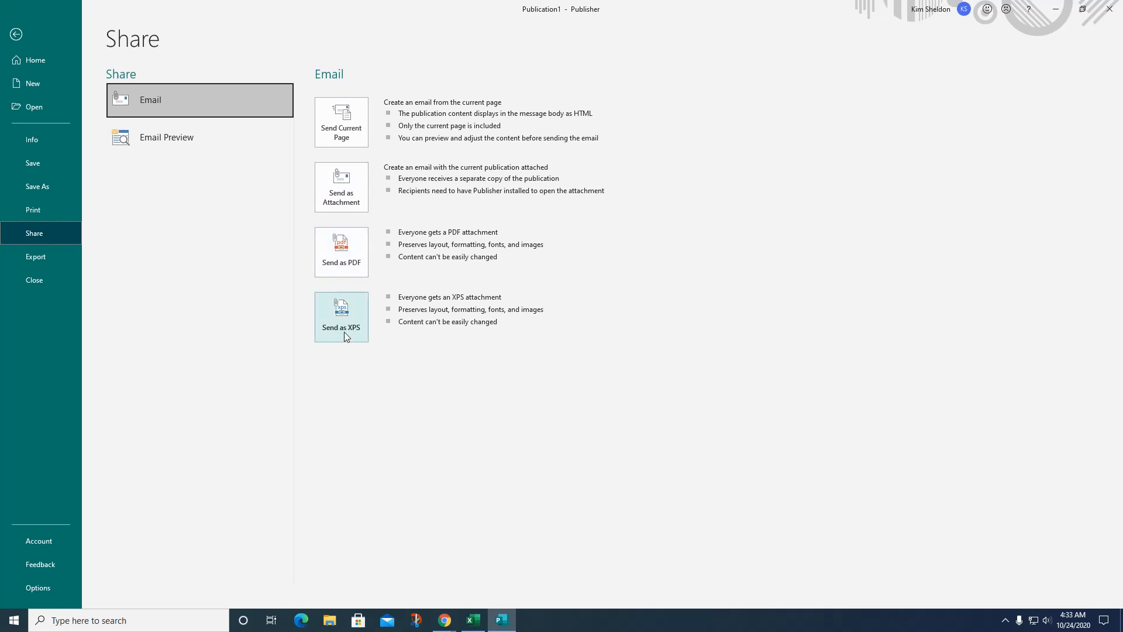
pyautogui.click(35, 262)
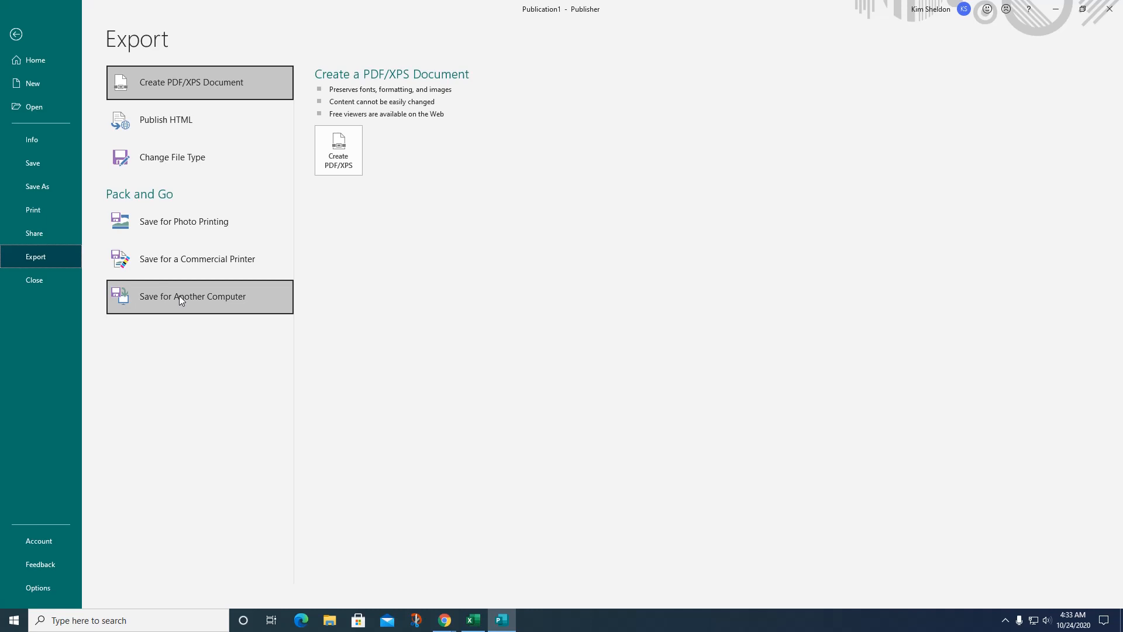
pyautogui.click(67, 41)
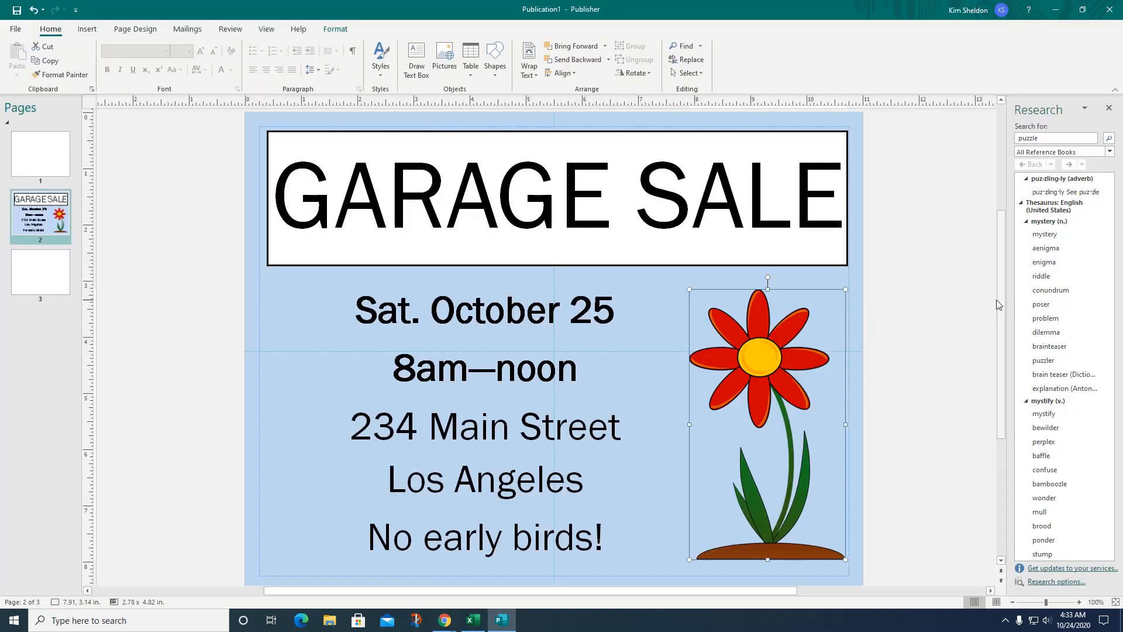